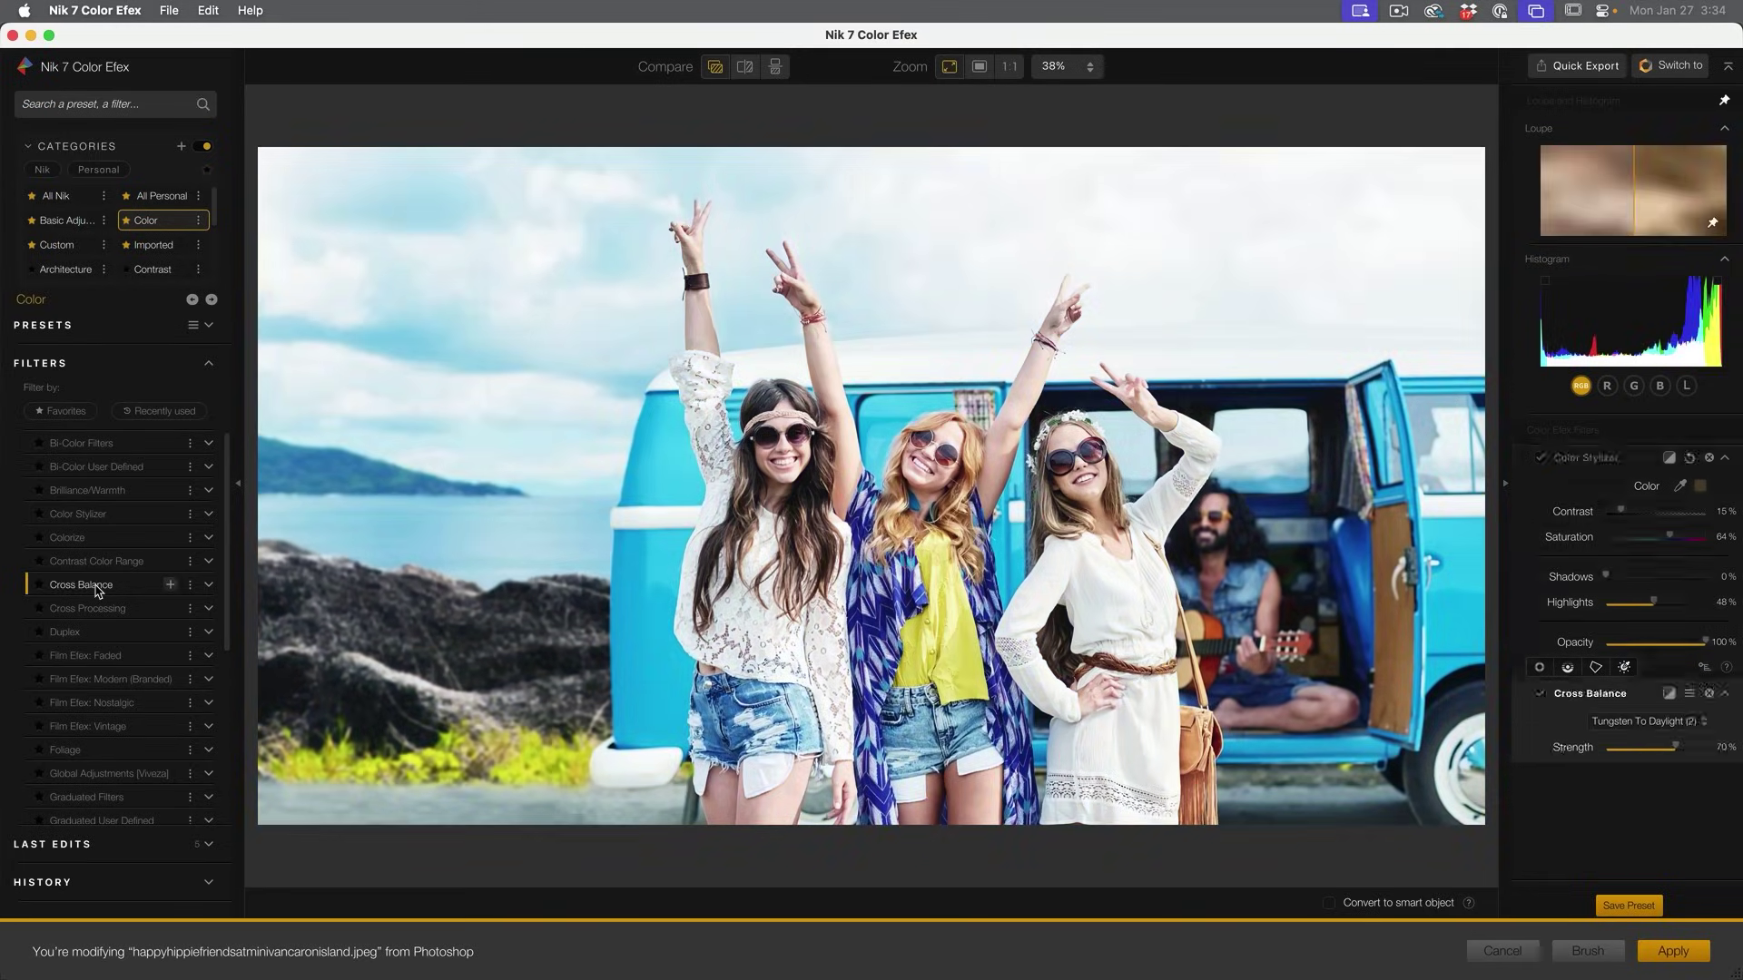
scroll(95, 585, down, 5)
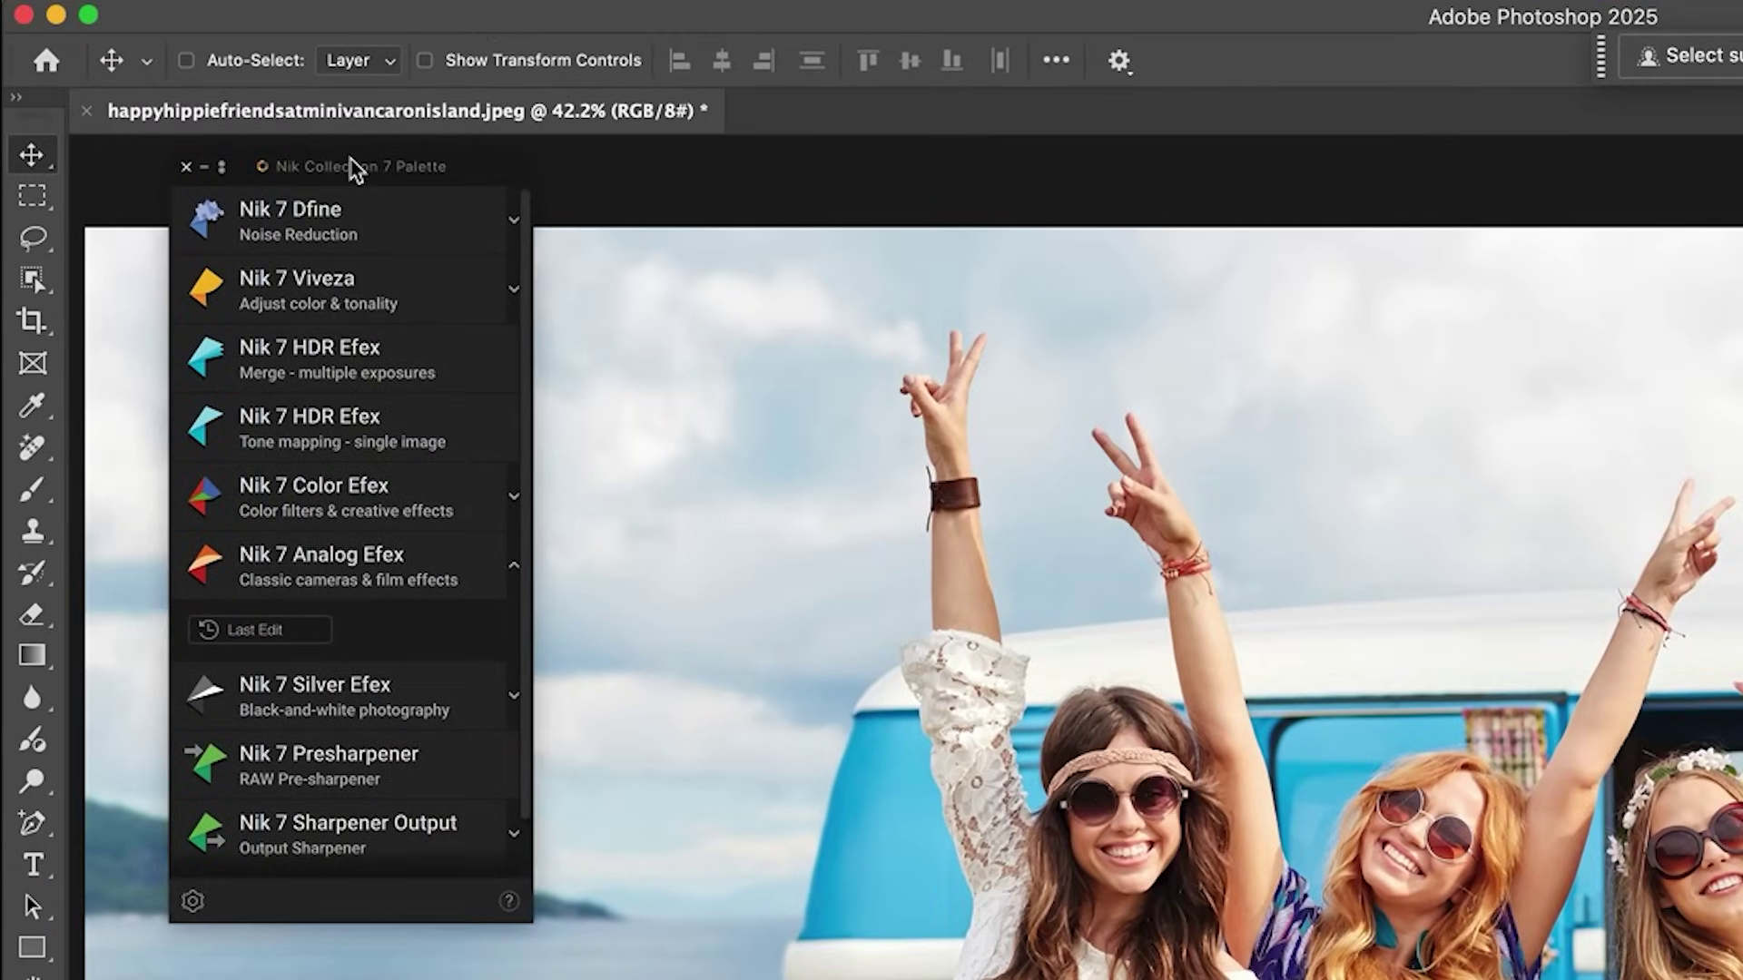
click(209, 177)
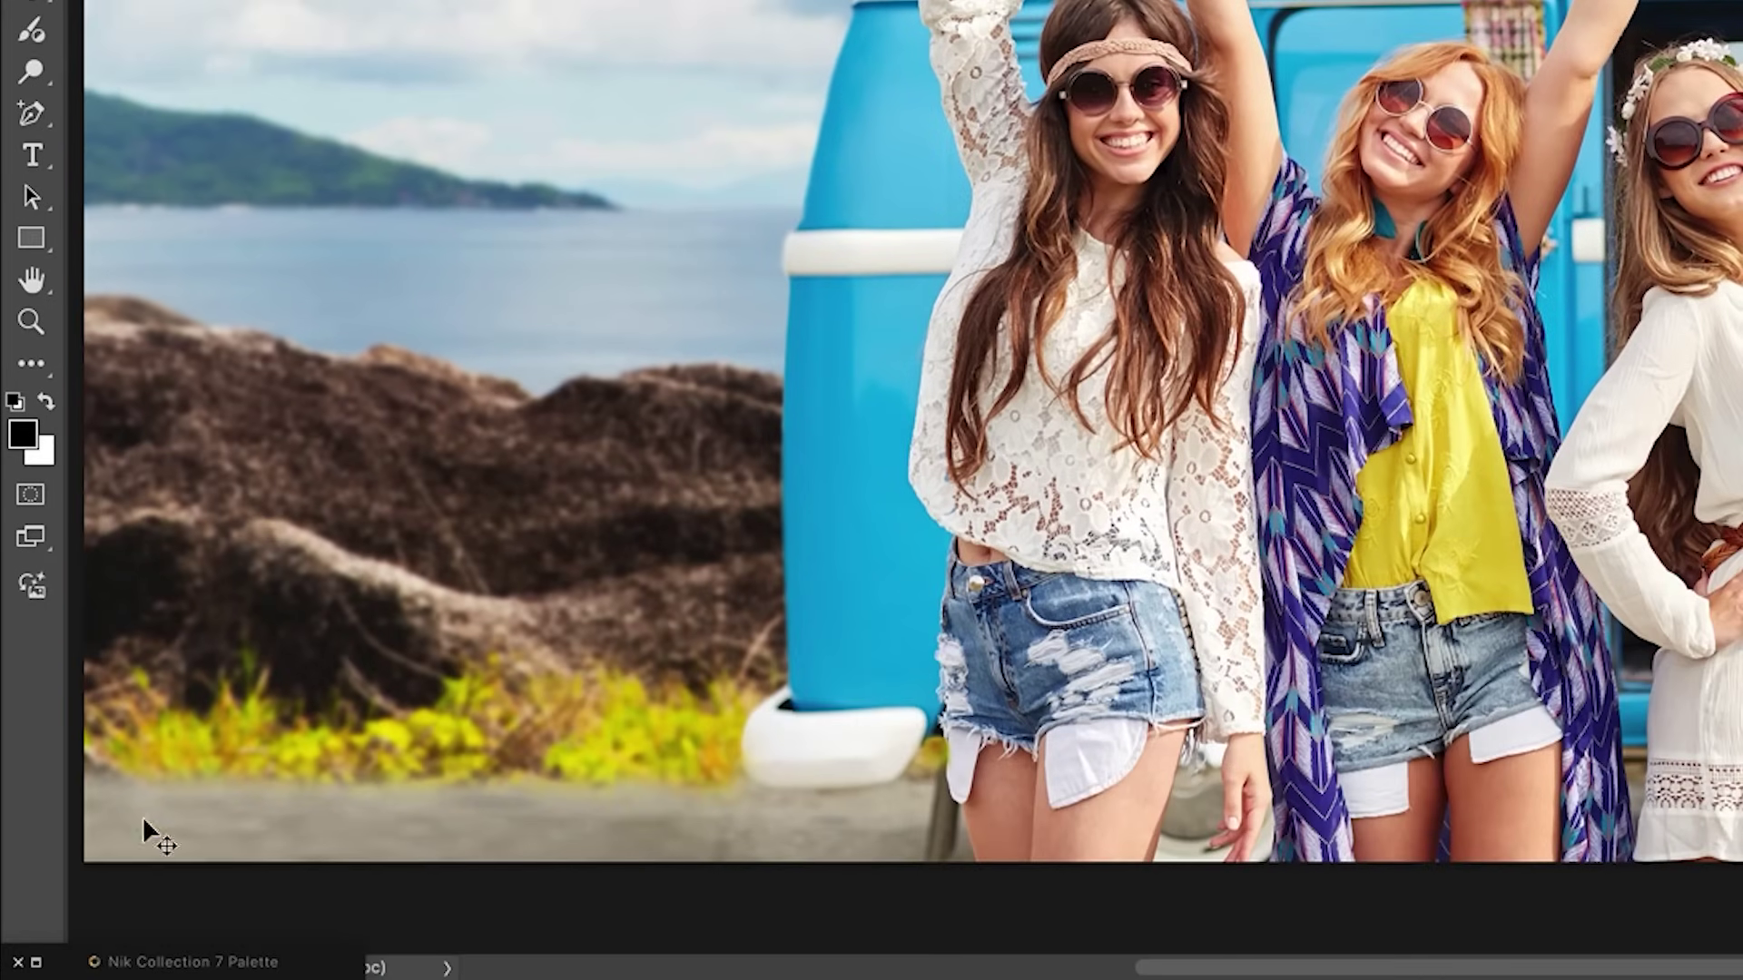
click(43, 965)
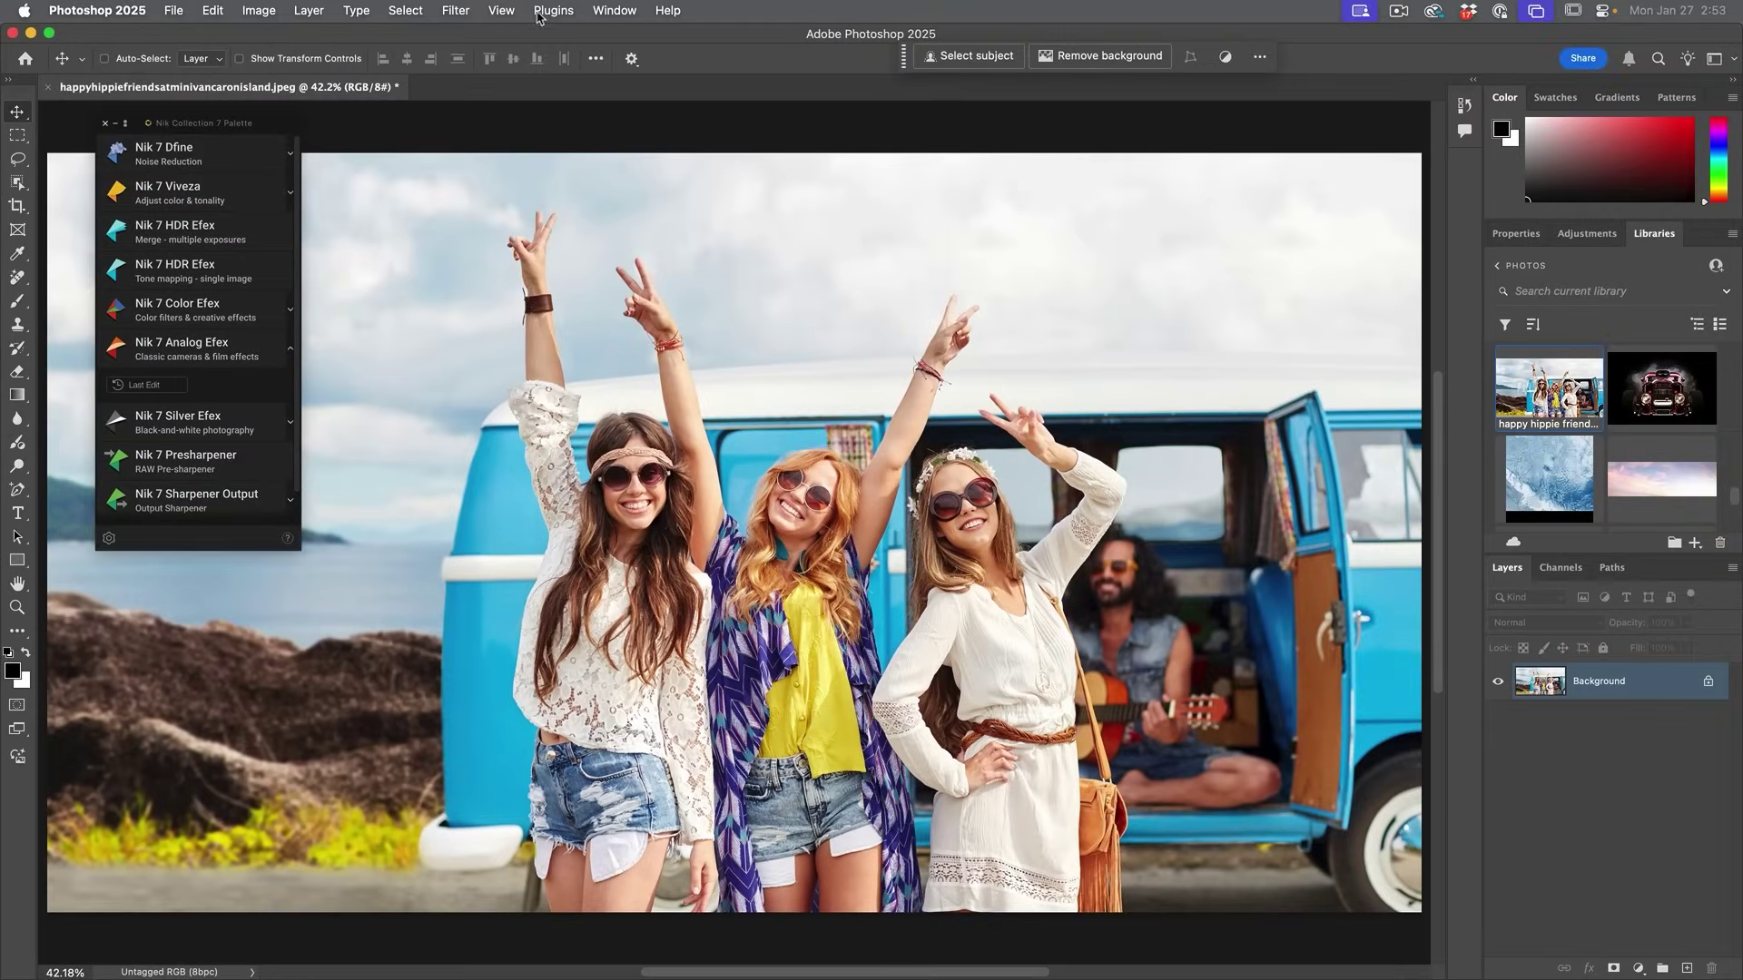
click(456, 9)
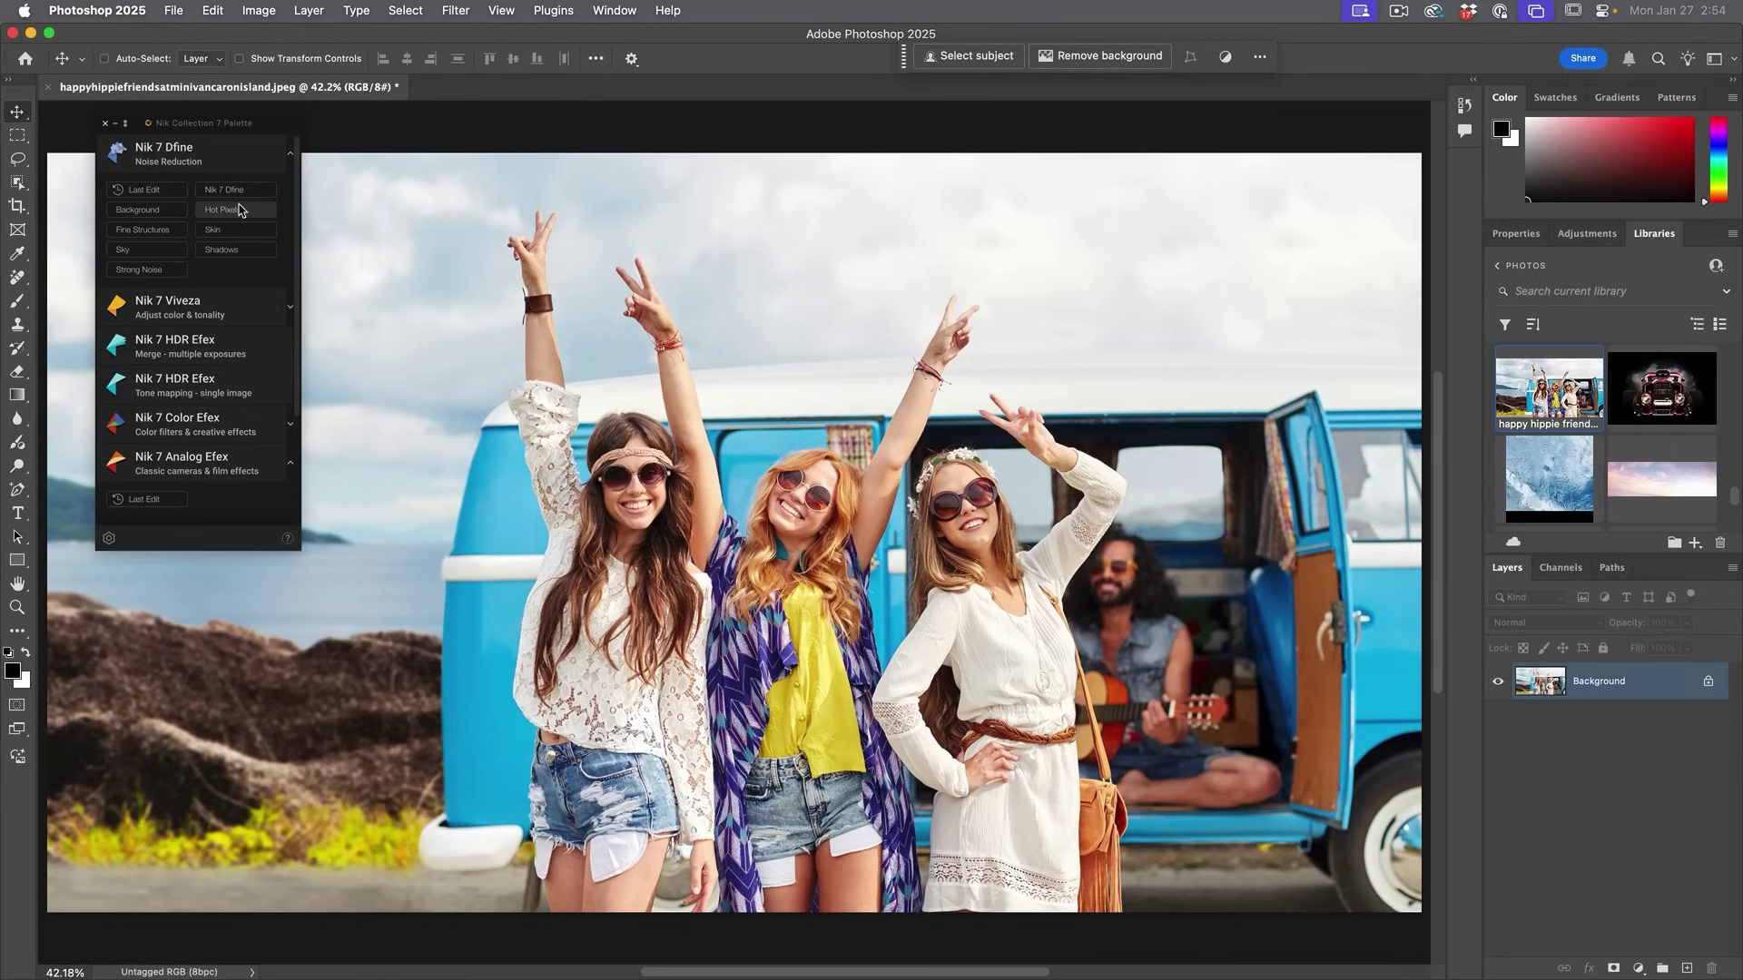
- Apply the Dfine Skin noise-reduction preset to the hippie friends photo
click(236, 234)
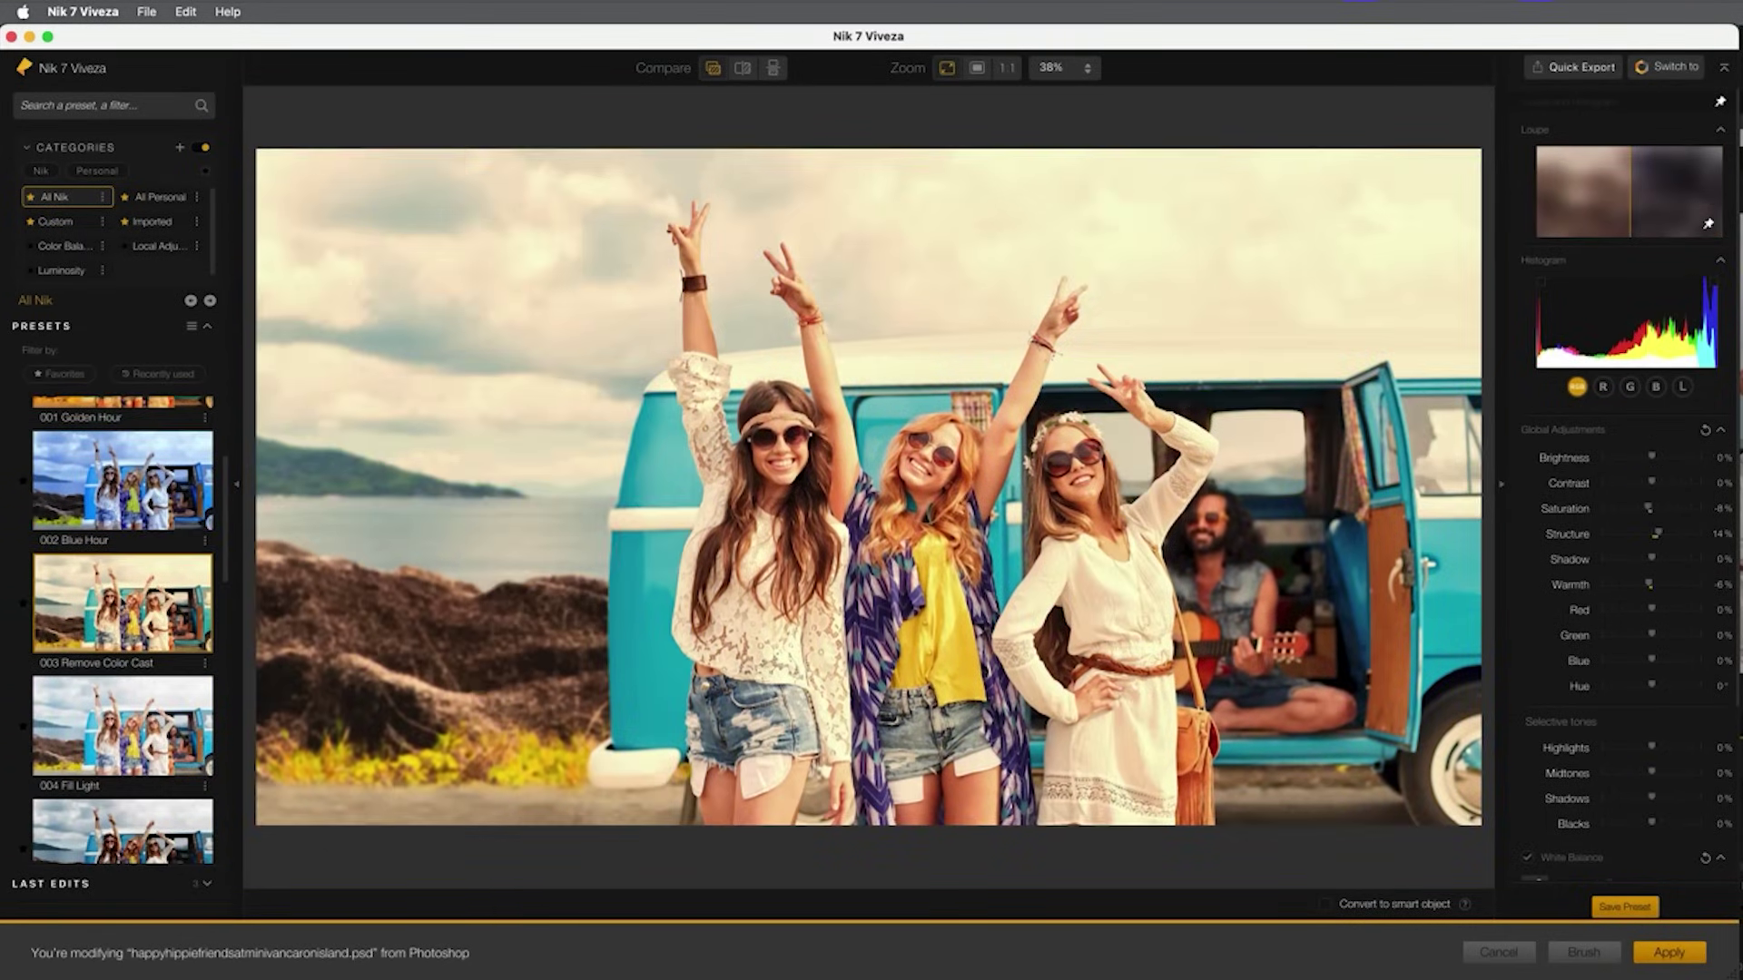
scroll(124, 612, down, 5)
- Preview the Warm It Up preset in Viveza, then try Cool It Down instead
click(103, 695)
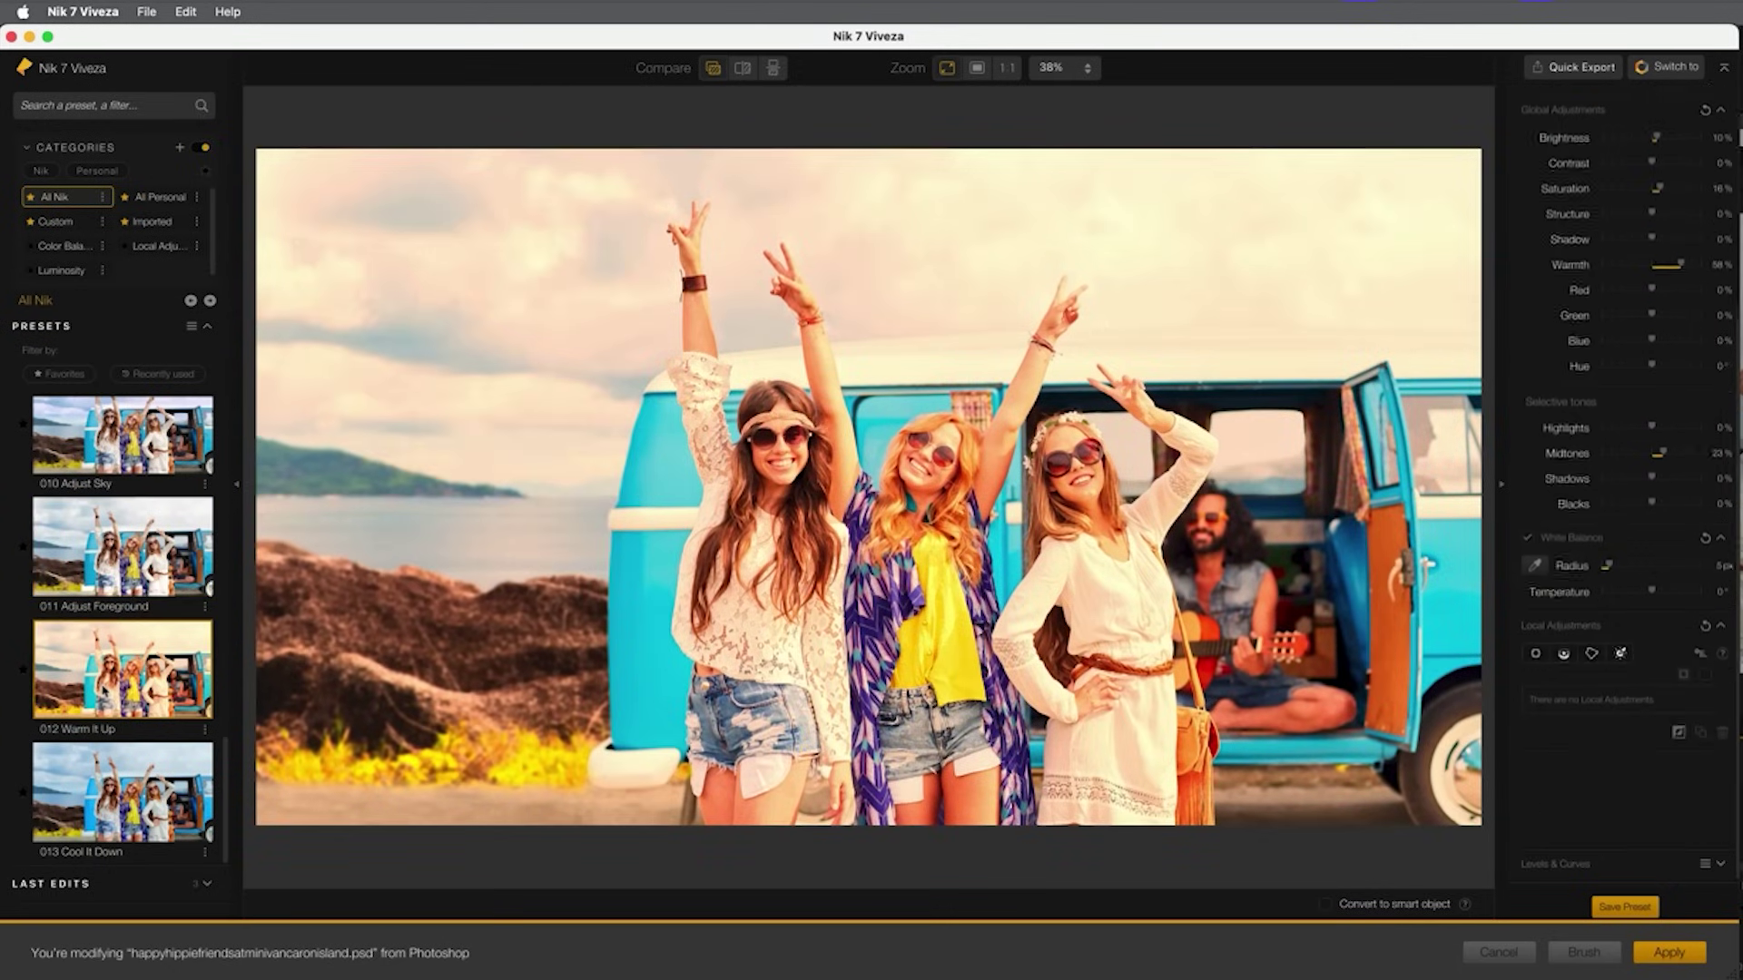
click(123, 790)
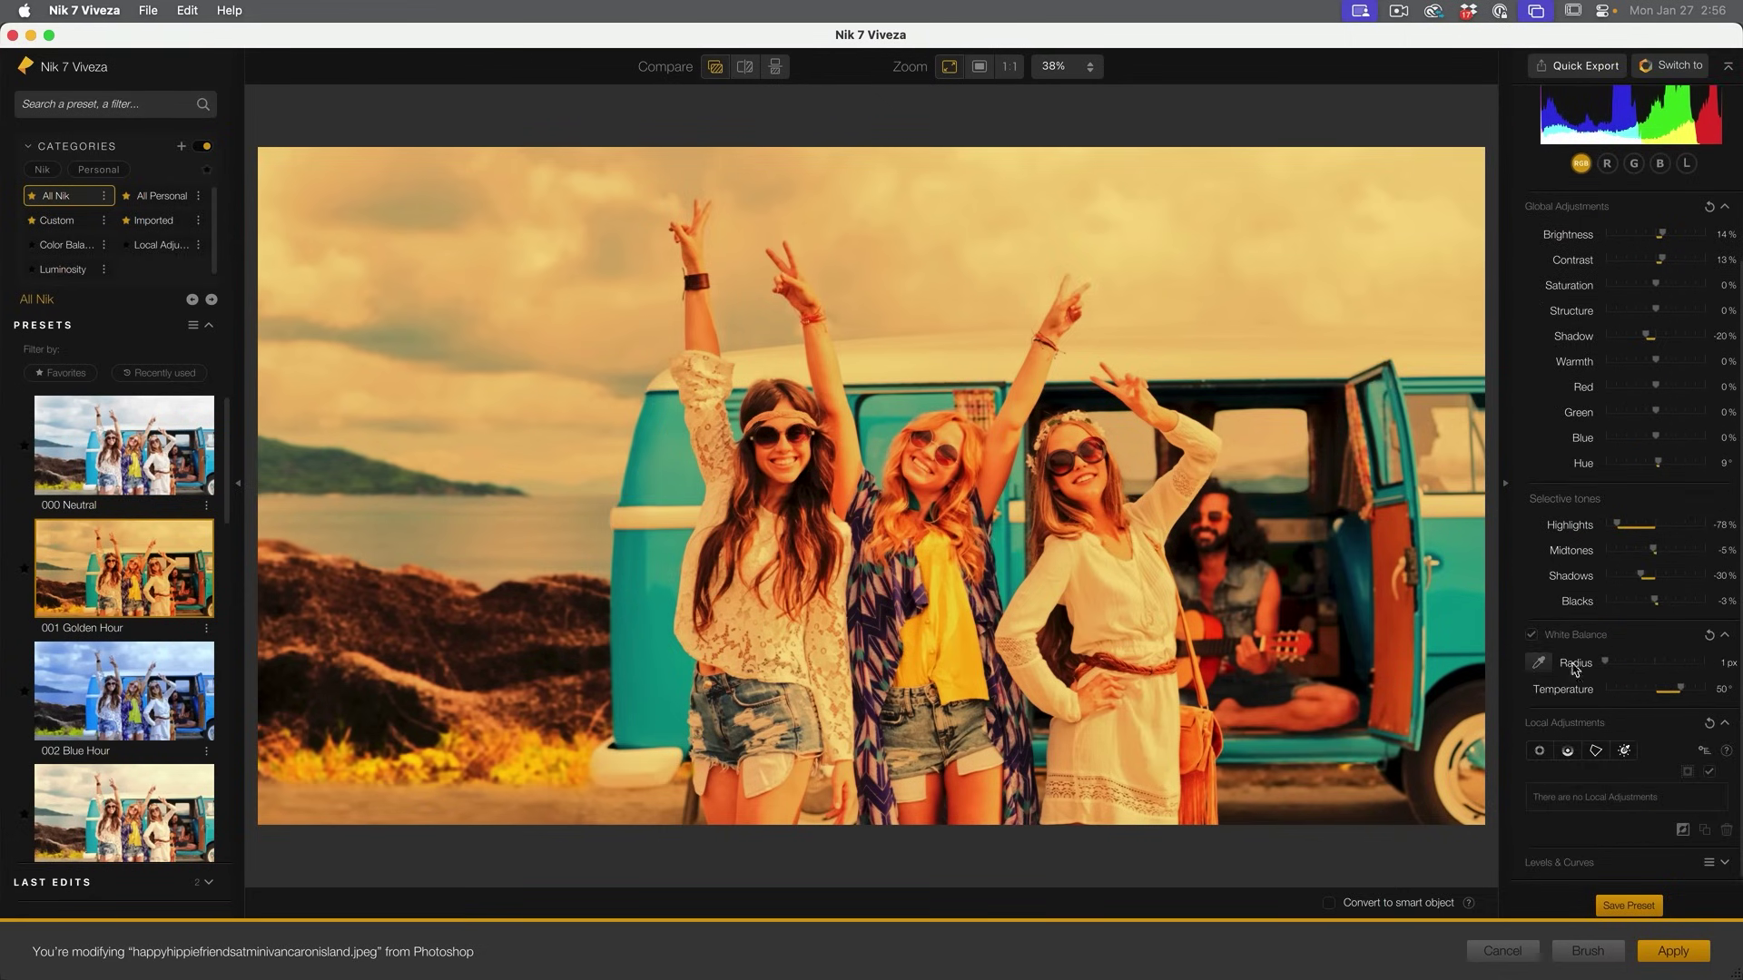
scroll(1604, 658, up, 1)
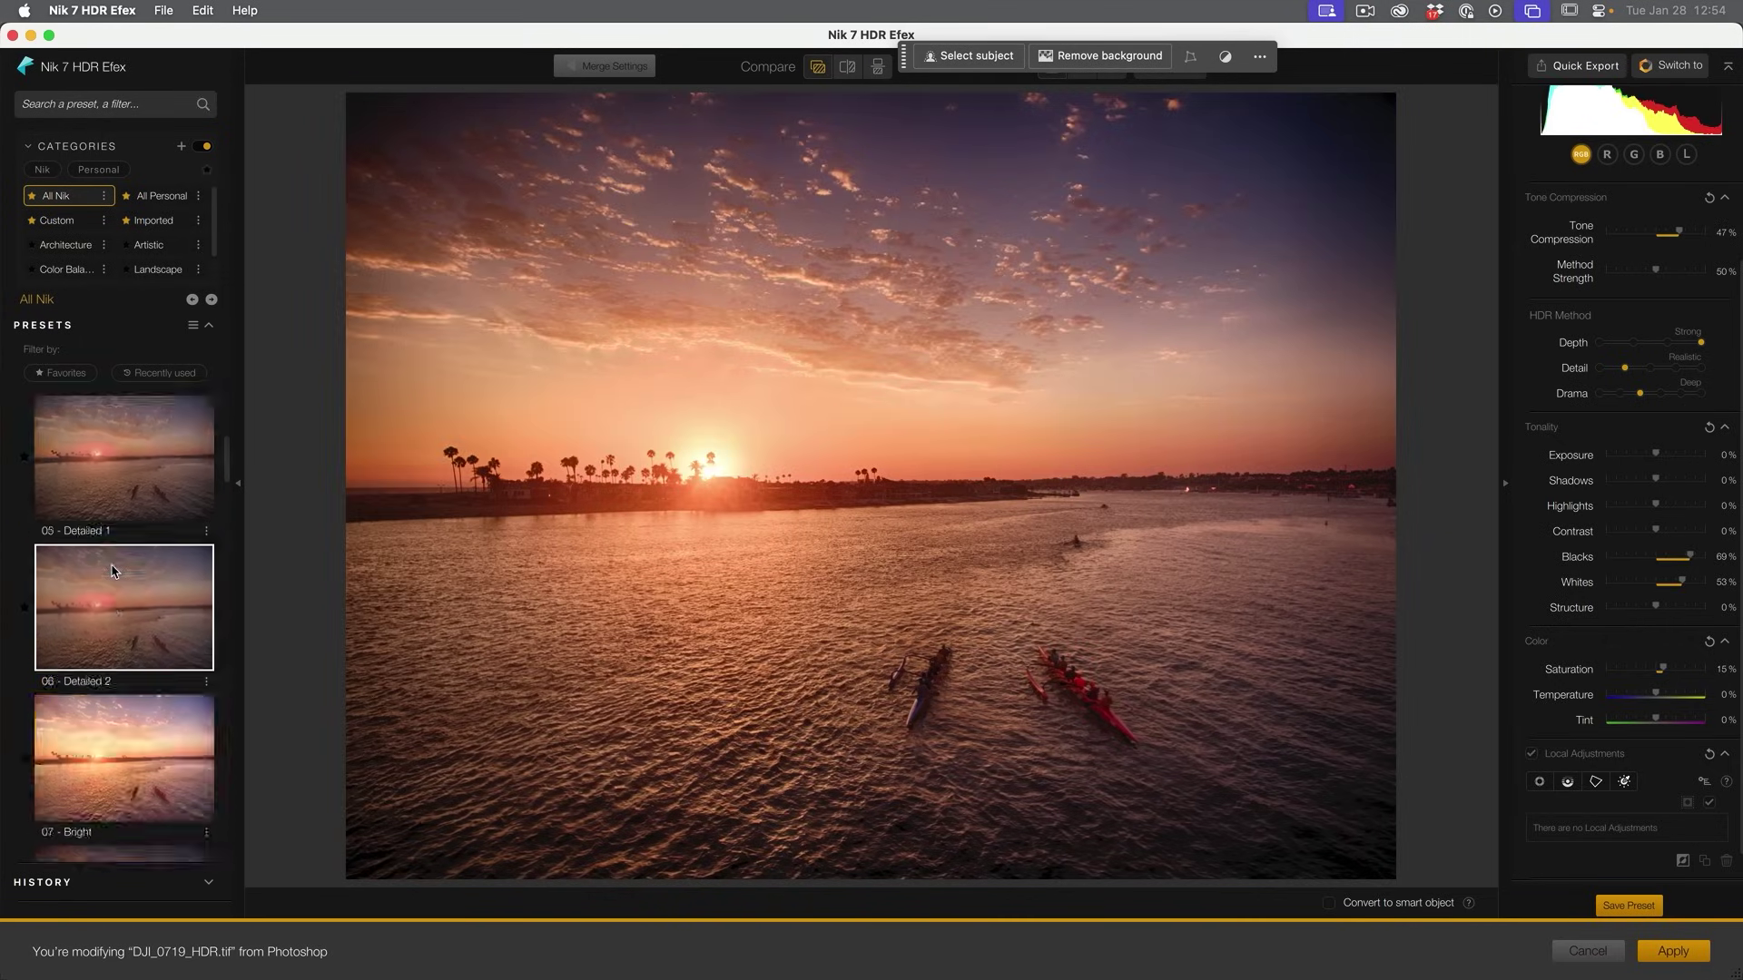
scroll(128, 600, down, 1)
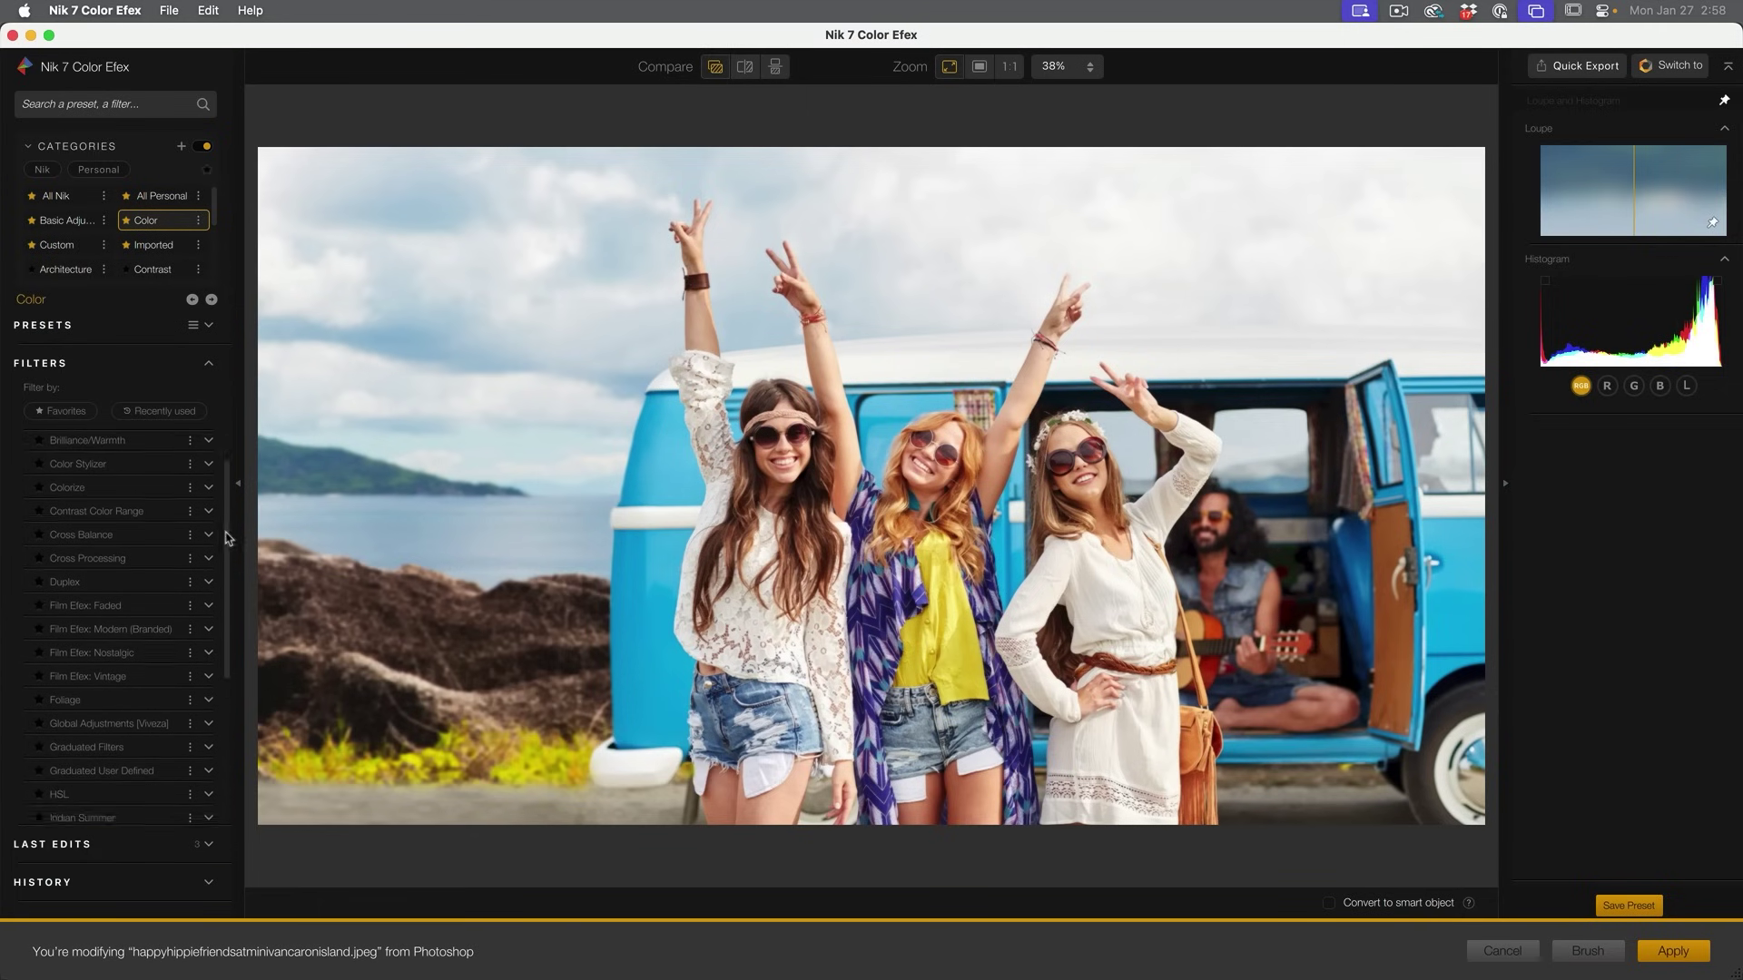
scroll(226, 538, up, 2)
- Try Bi-Color, Color Stylizer, Cross Processing, Duplex, Ink and Monday Morning filters, then browse presets
click(61, 443)
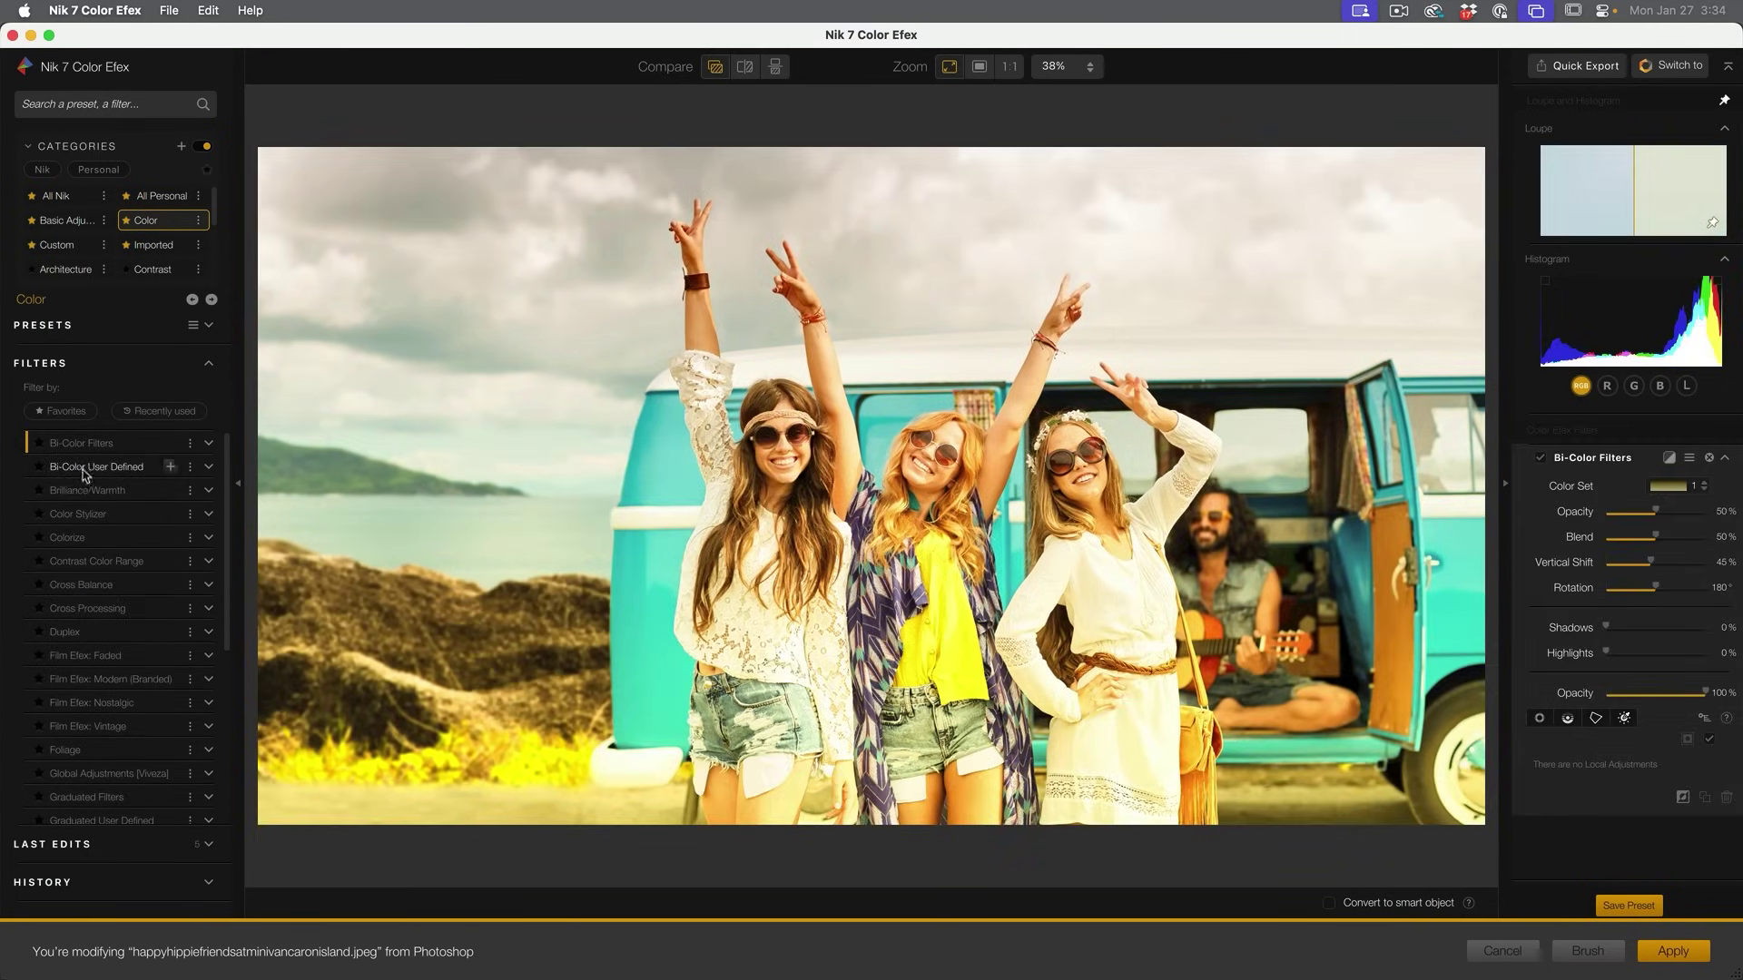
click(78, 514)
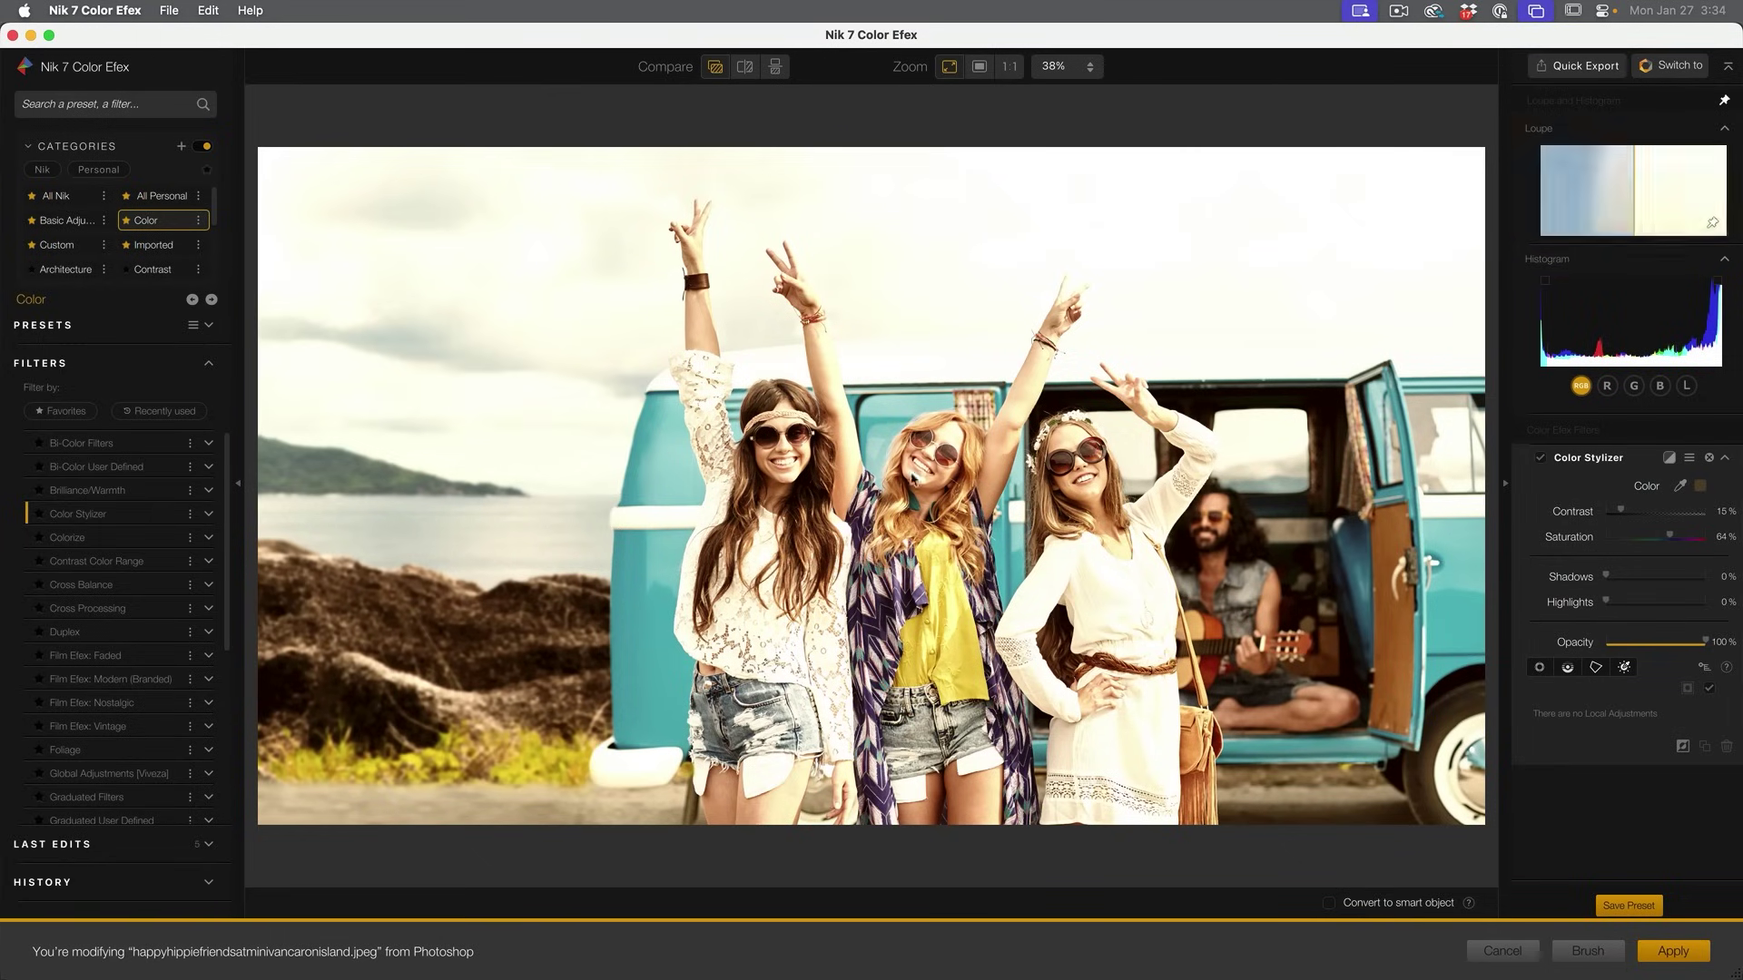
click(87, 607)
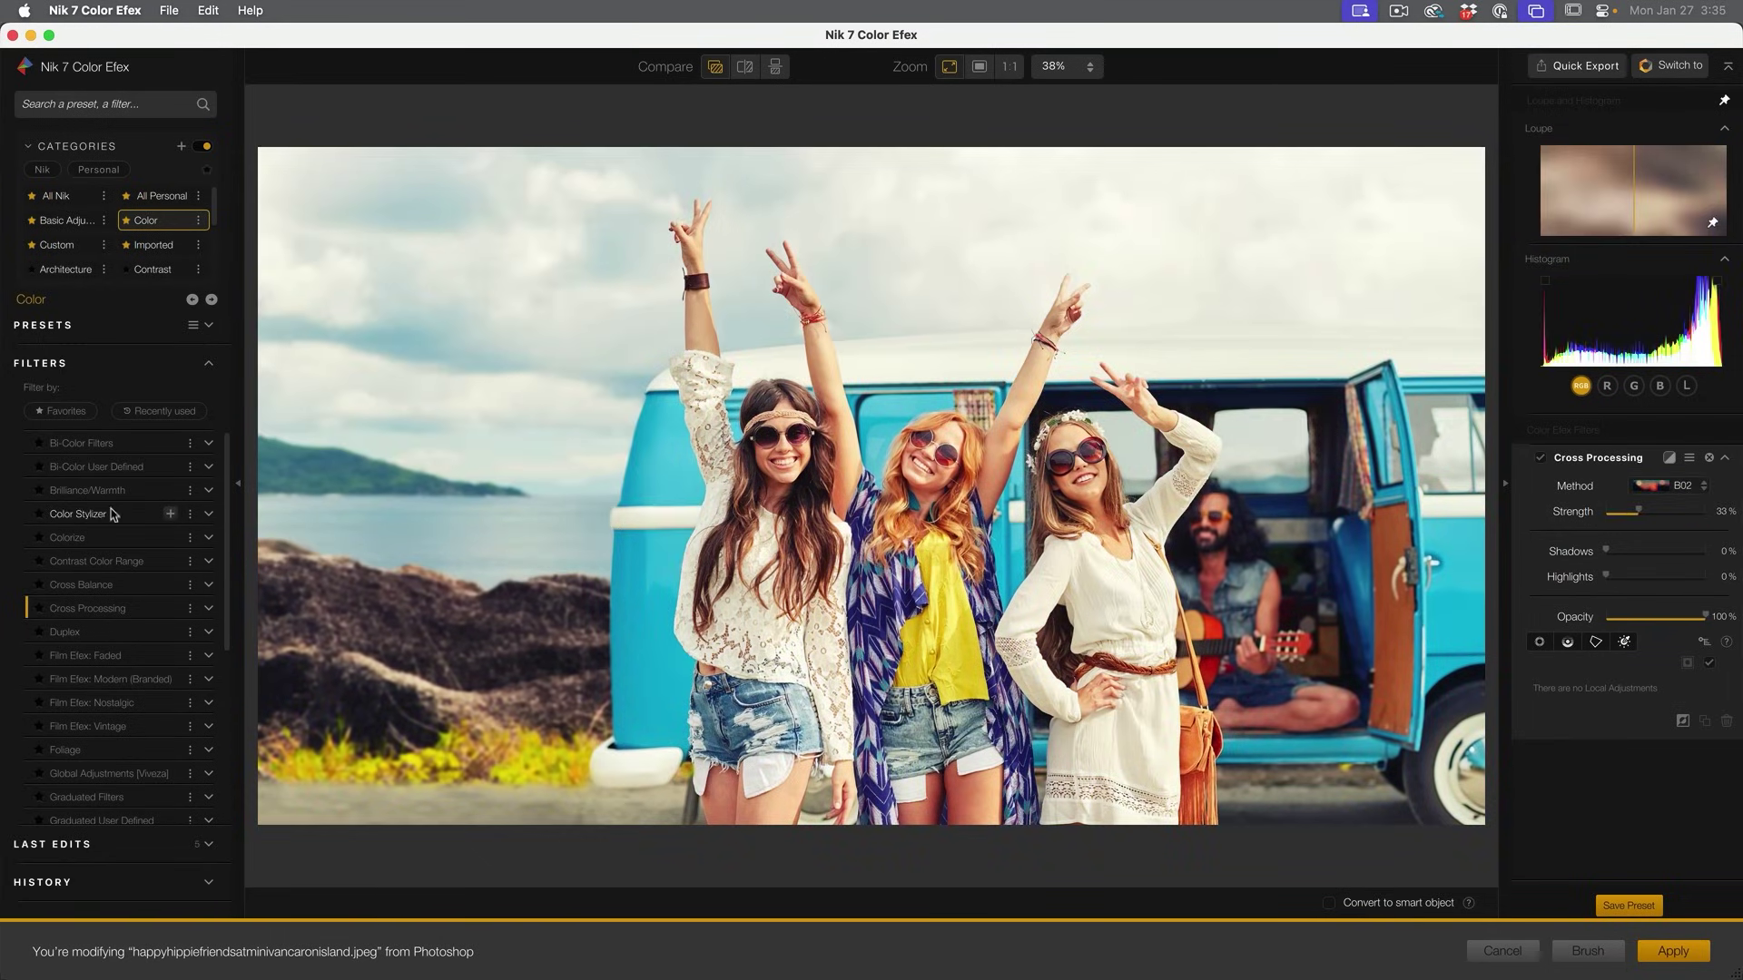
click(98, 633)
scroll(123, 613, down, 5)
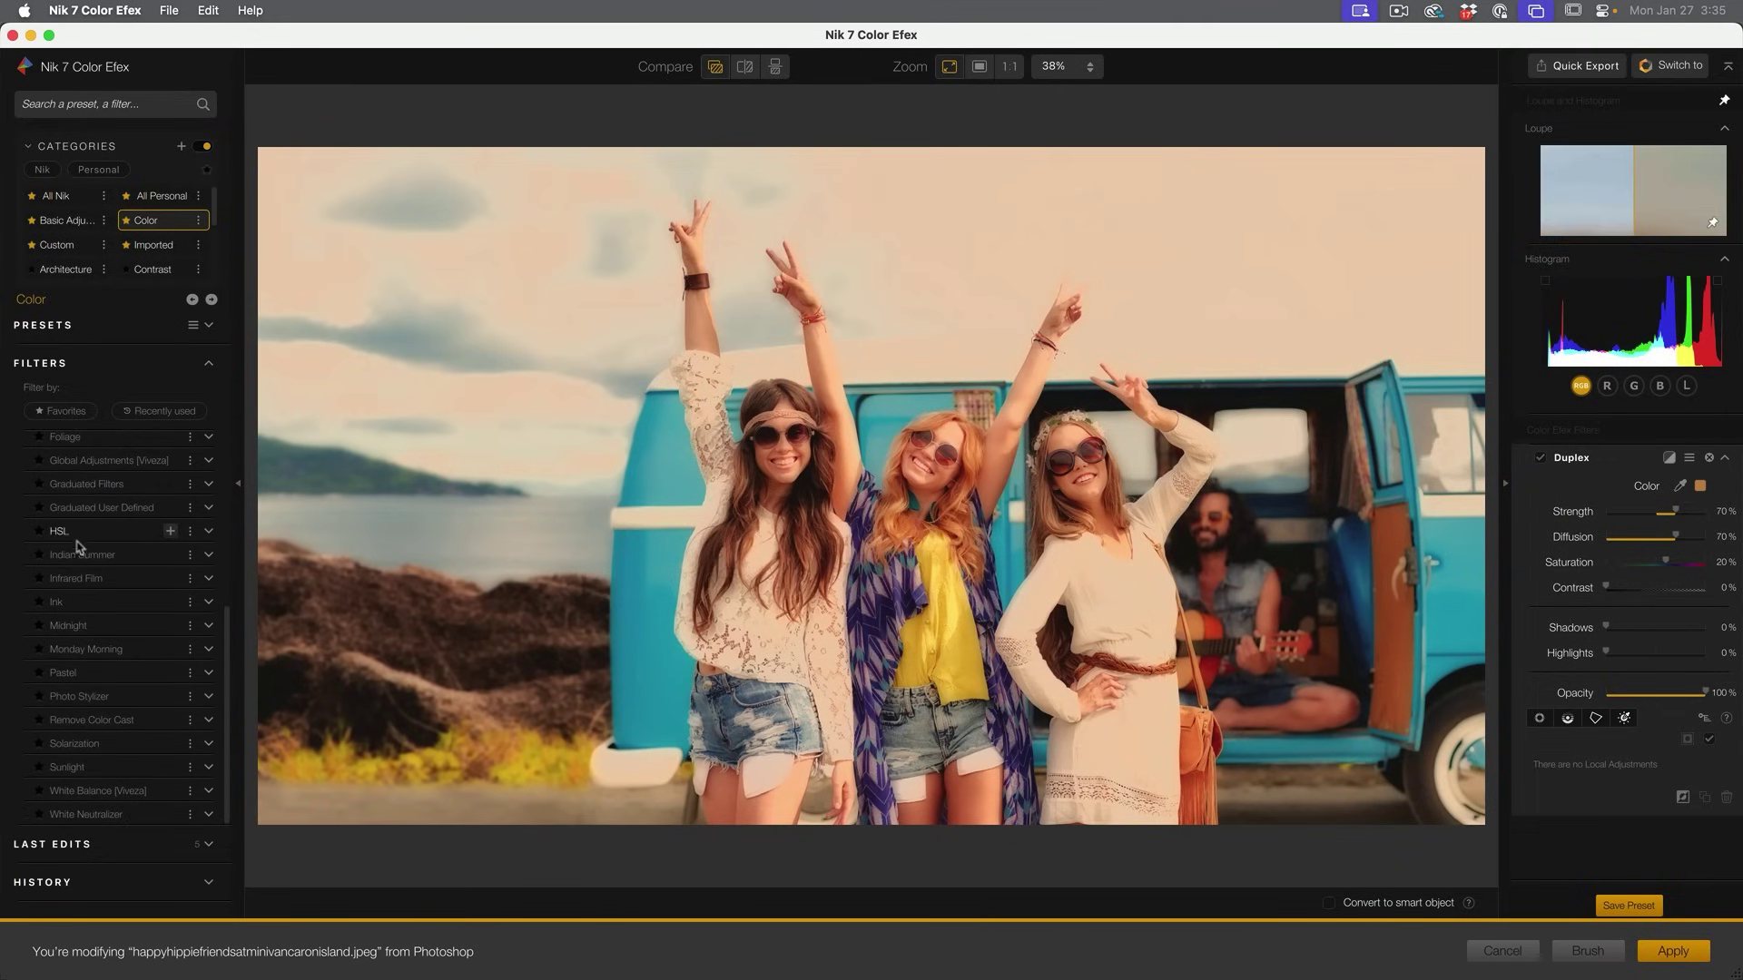
click(89, 601)
click(104, 649)
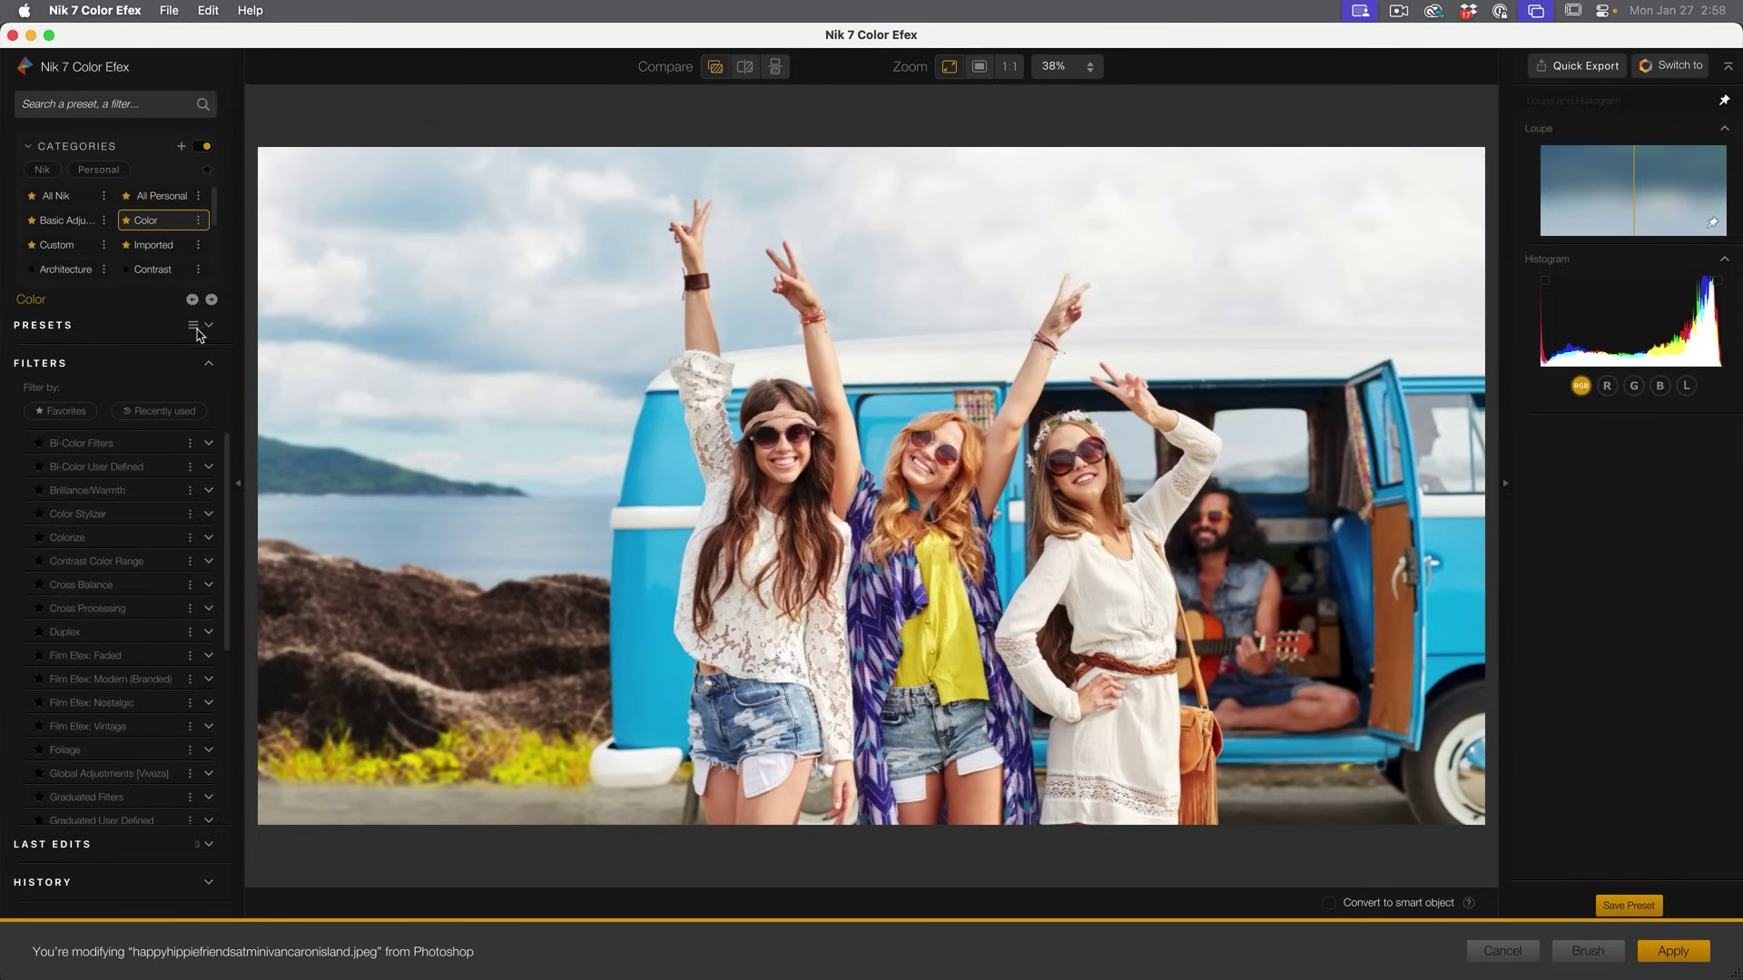
click(209, 326)
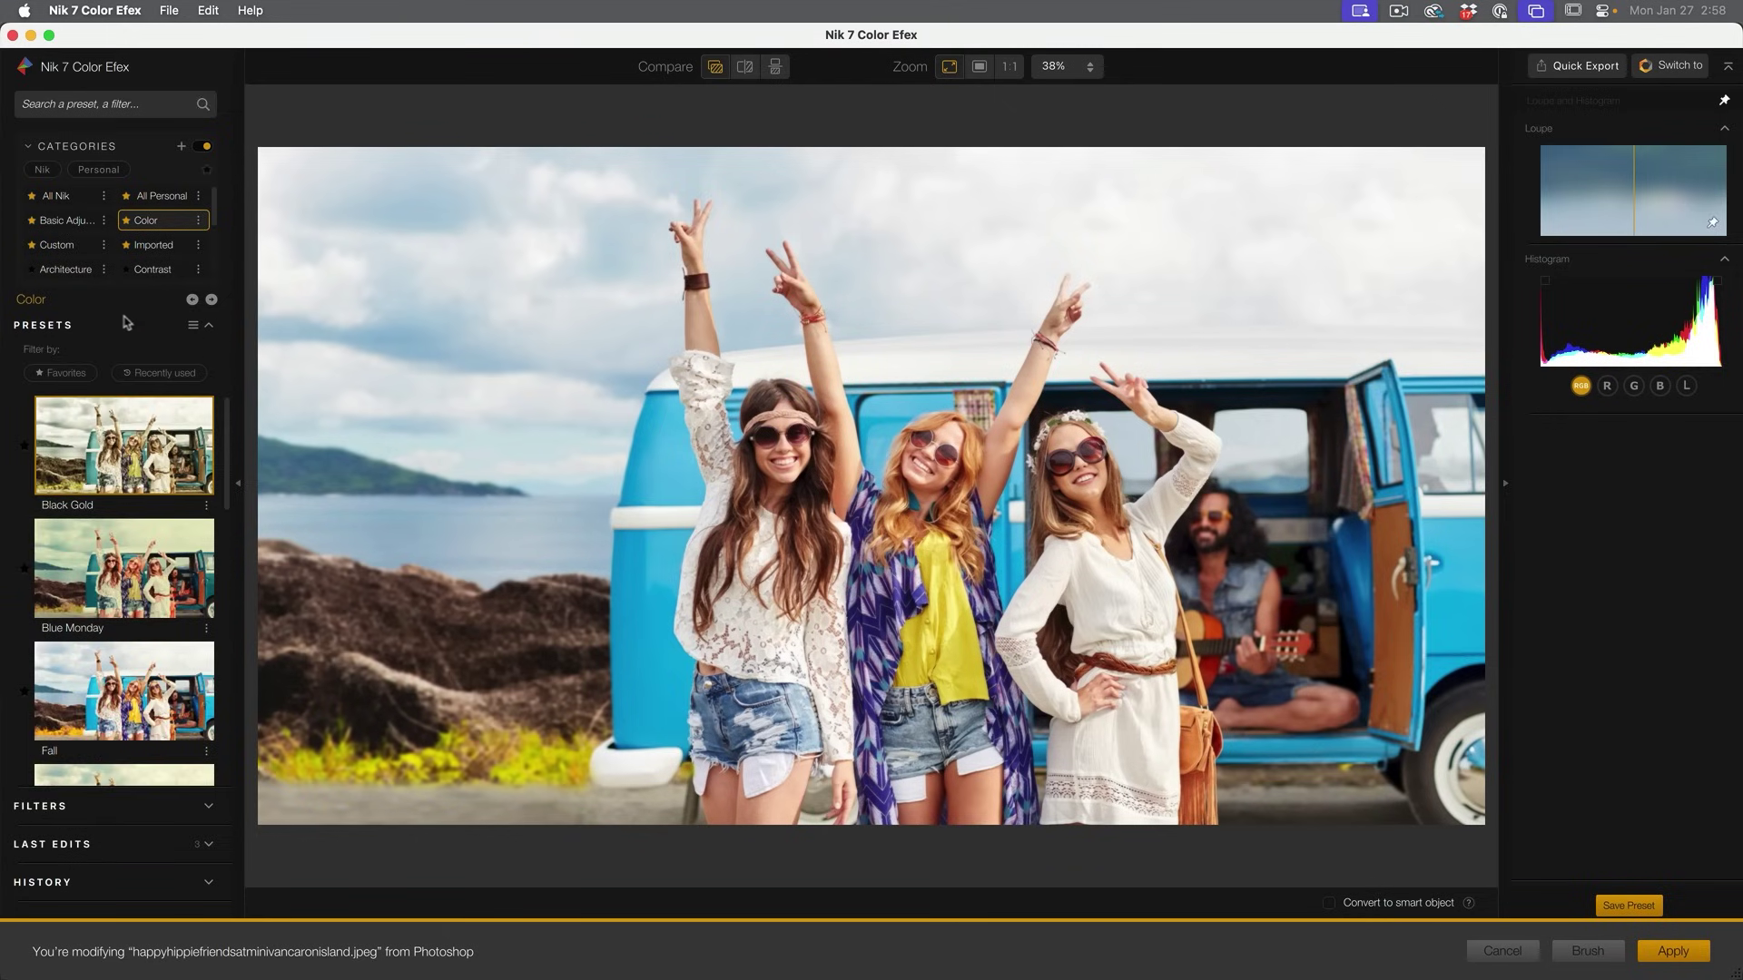
scroll(98, 482, down, 5)
scroll(98, 490, down, 5)
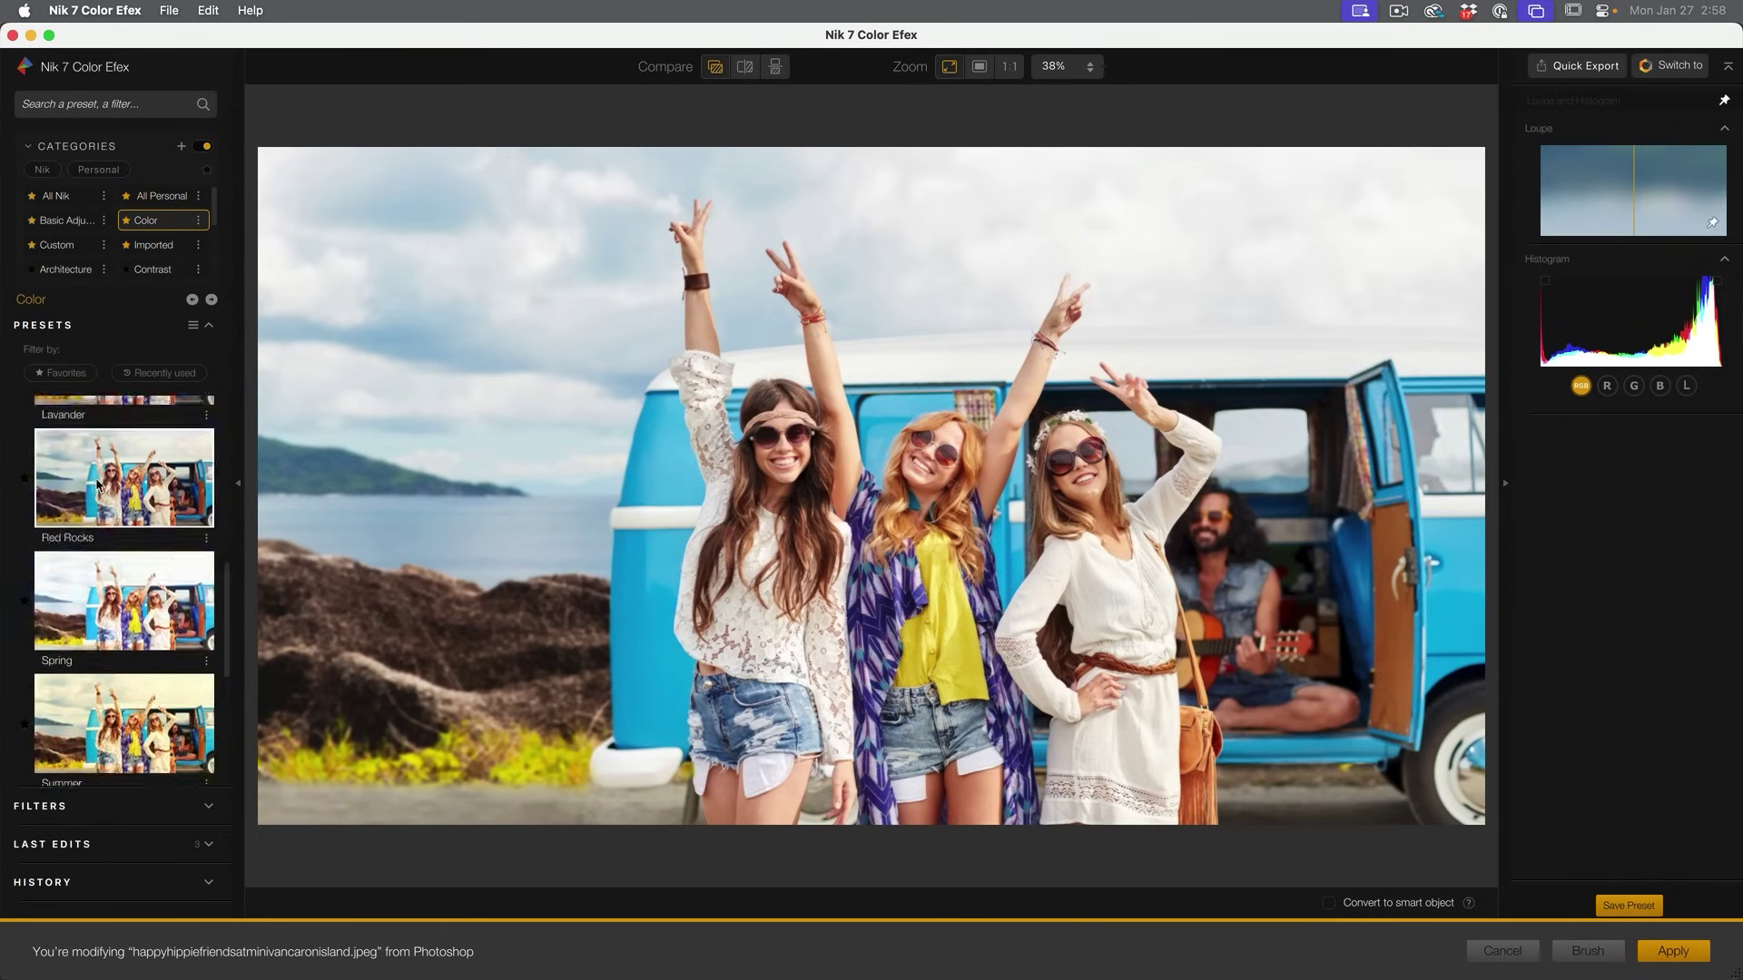
scroll(99, 504, down, 5)
scroll(98, 523, down, 5)
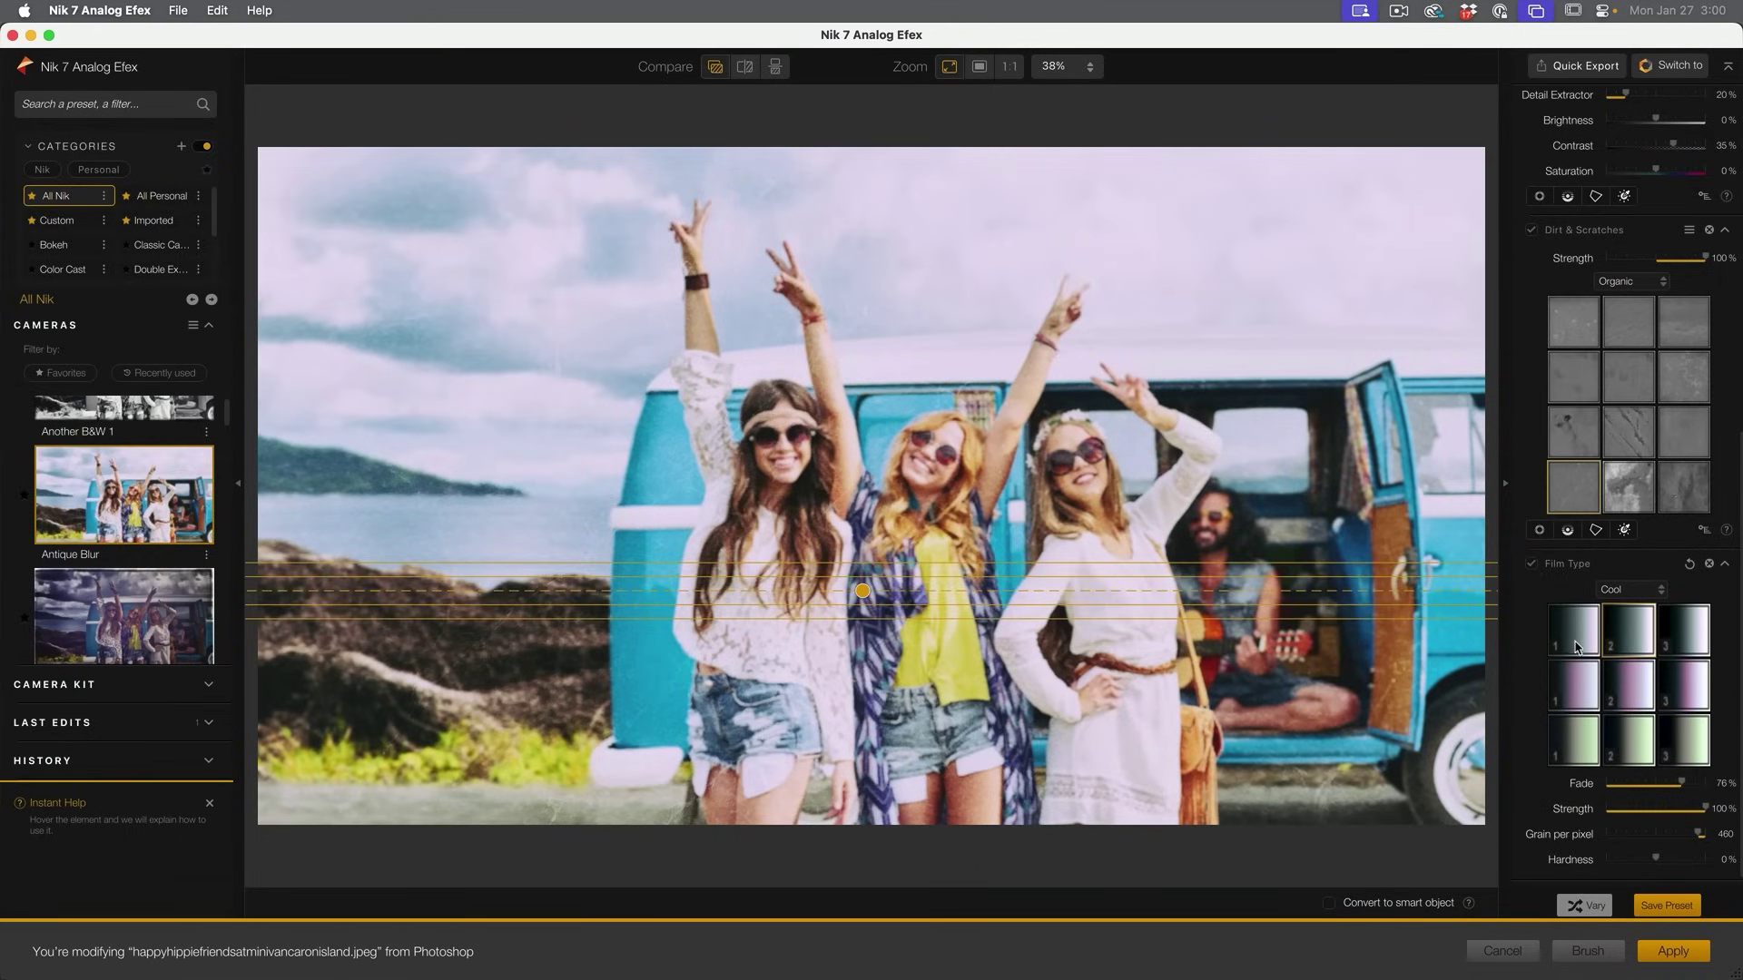
- Try two cool film tints and add a soft light leak to the photo
click(1578, 636)
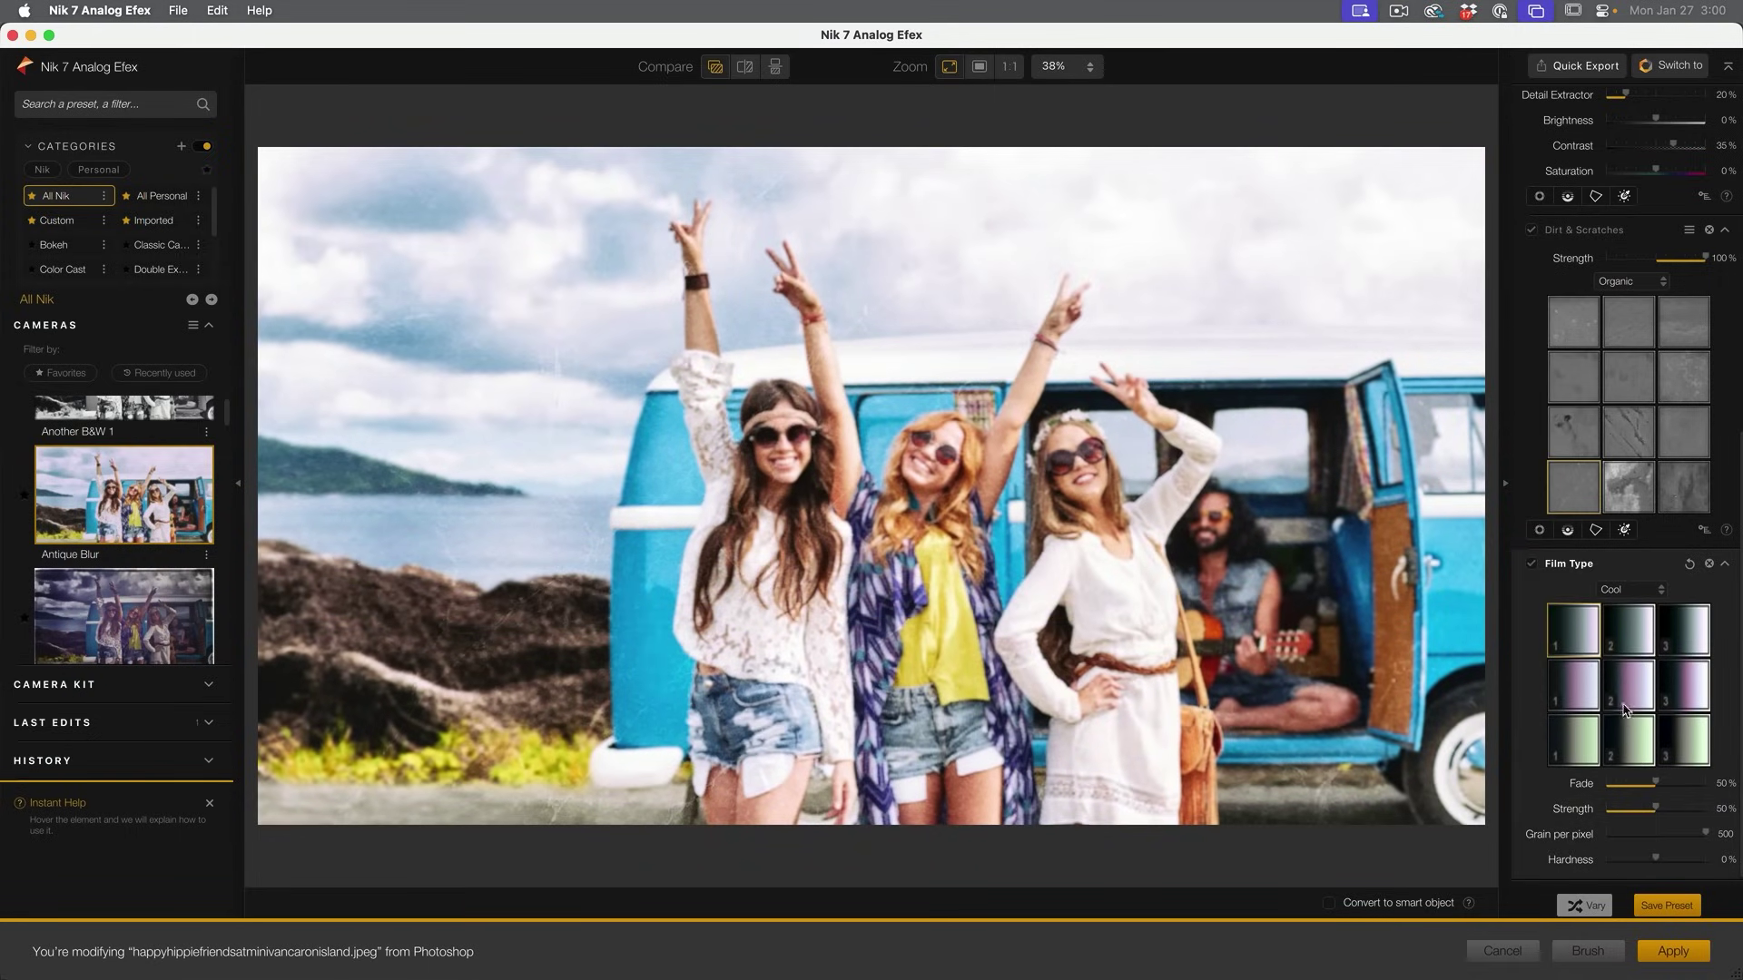
click(1625, 707)
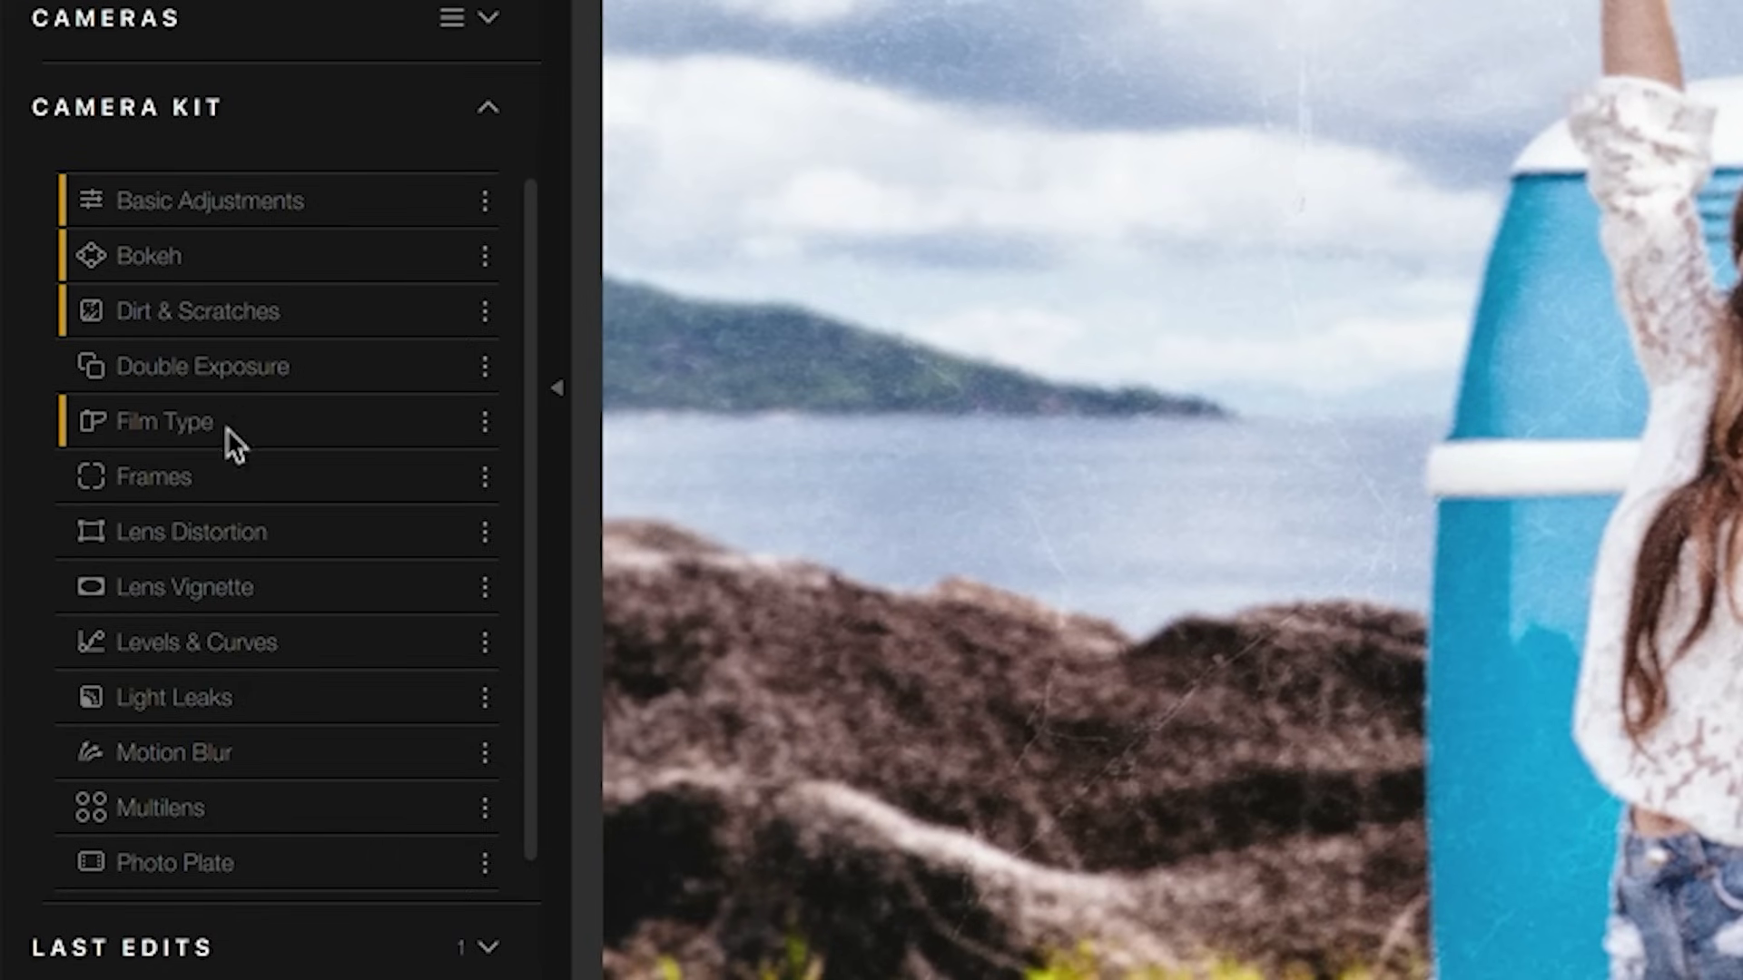
click(177, 701)
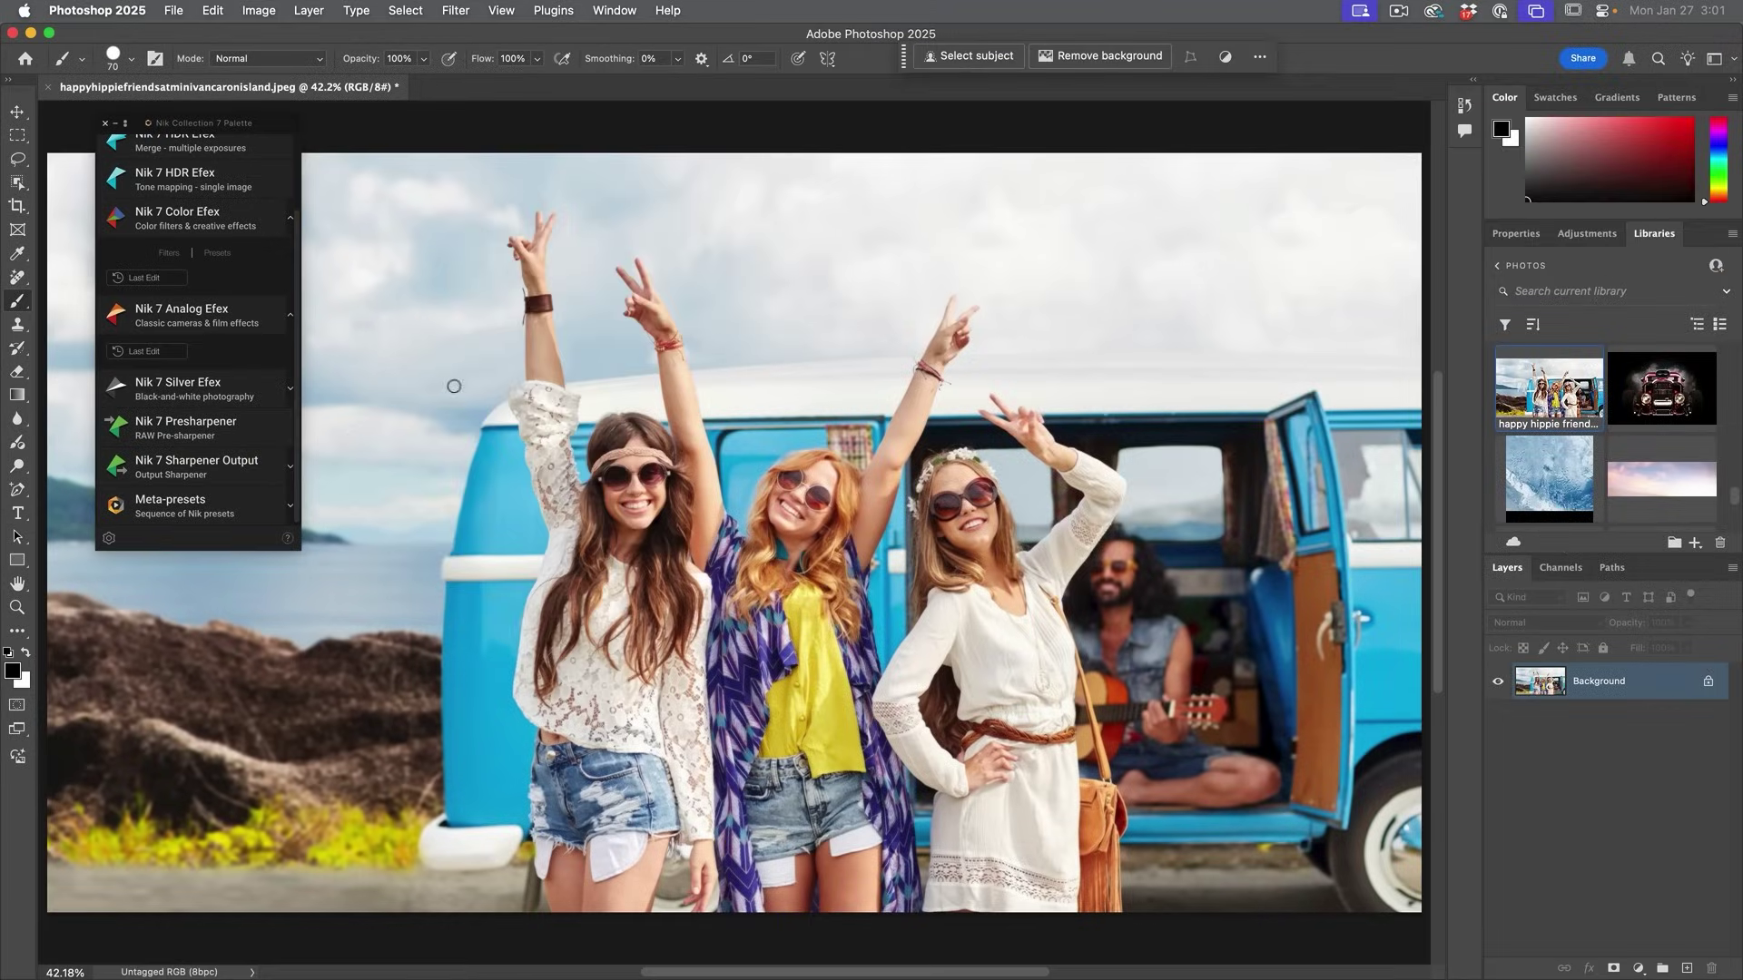
- Load the photo into Silver Efex on a new layer with the 027 Soft Sepia preset
click(198, 387)
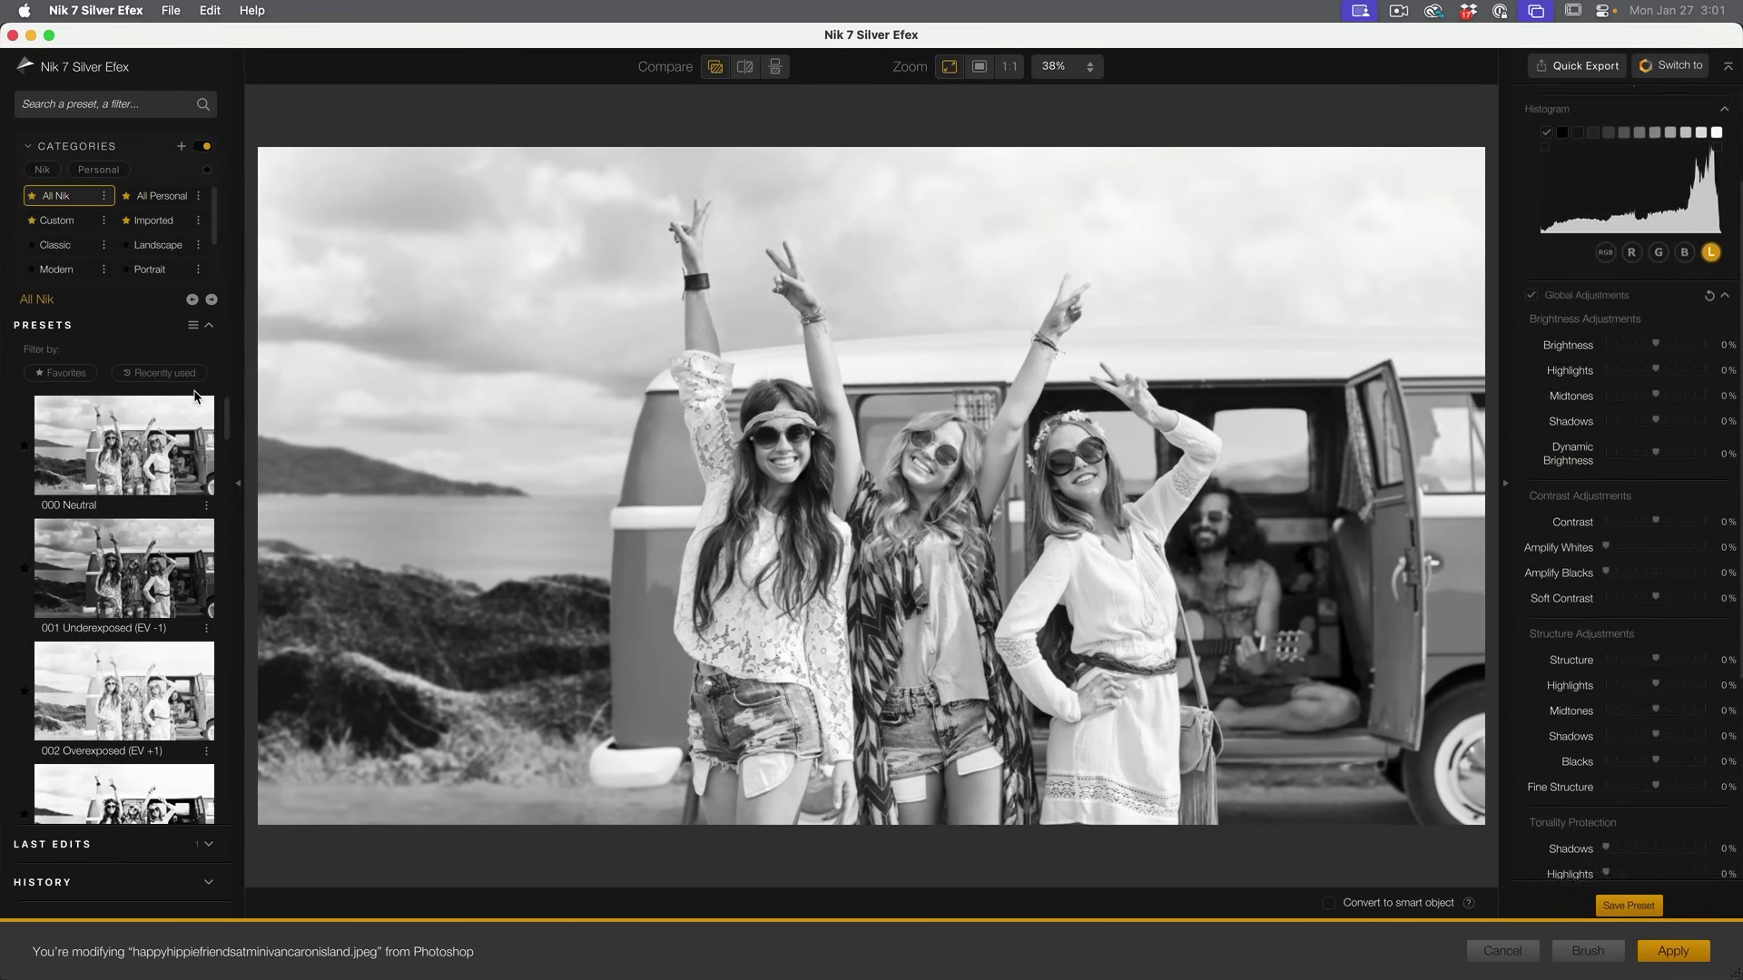
scroll(122, 450, down, 15)
click(113, 423)
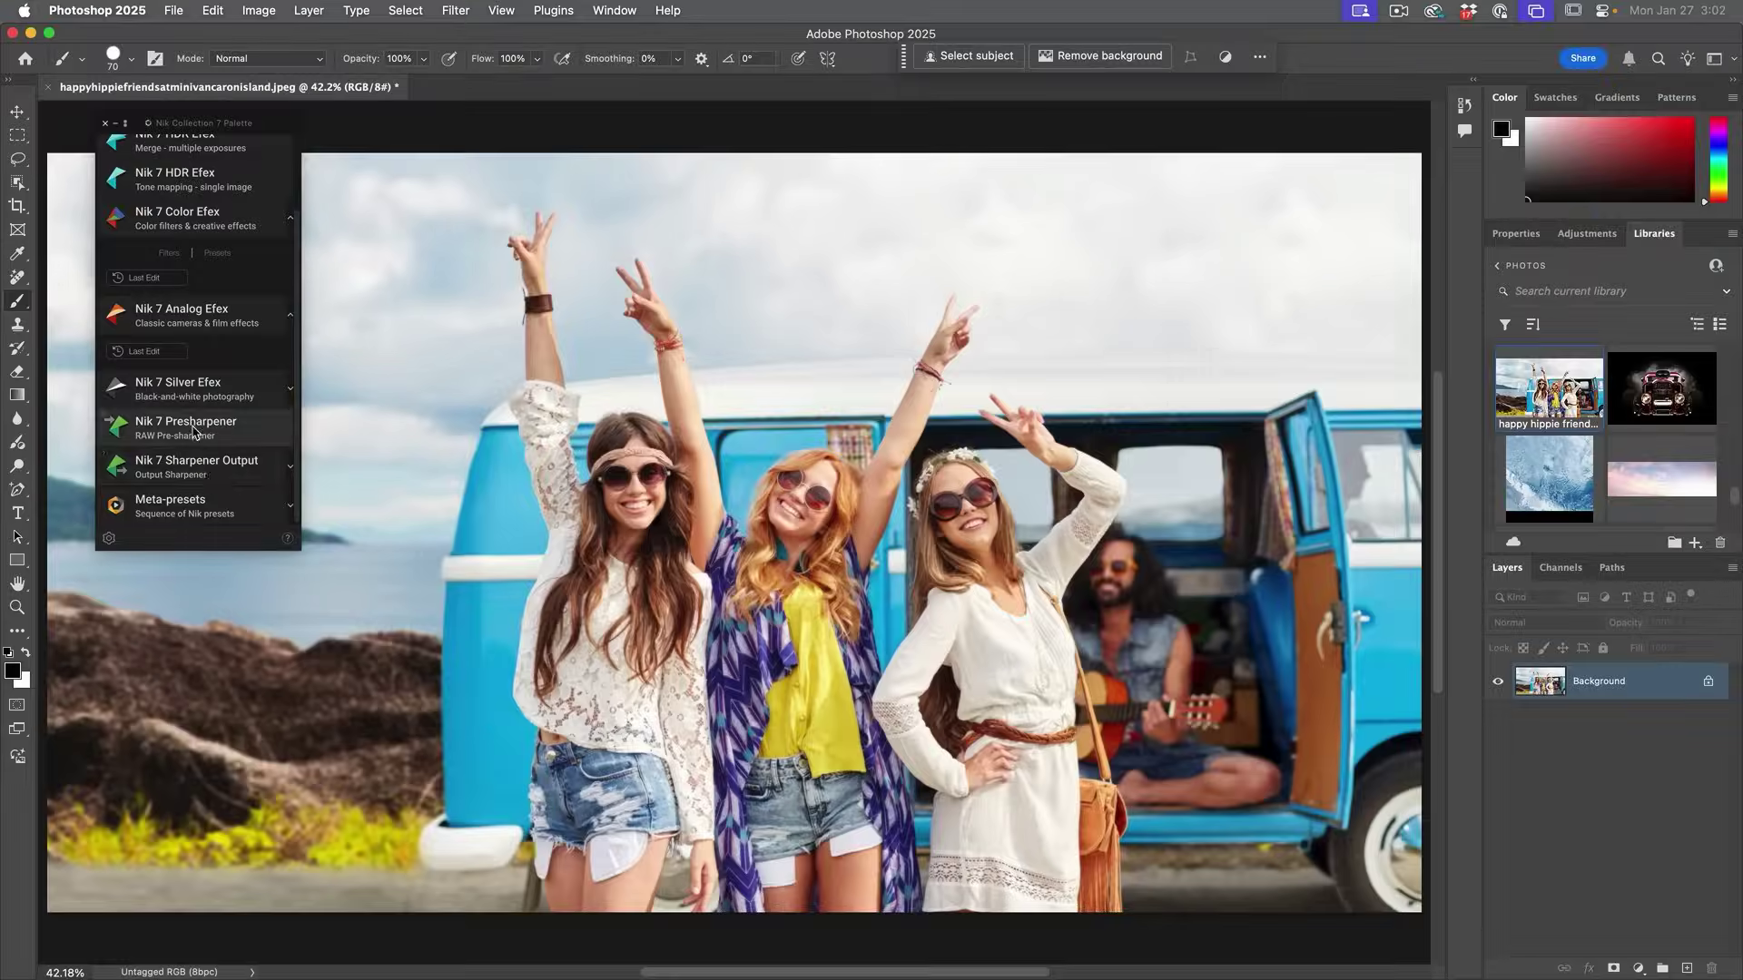
- Load the photo into Sharpener Output and show the Display output-device choices
click(191, 463)
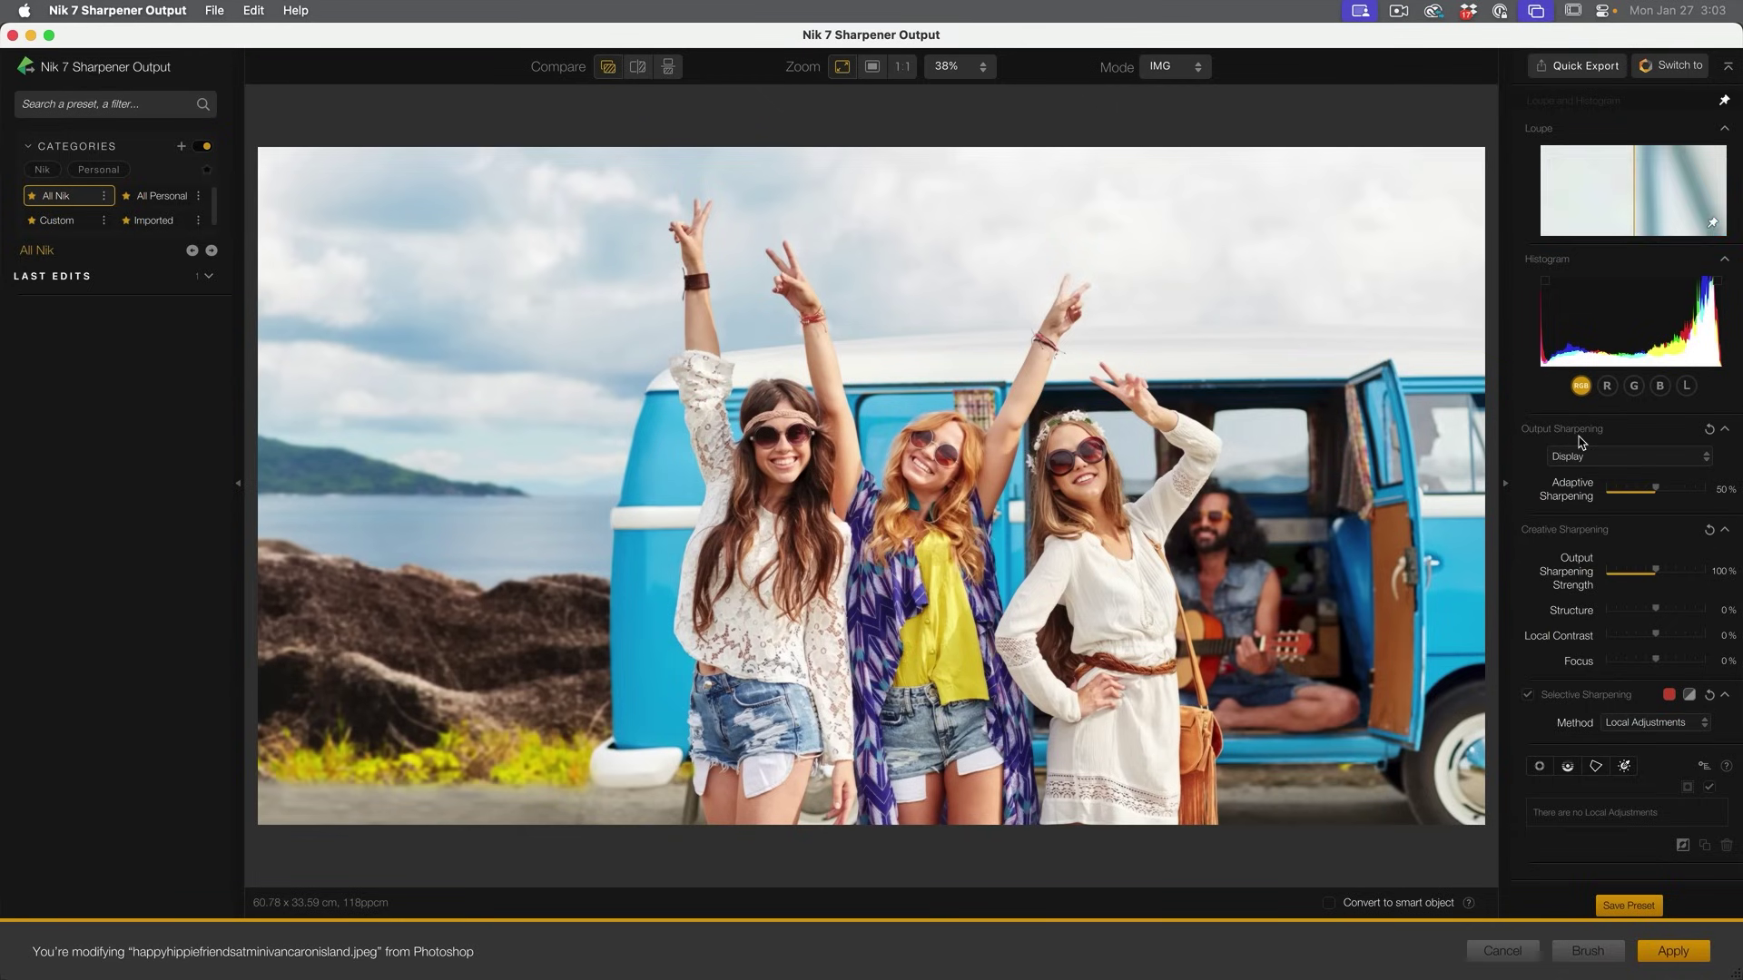
click(1624, 464)
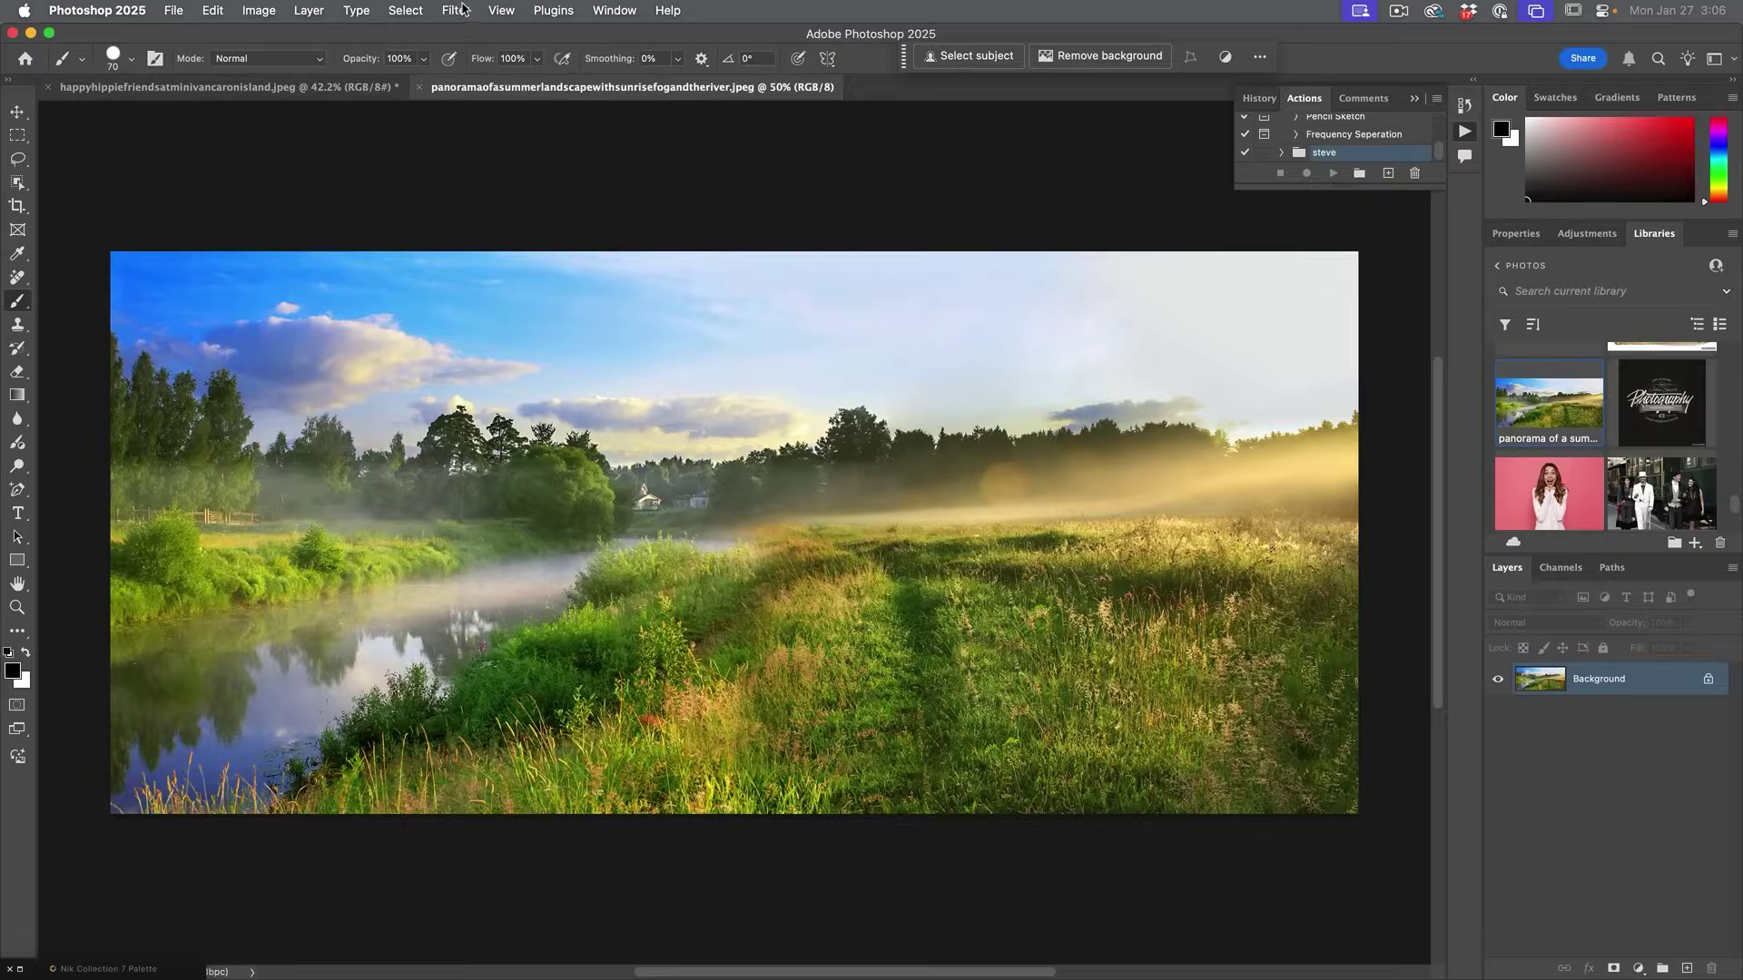
- Send the river panorama to Color Efex, expand the Filters list and start a name search
click(461, 10)
mouse_move(494, 428)
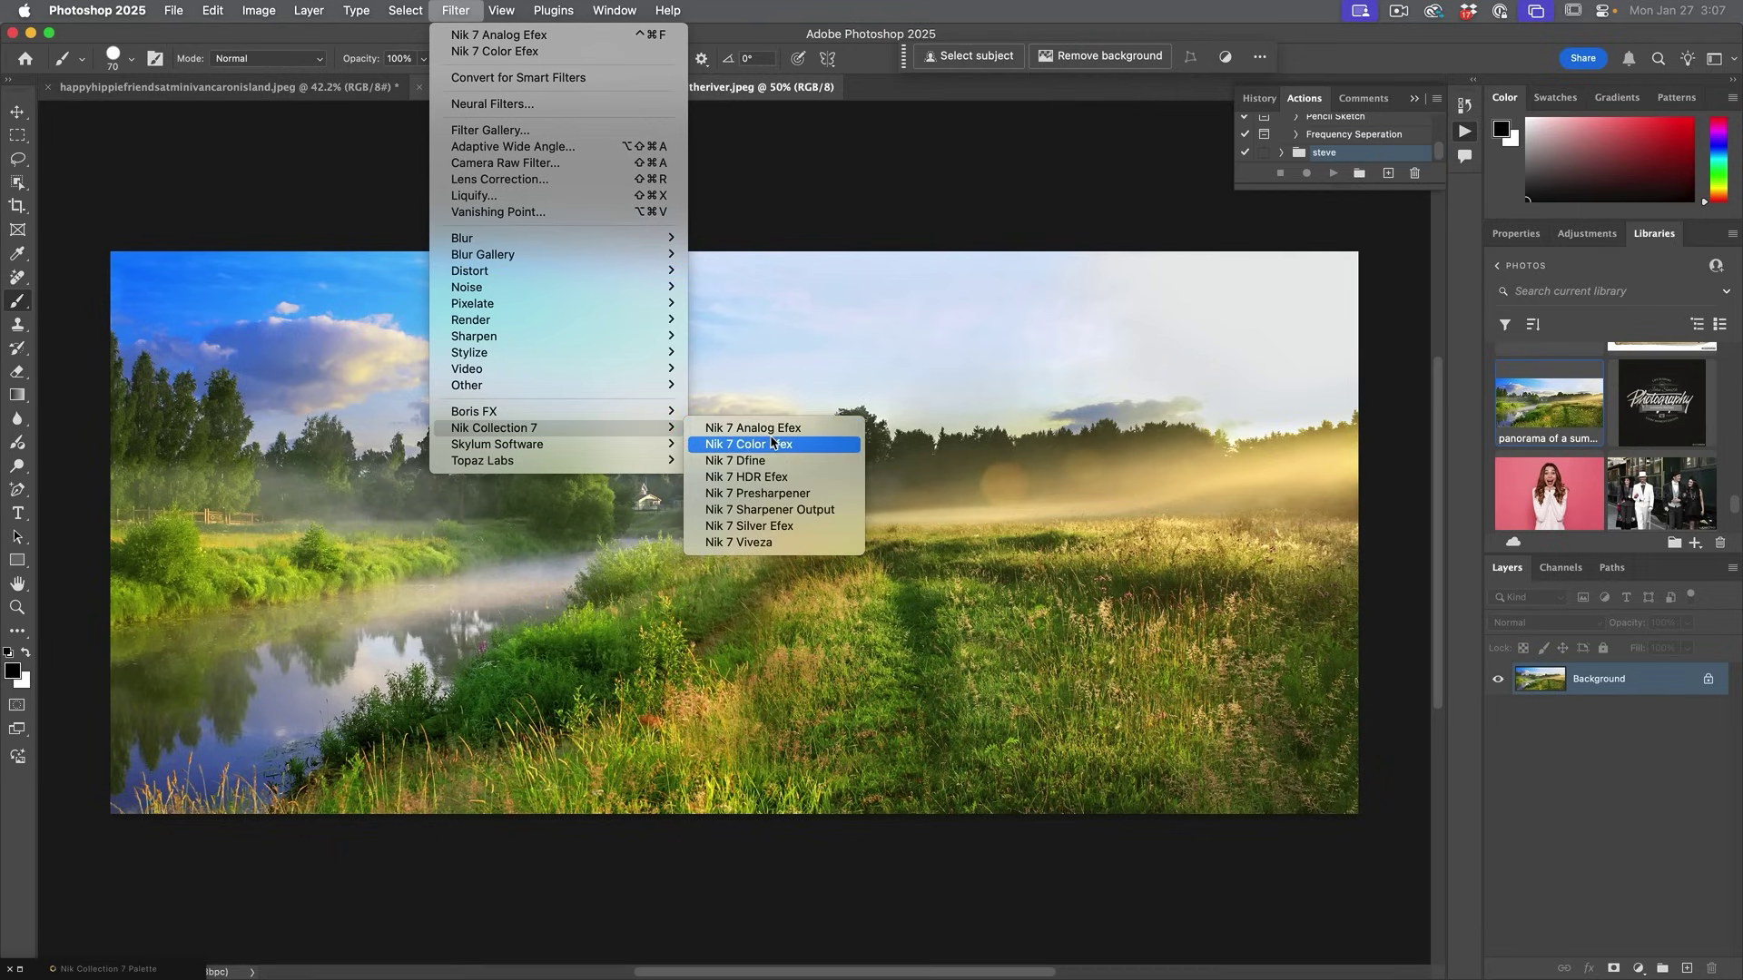
click(772, 442)
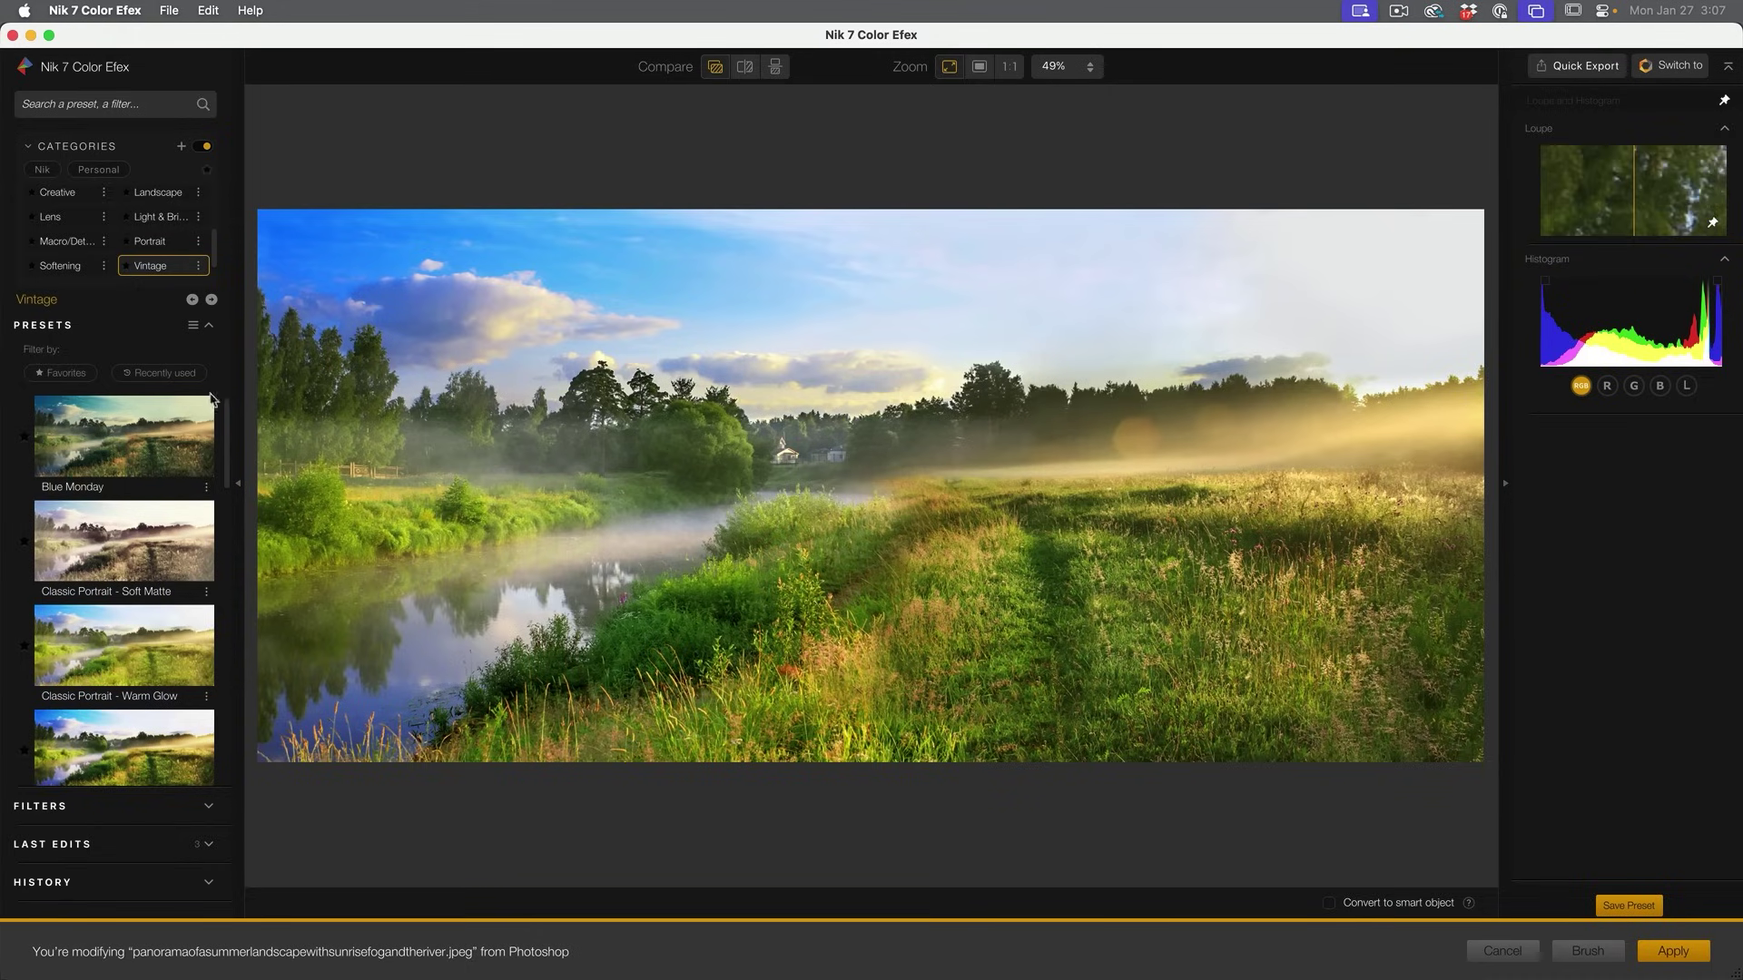
click(212, 814)
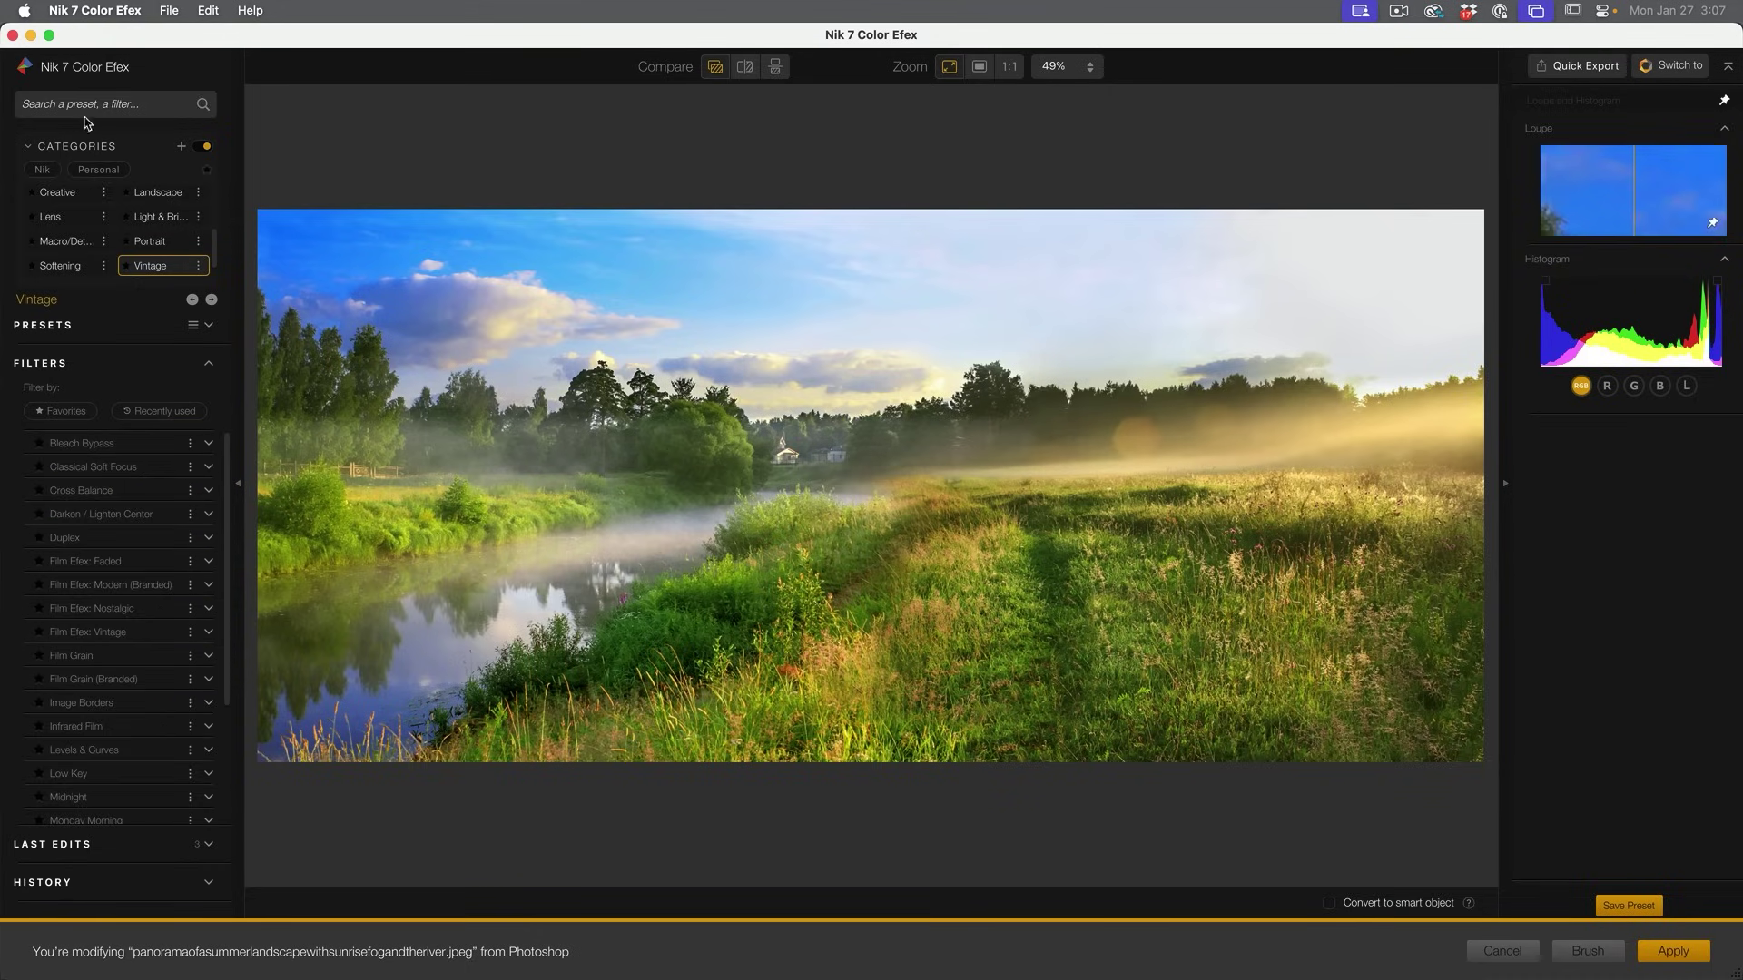
click(87, 107)
text(viv)
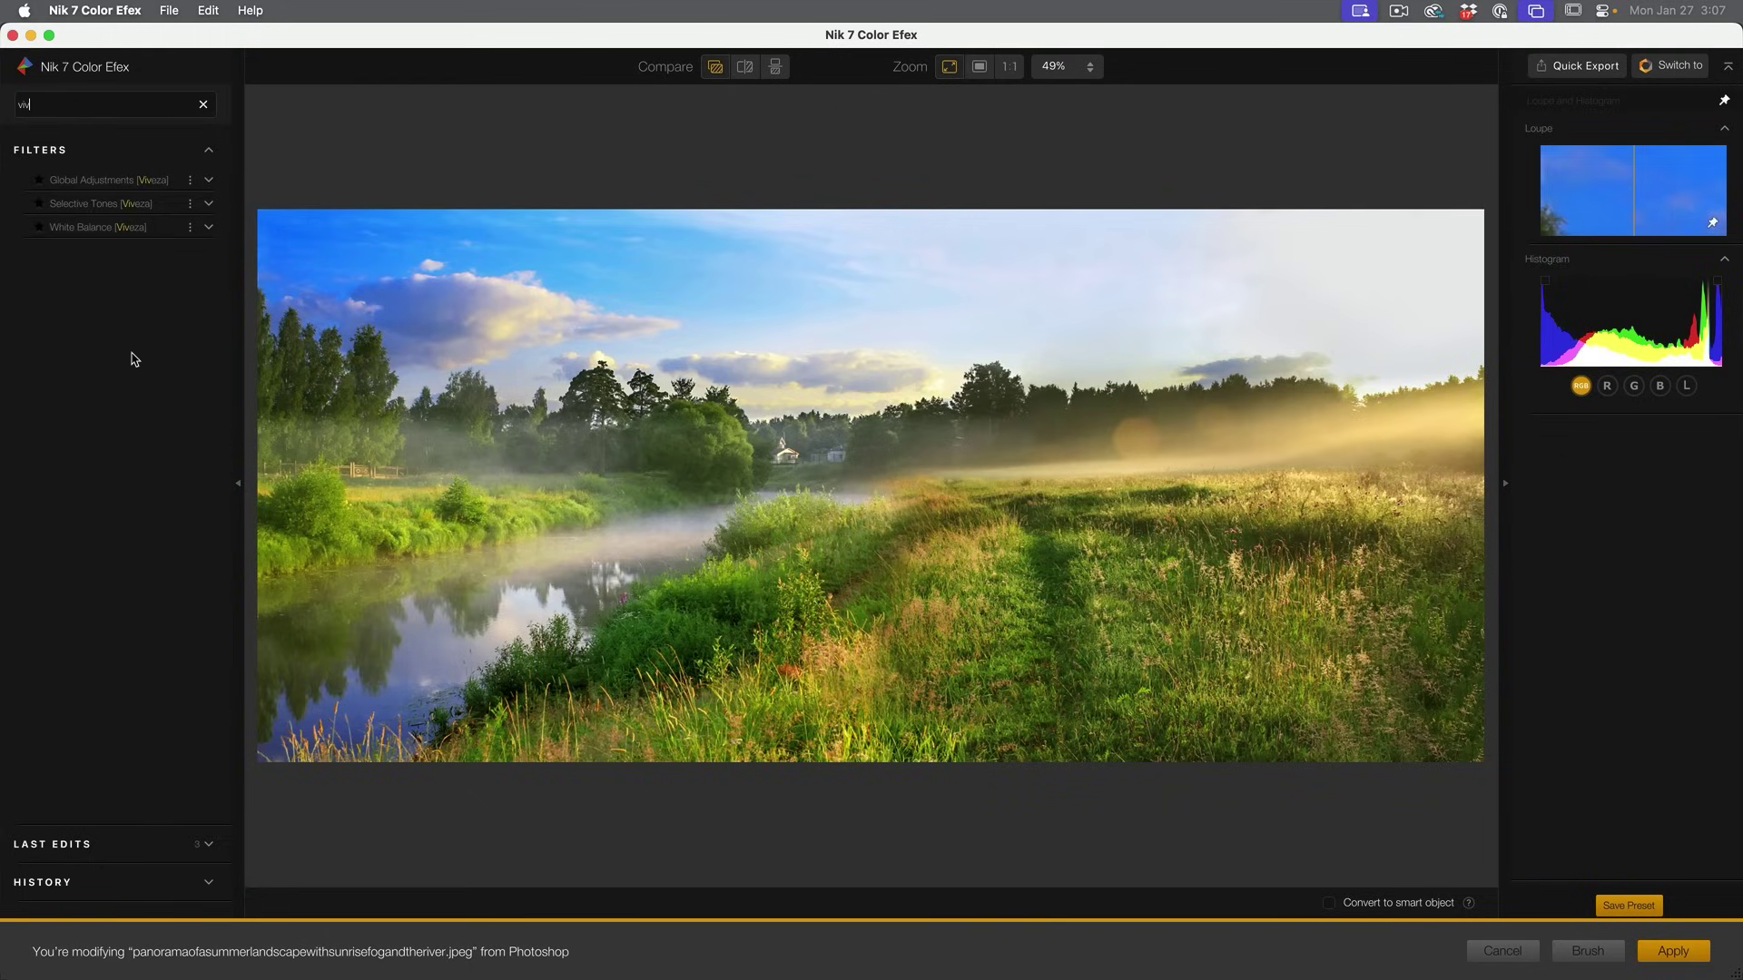
mouse_move(98, 180)
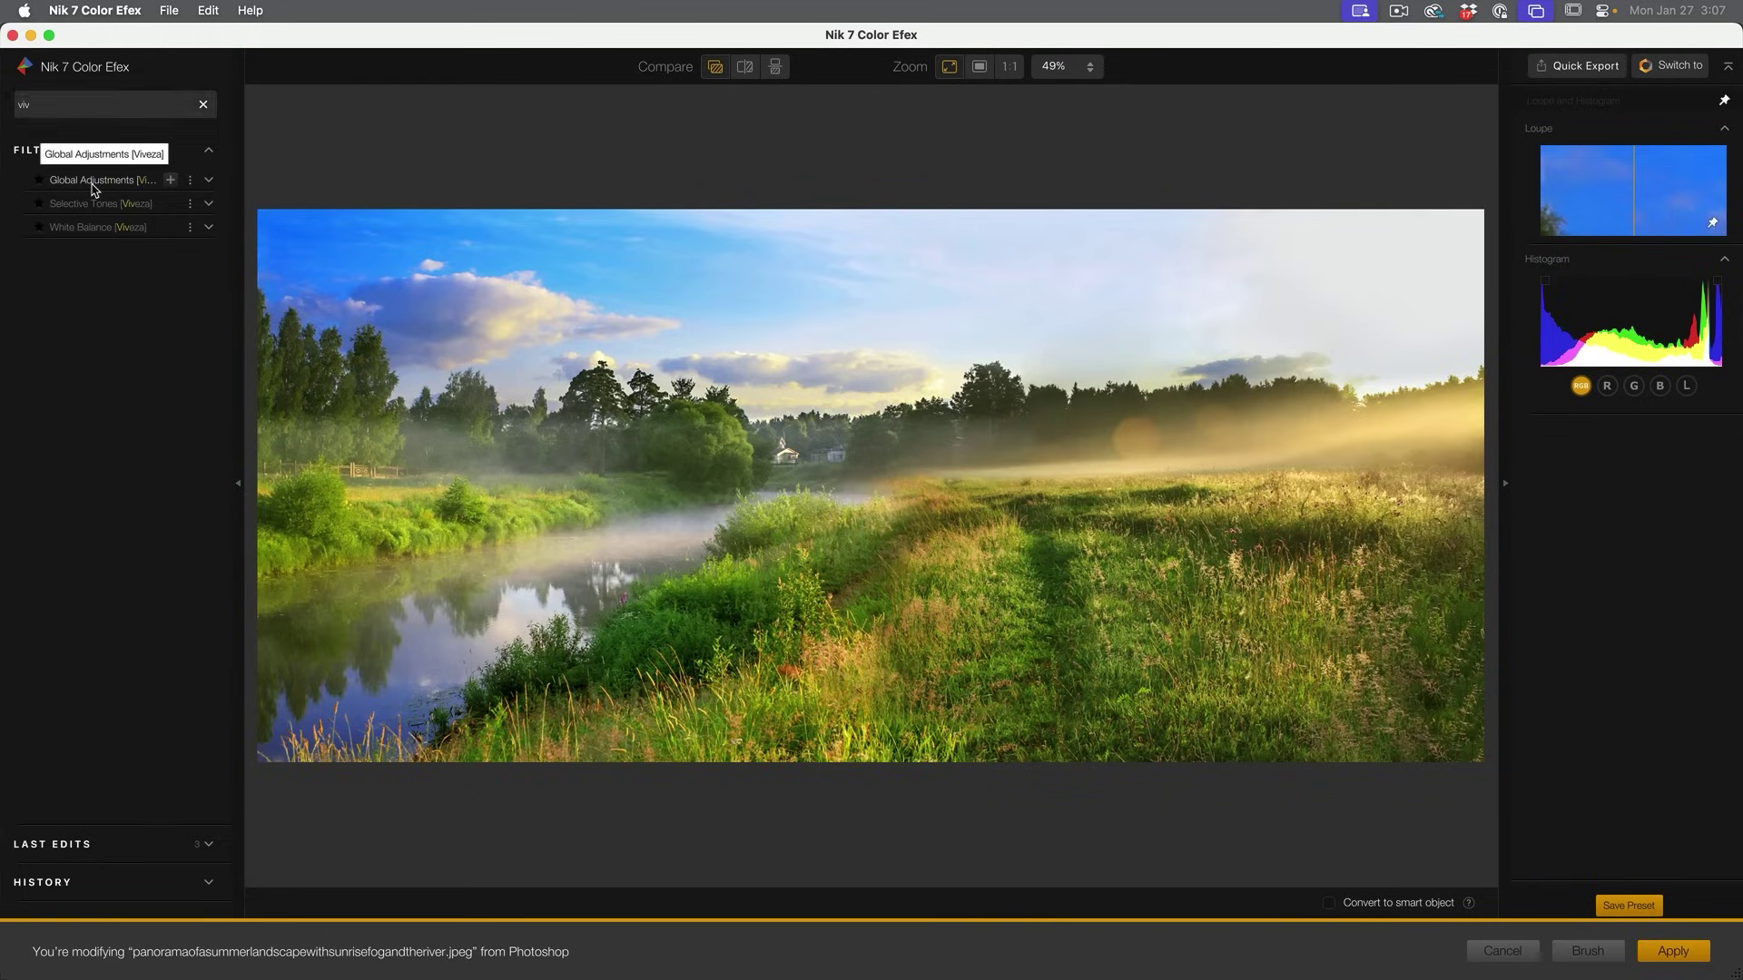
- Try Viveza Global Adjustments with less warmth, then use Classical Soft Focus with ~31% Diffused Detail
click(93, 186)
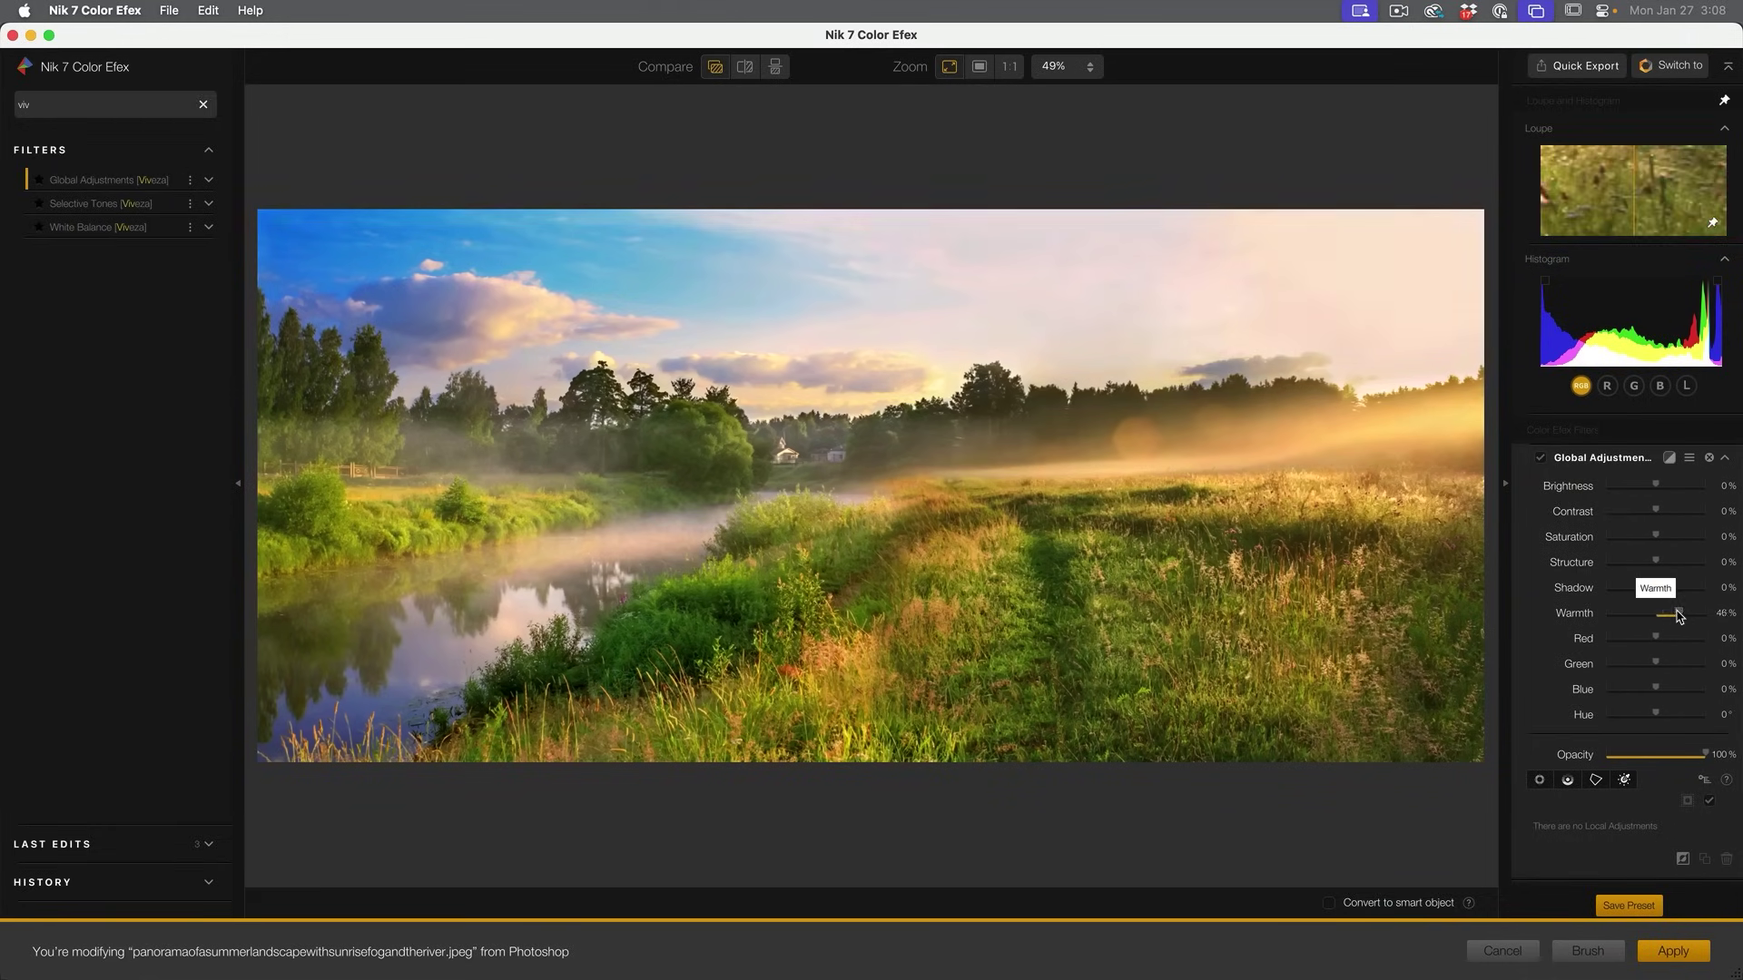
drag(1664, 617, 1661, 616)
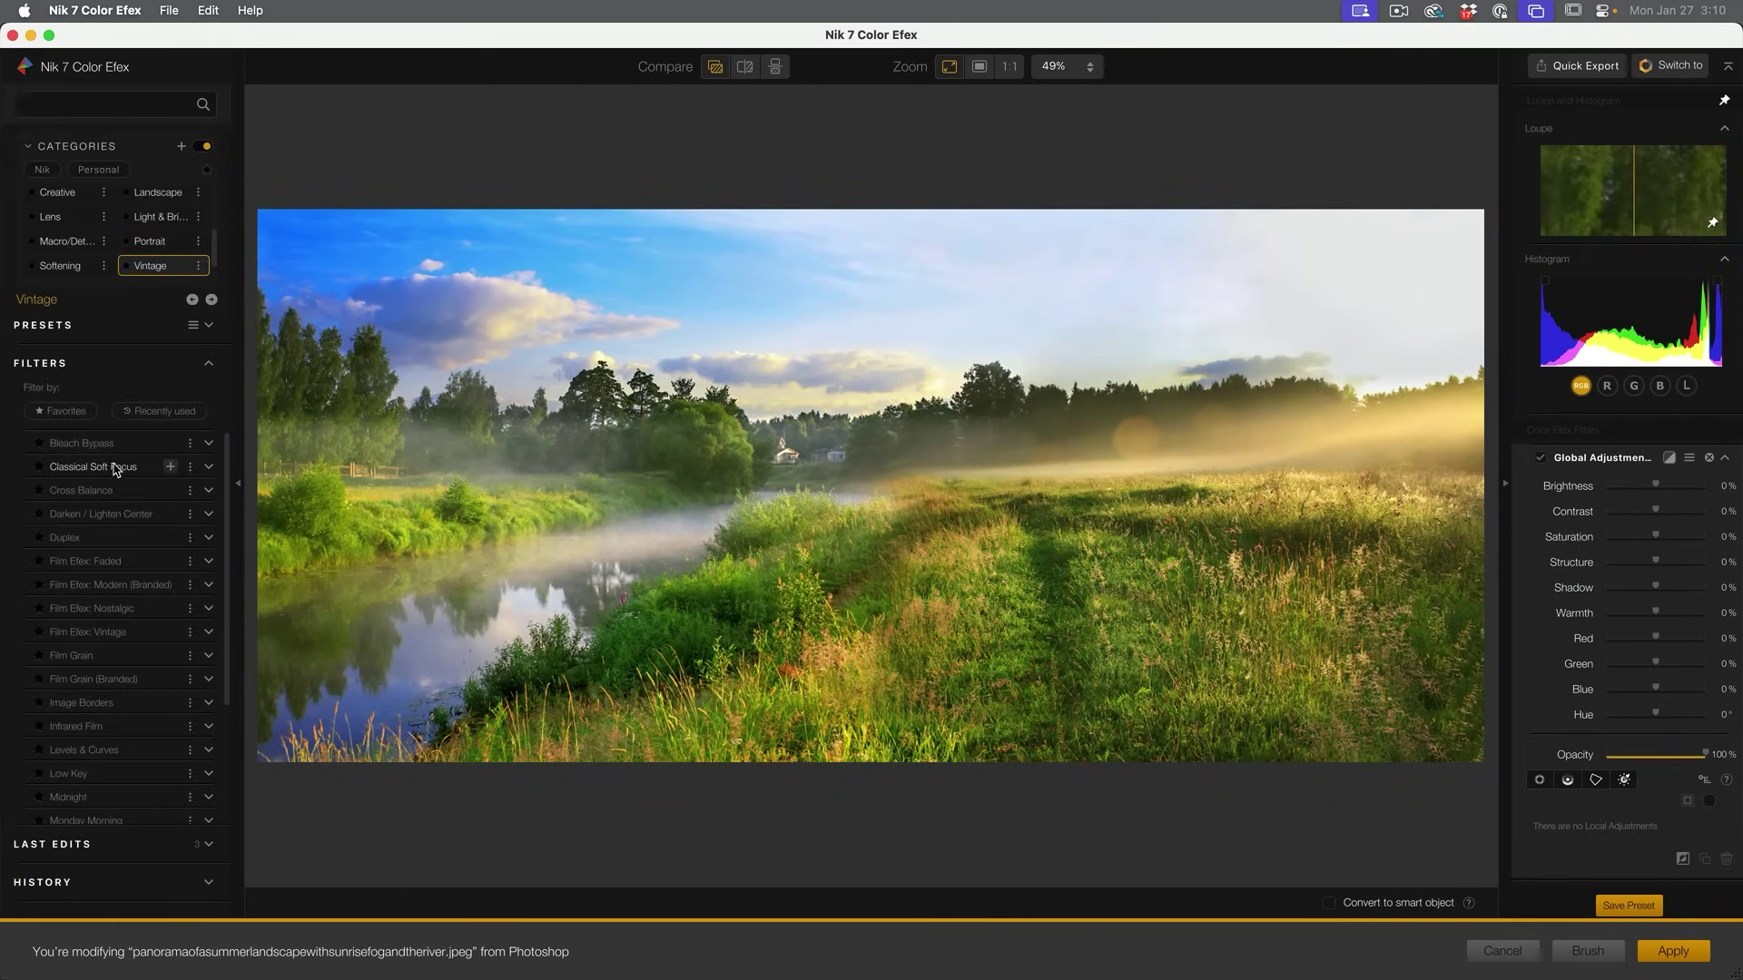
click(116, 467)
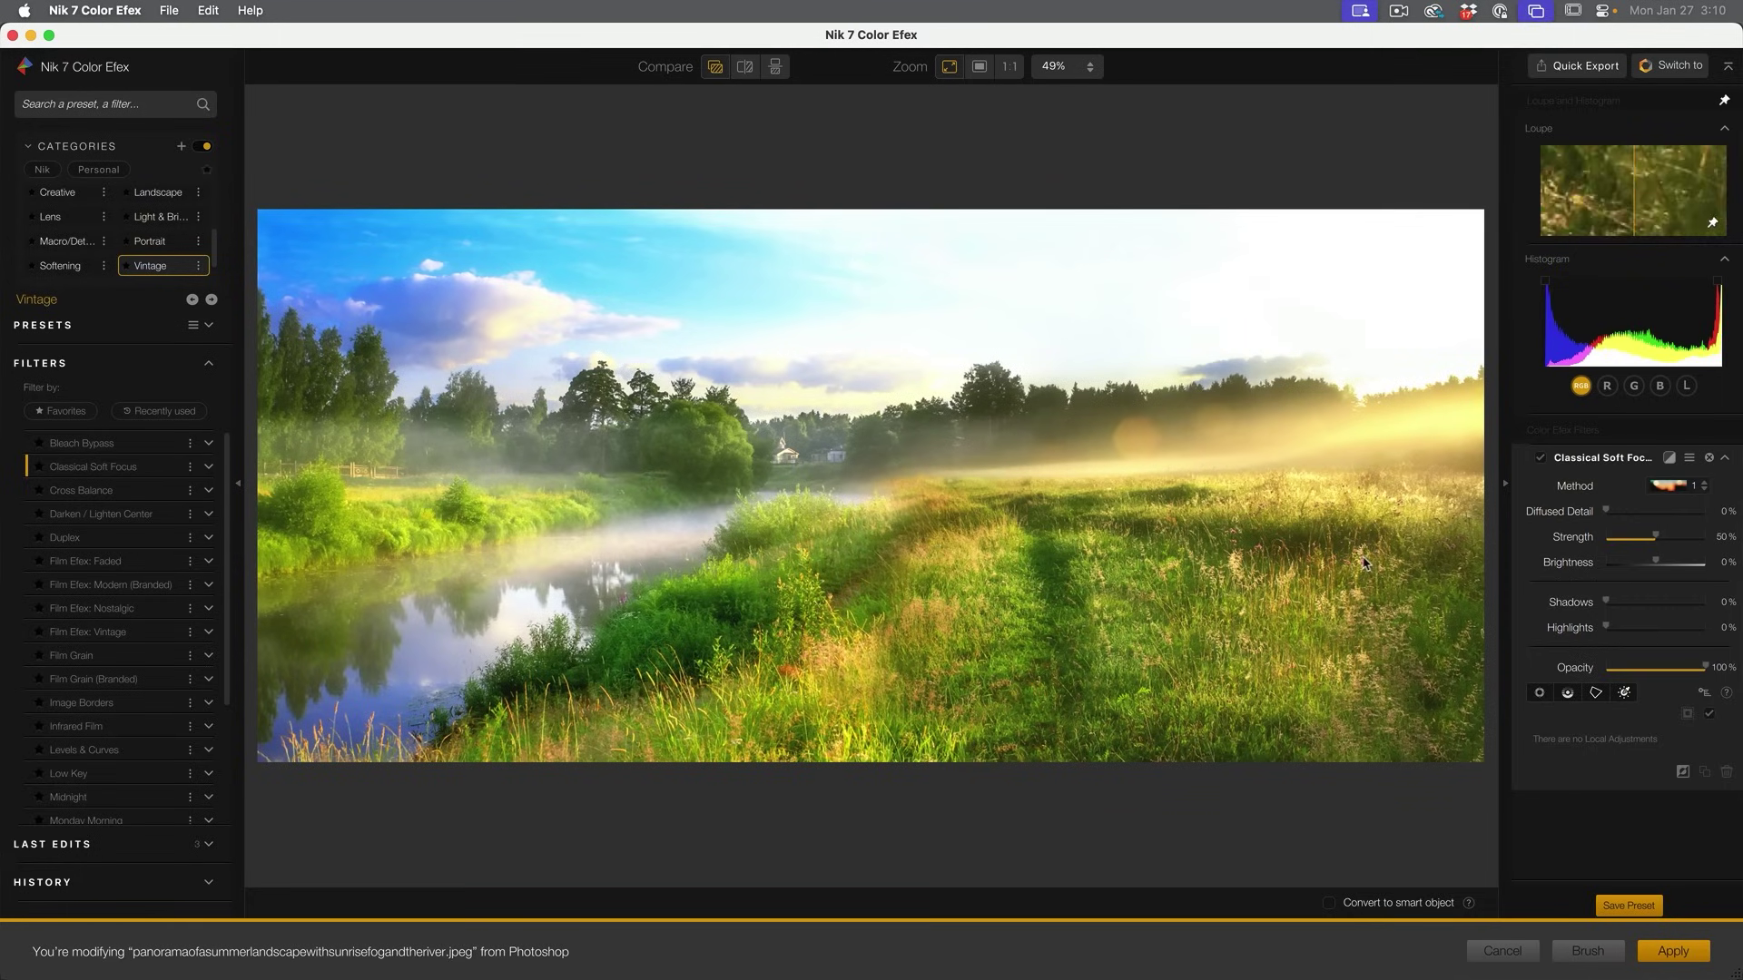
drag(1606, 510, 1636, 511)
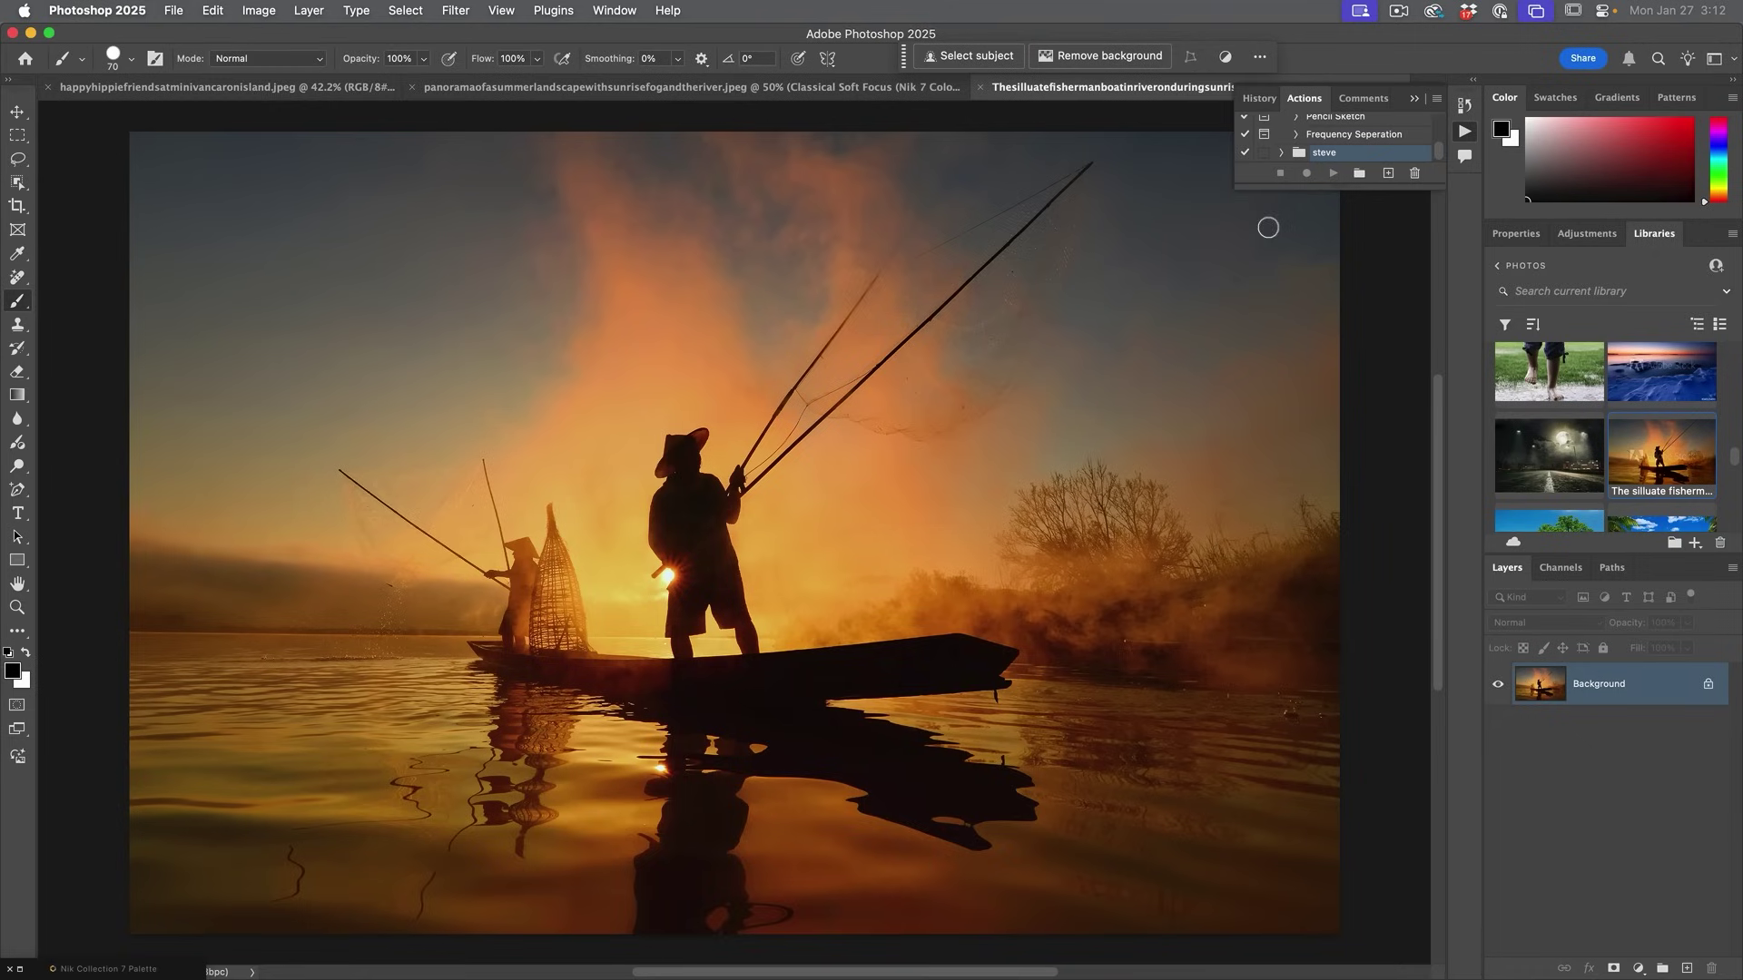
- Launch Color Efex on the fisherman photo and apply the Film Efex: Vintage filter
click(309, 10)
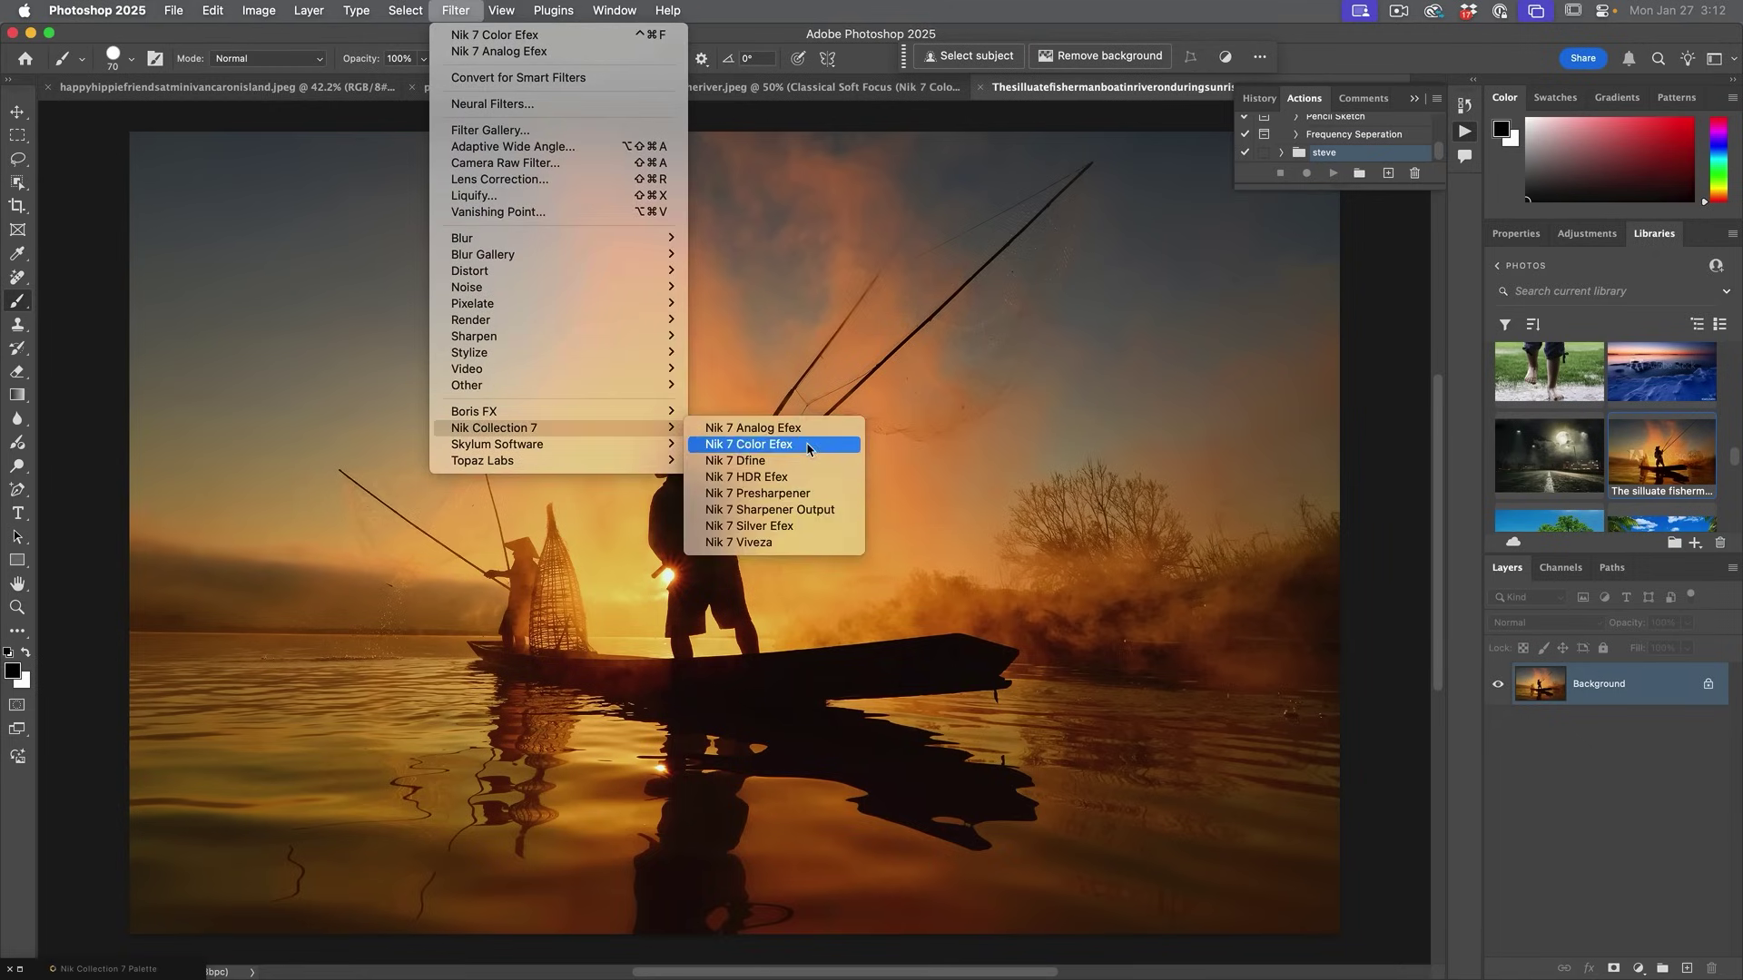
click(807, 442)
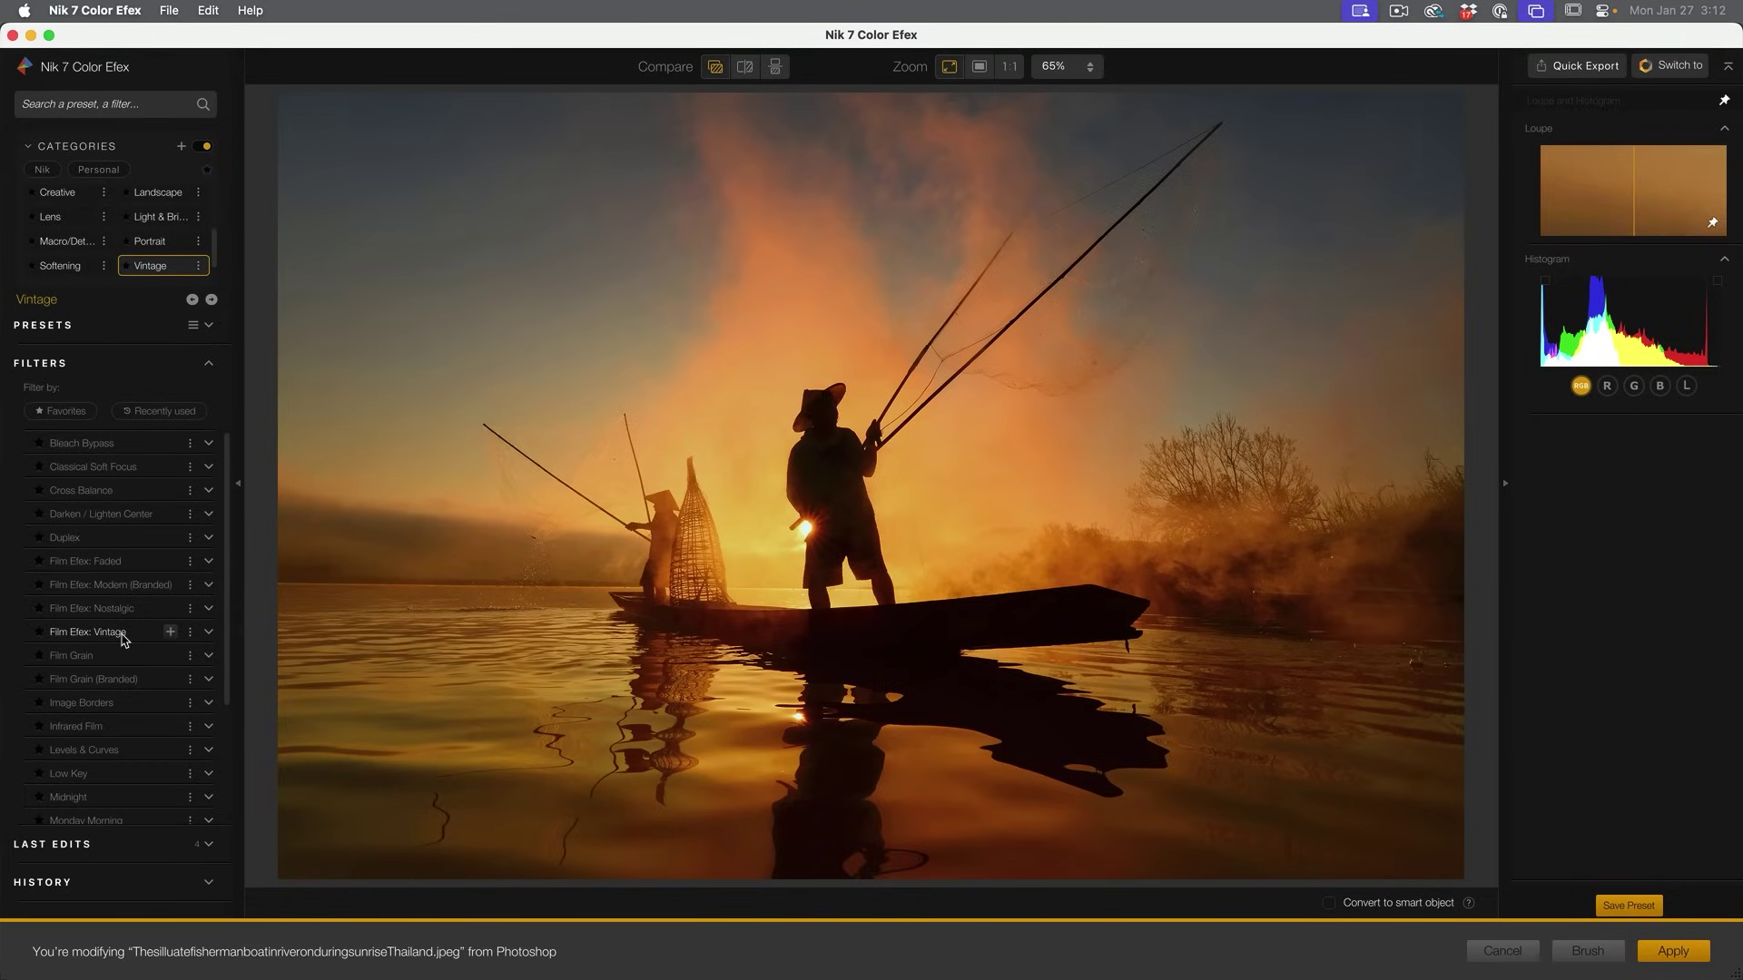
click(173, 640)
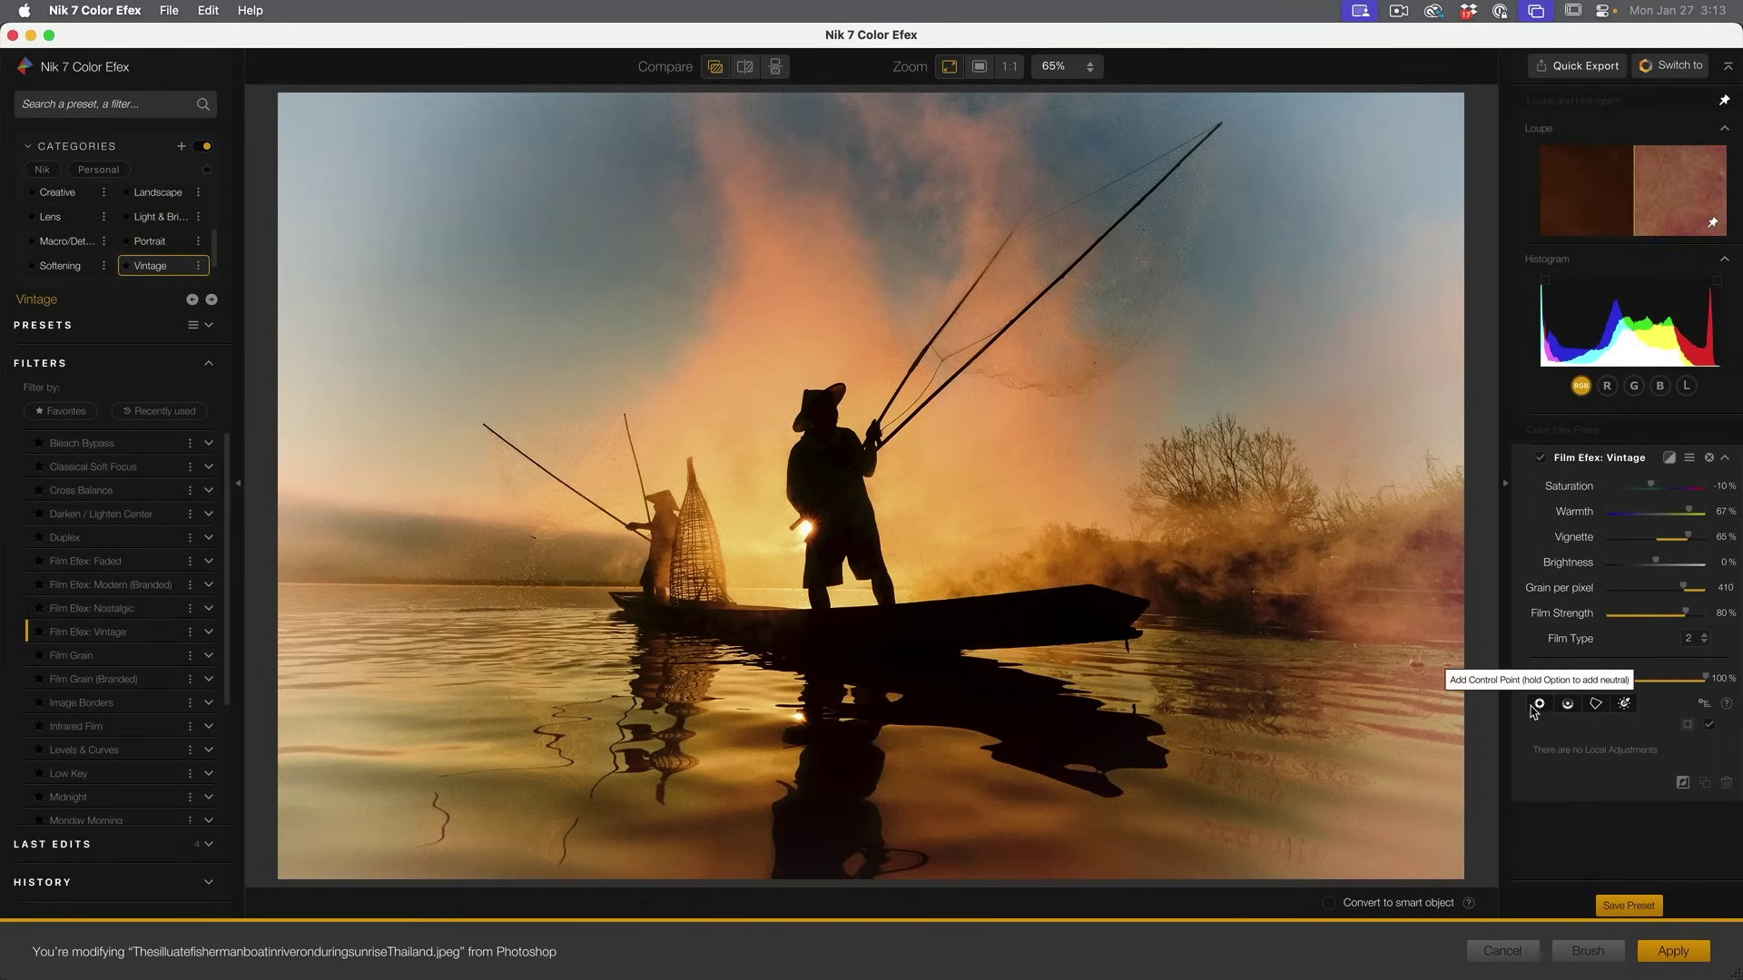
click(1541, 704)
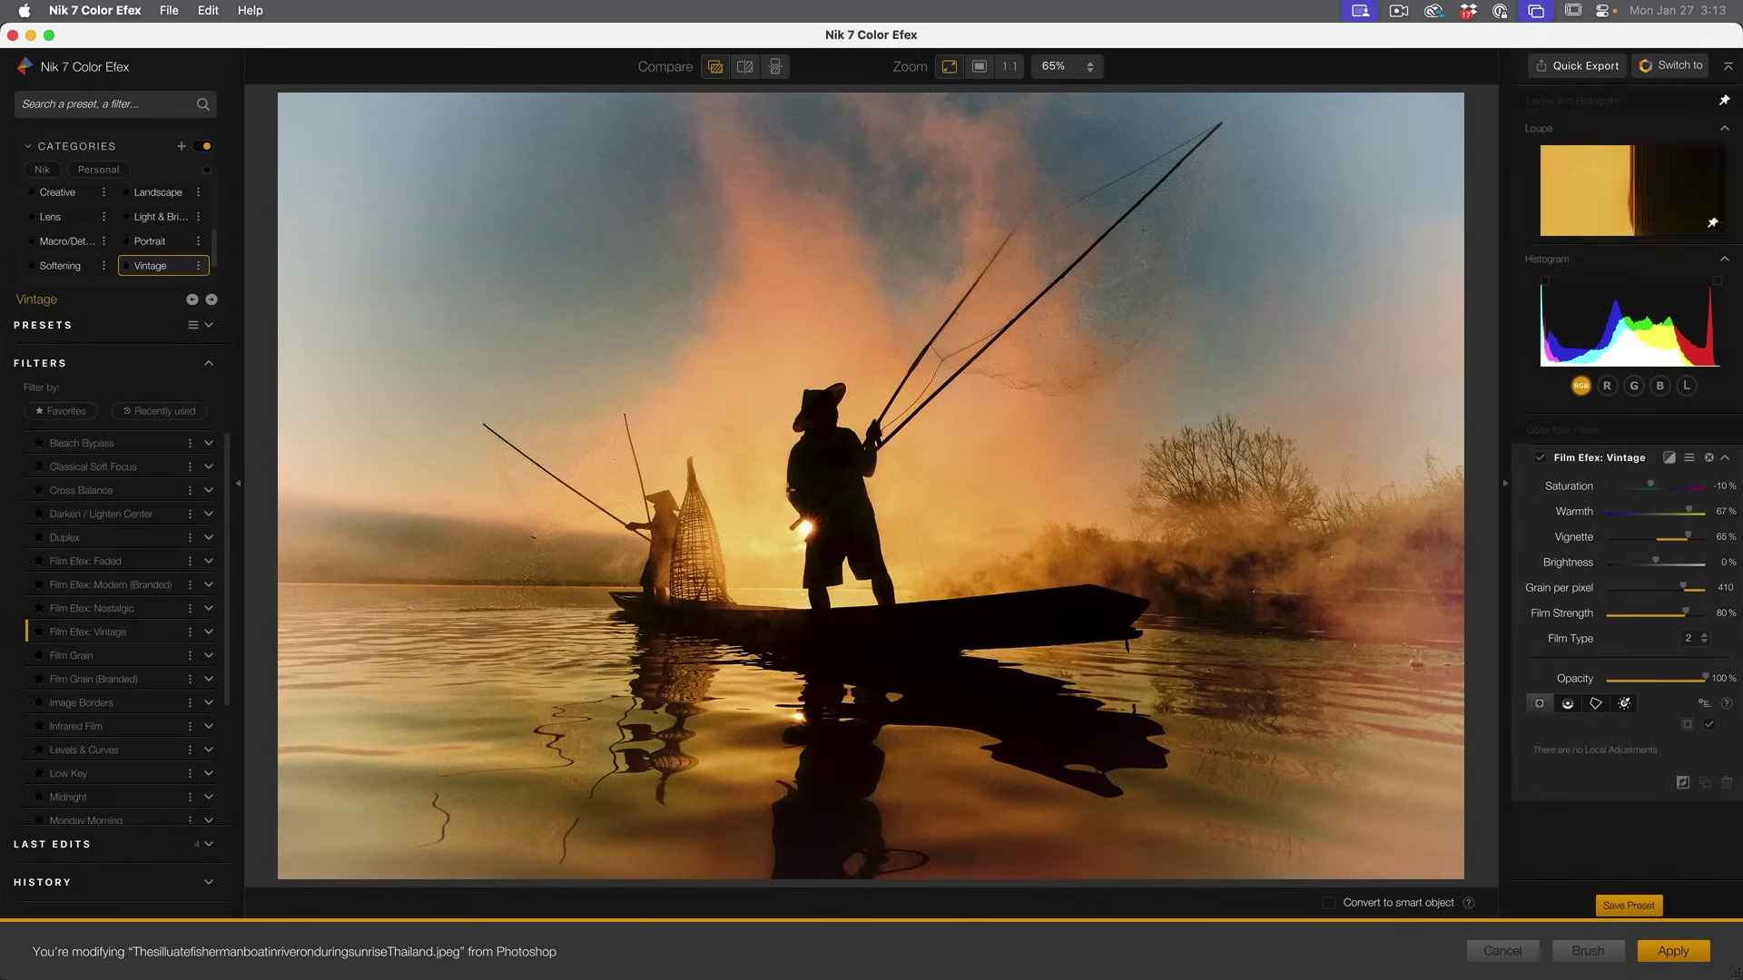
click(643, 488)
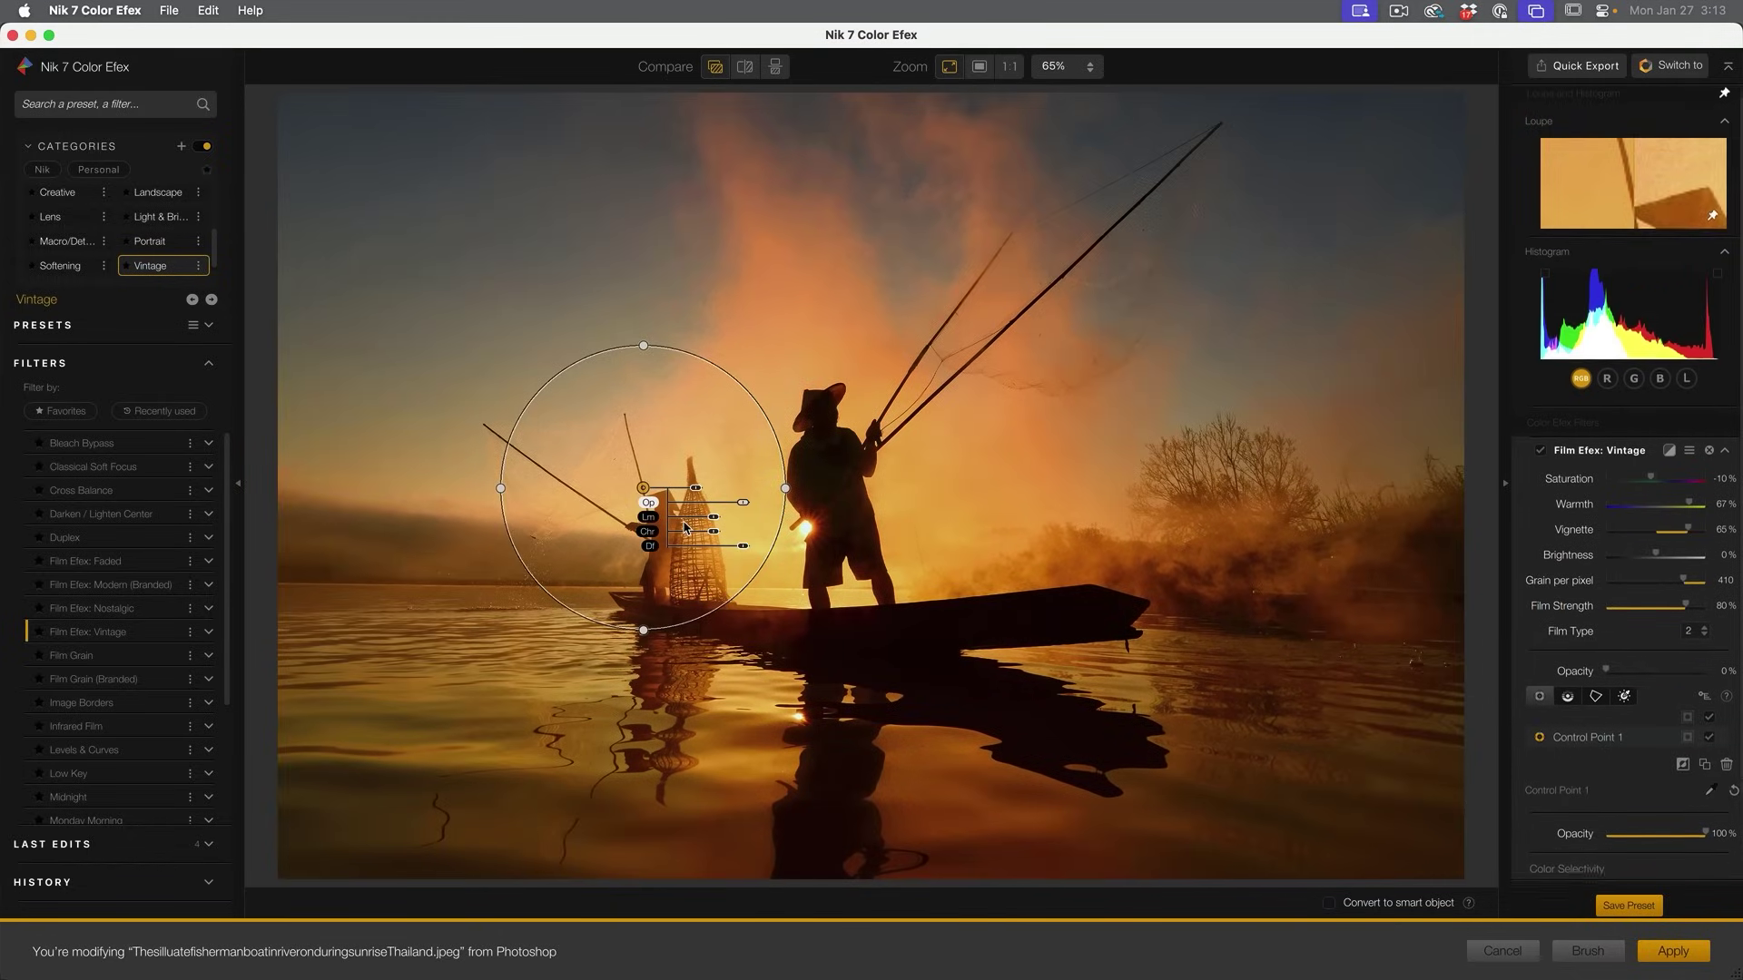
drag(712, 516, 730, 521)
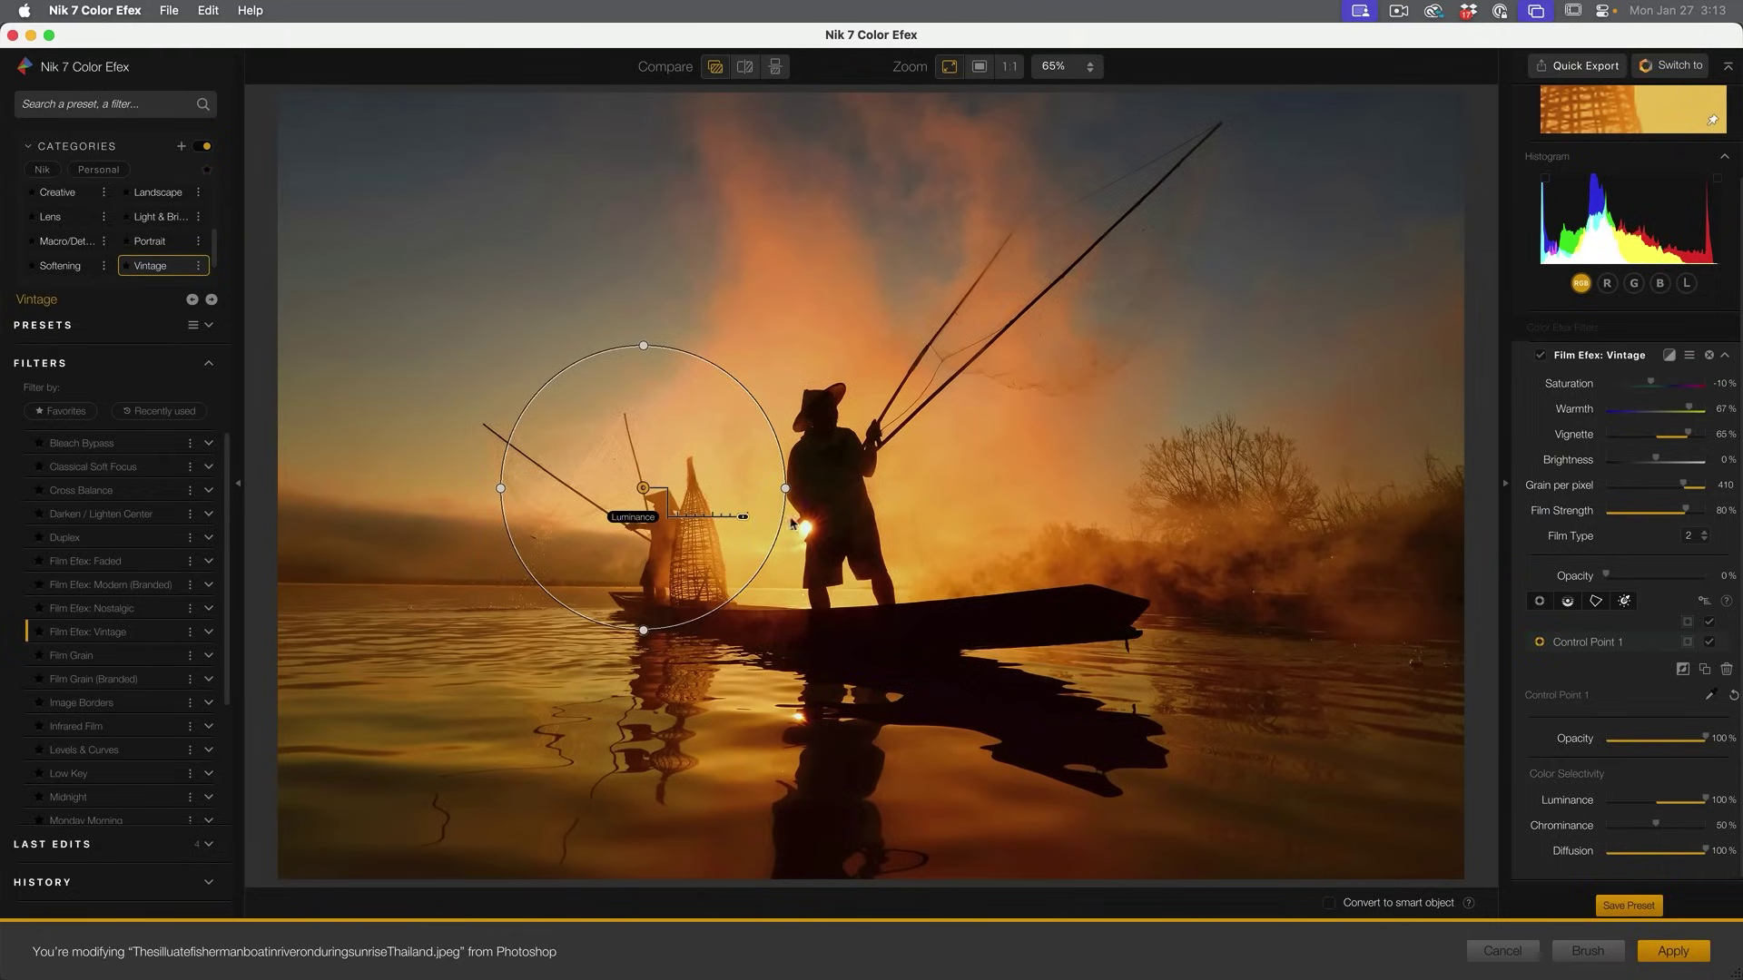
drag(792, 523, 722, 519)
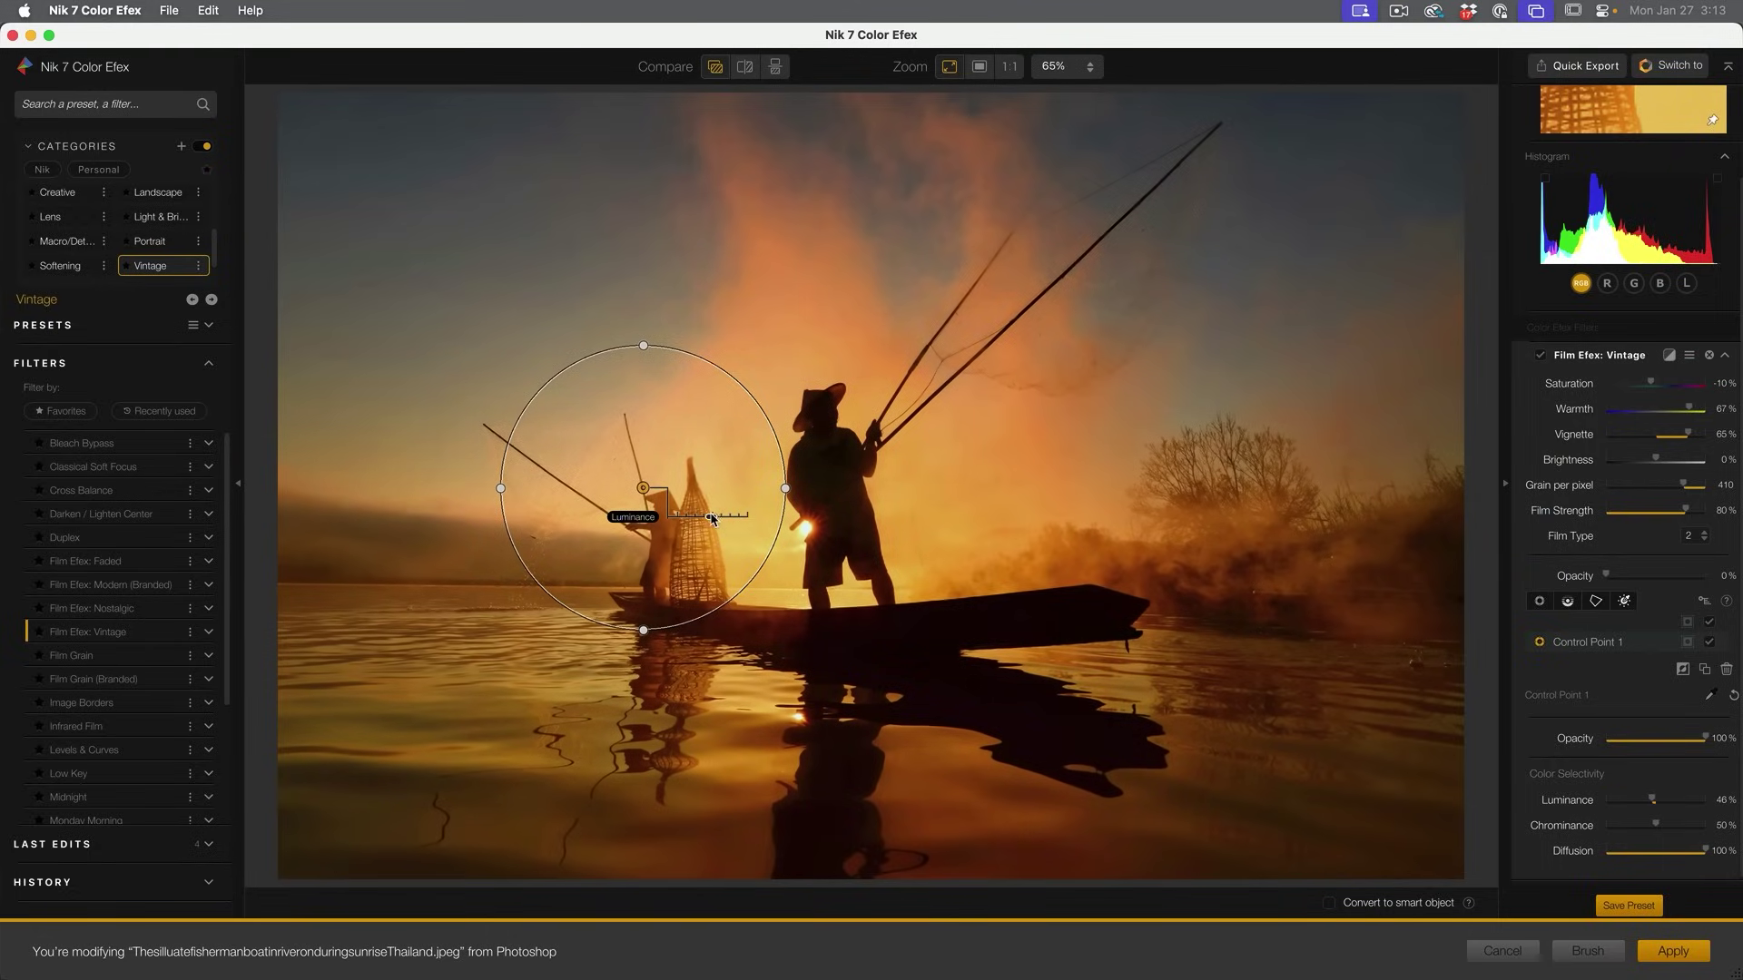
drag(643, 346, 656, 409)
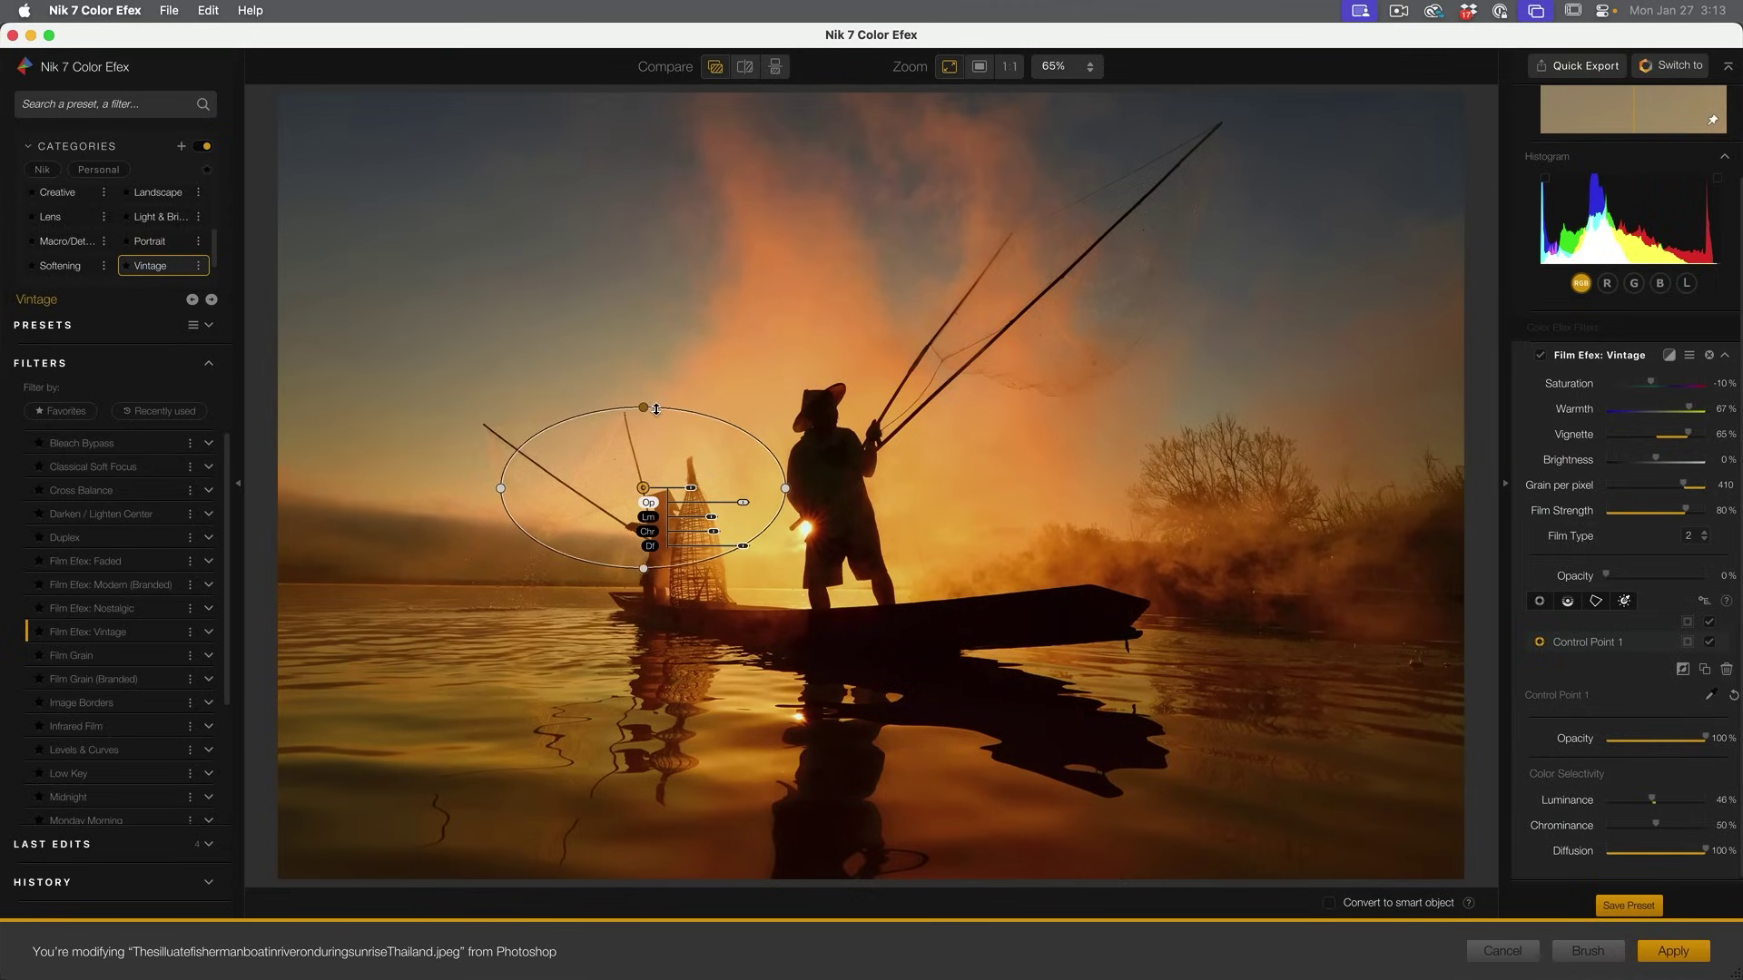
drag(644, 488, 661, 527)
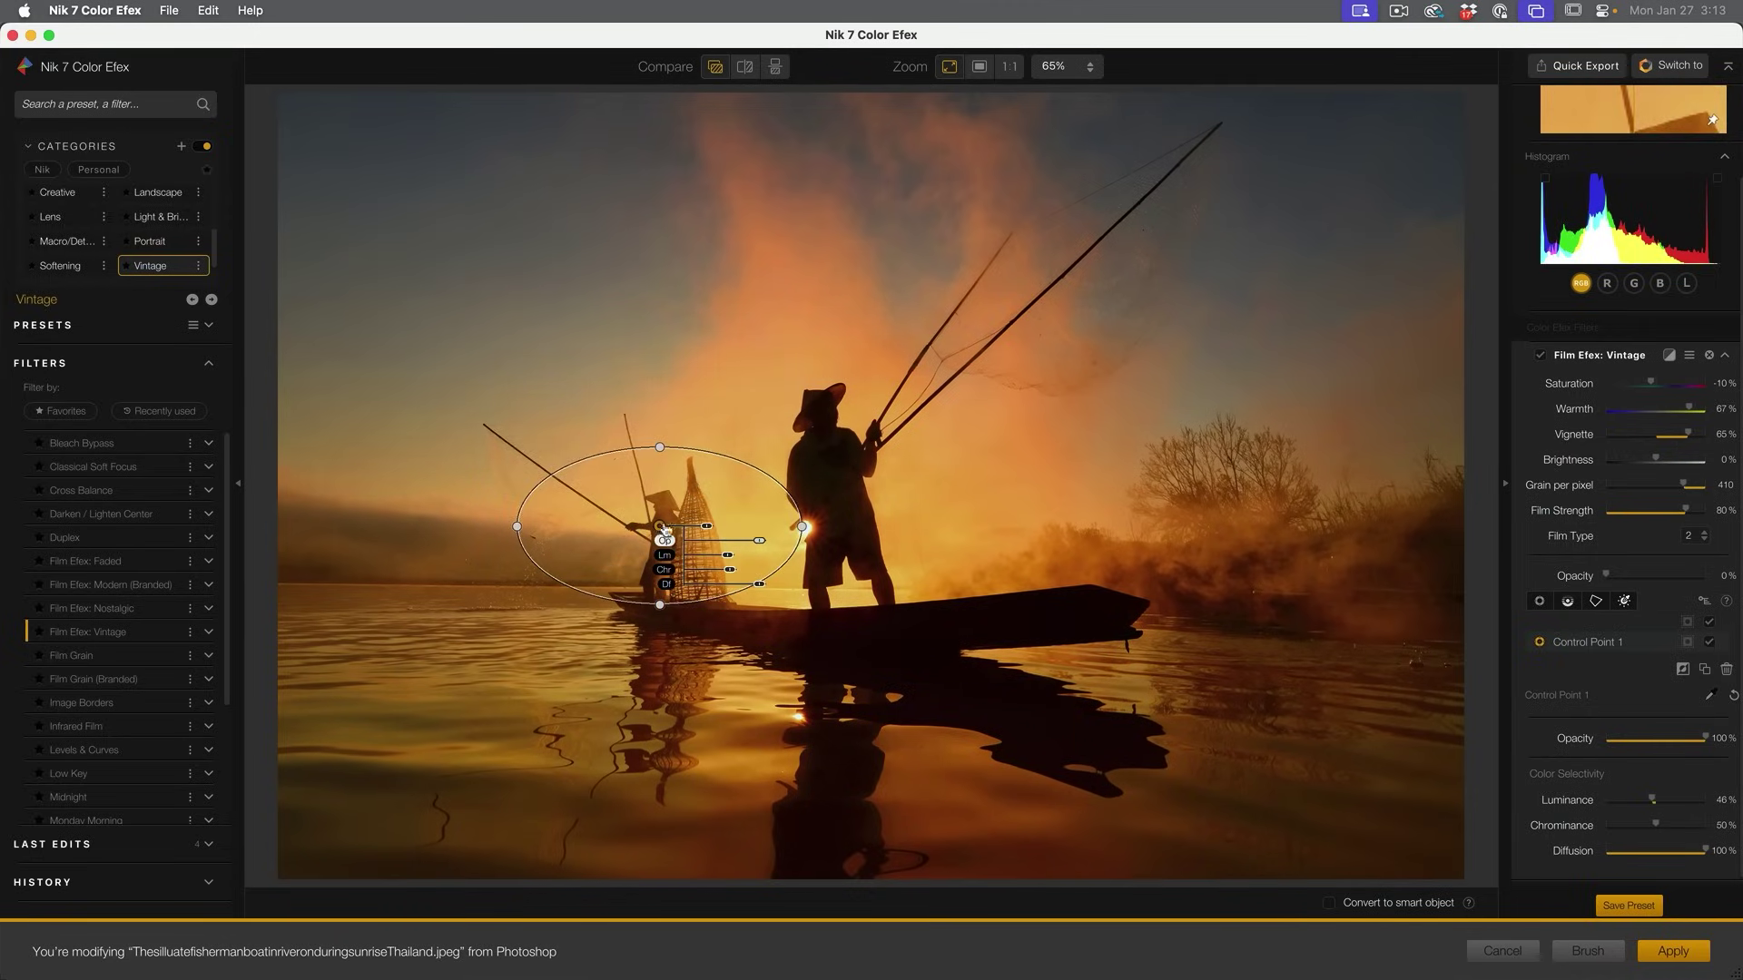
drag(804, 525, 656, 534)
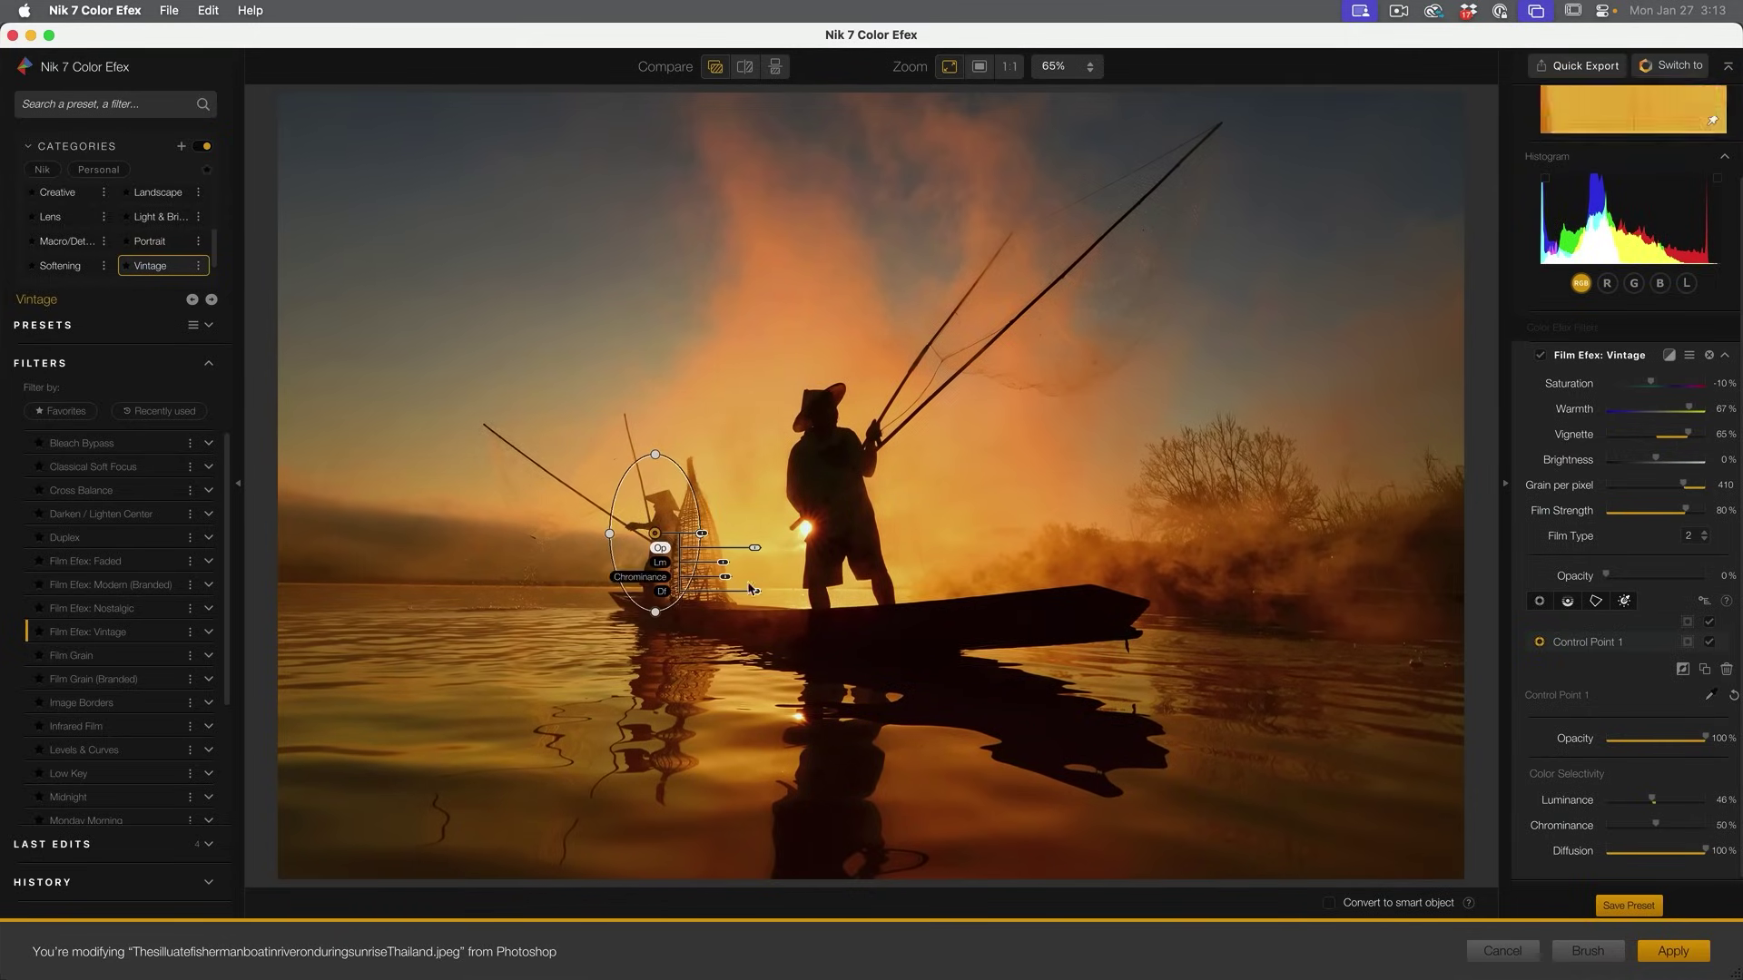
click(718, 75)
click(718, 75)
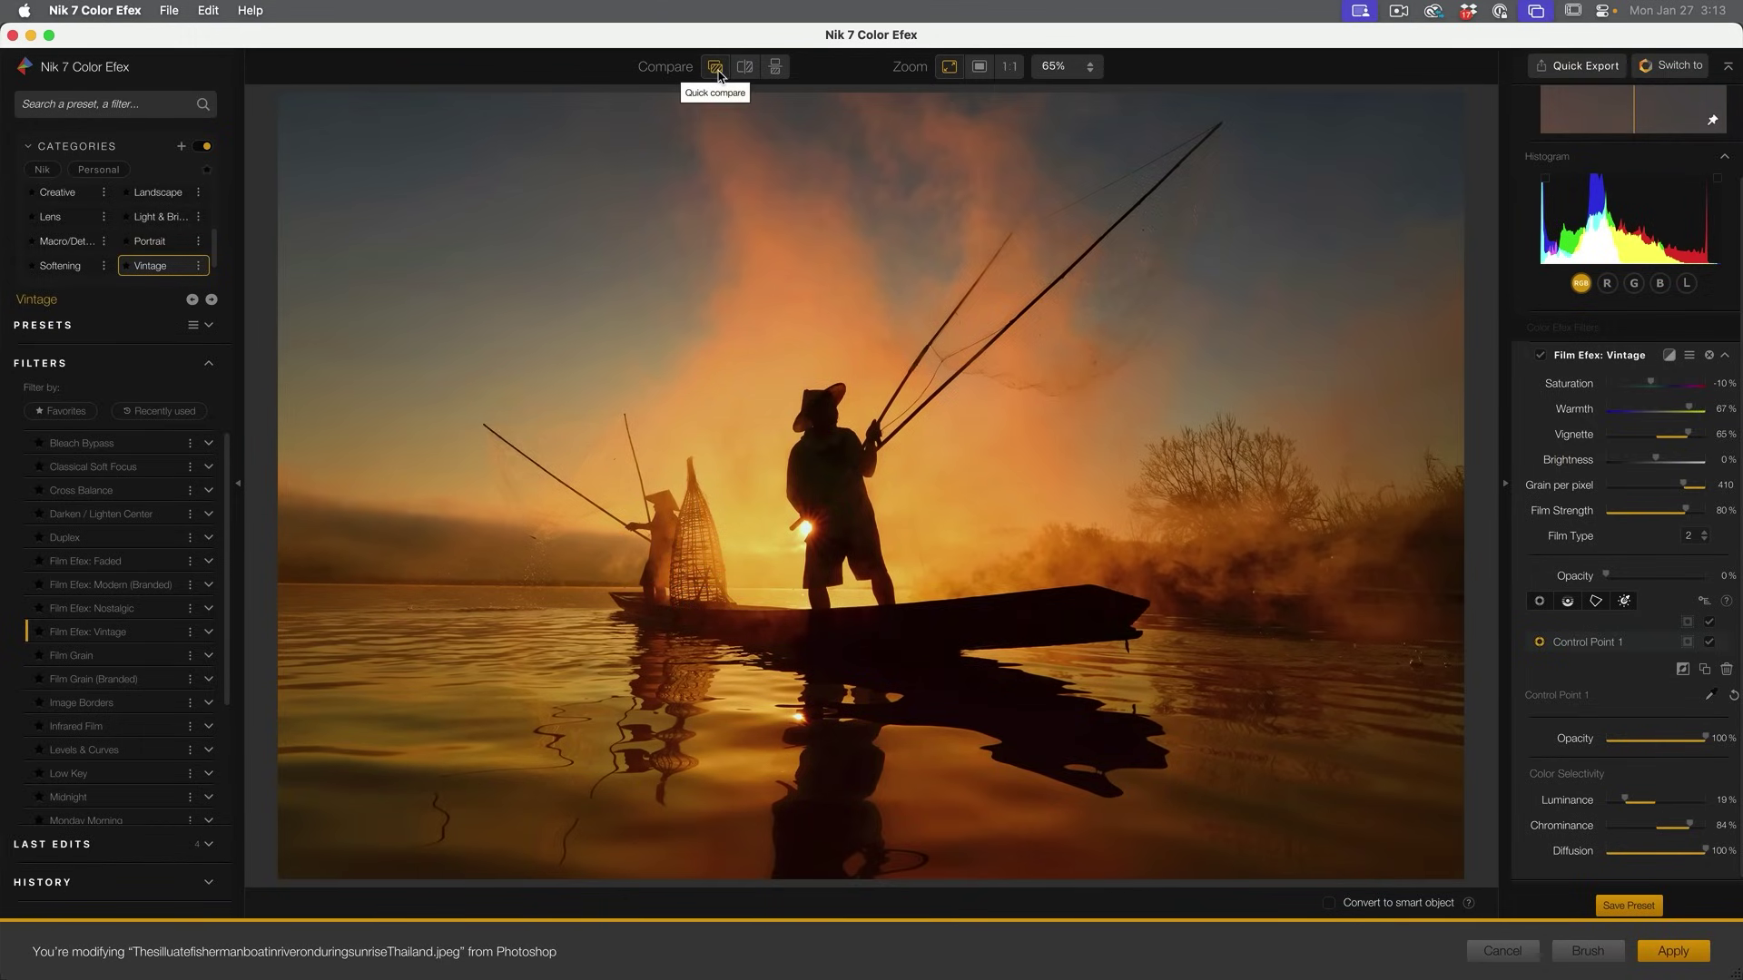
click(718, 75)
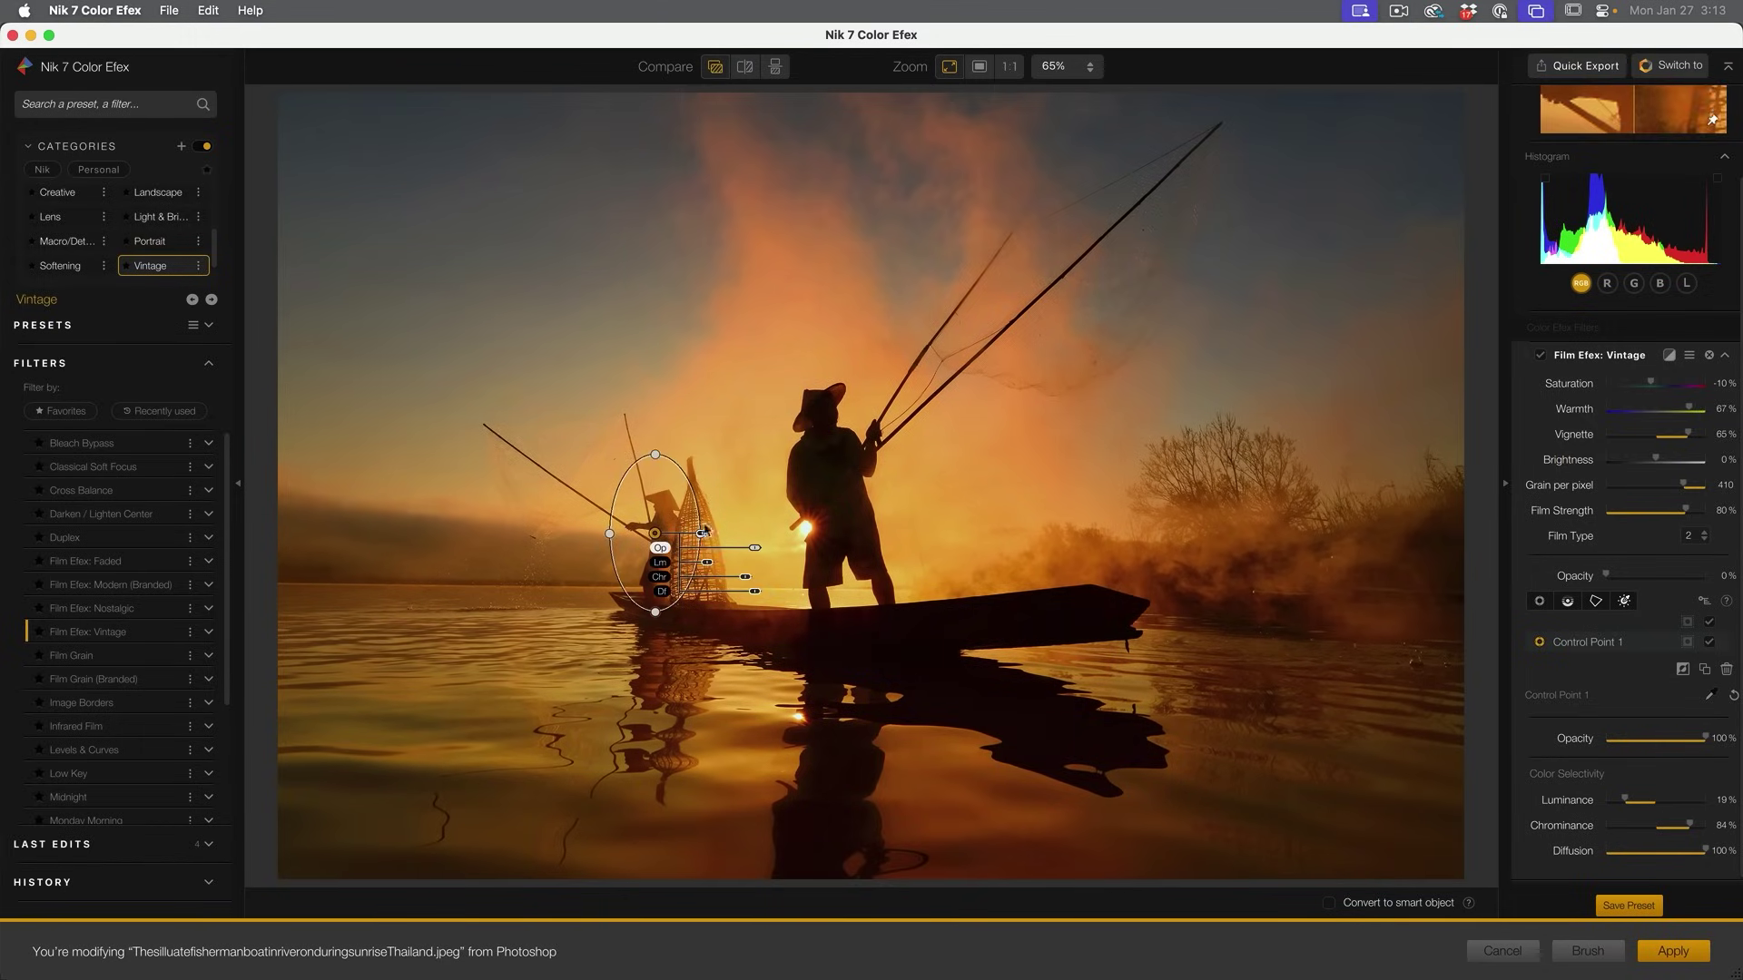
click(1684, 669)
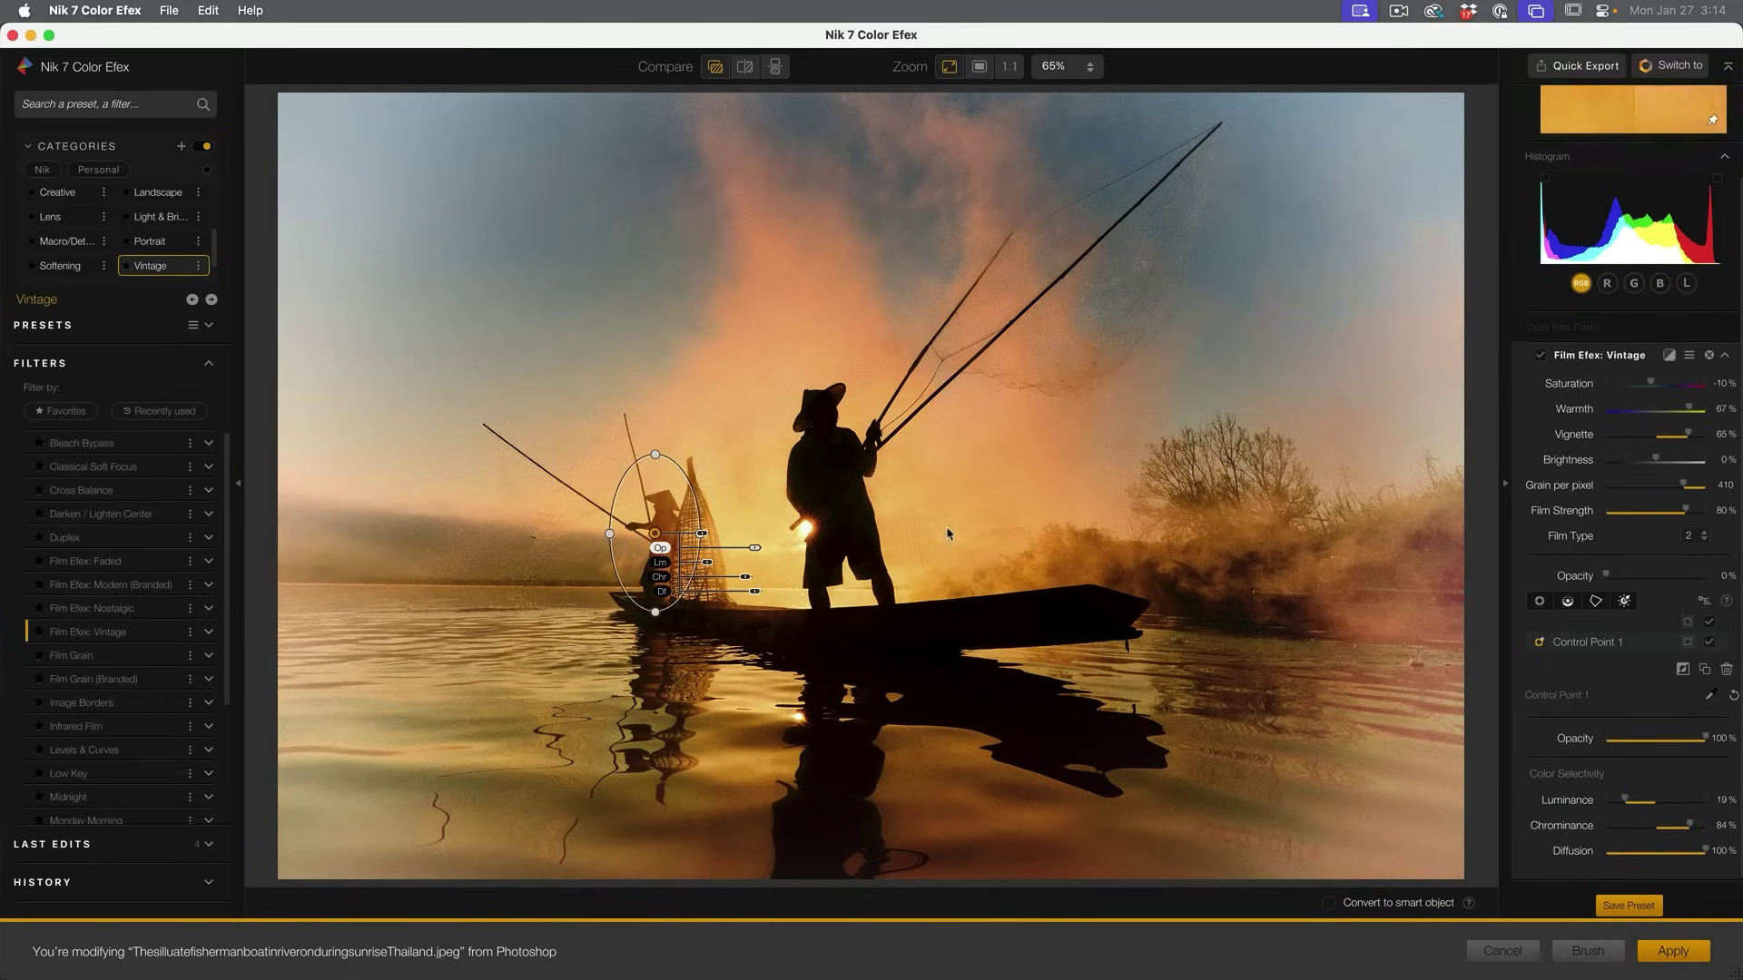
key(Delete)
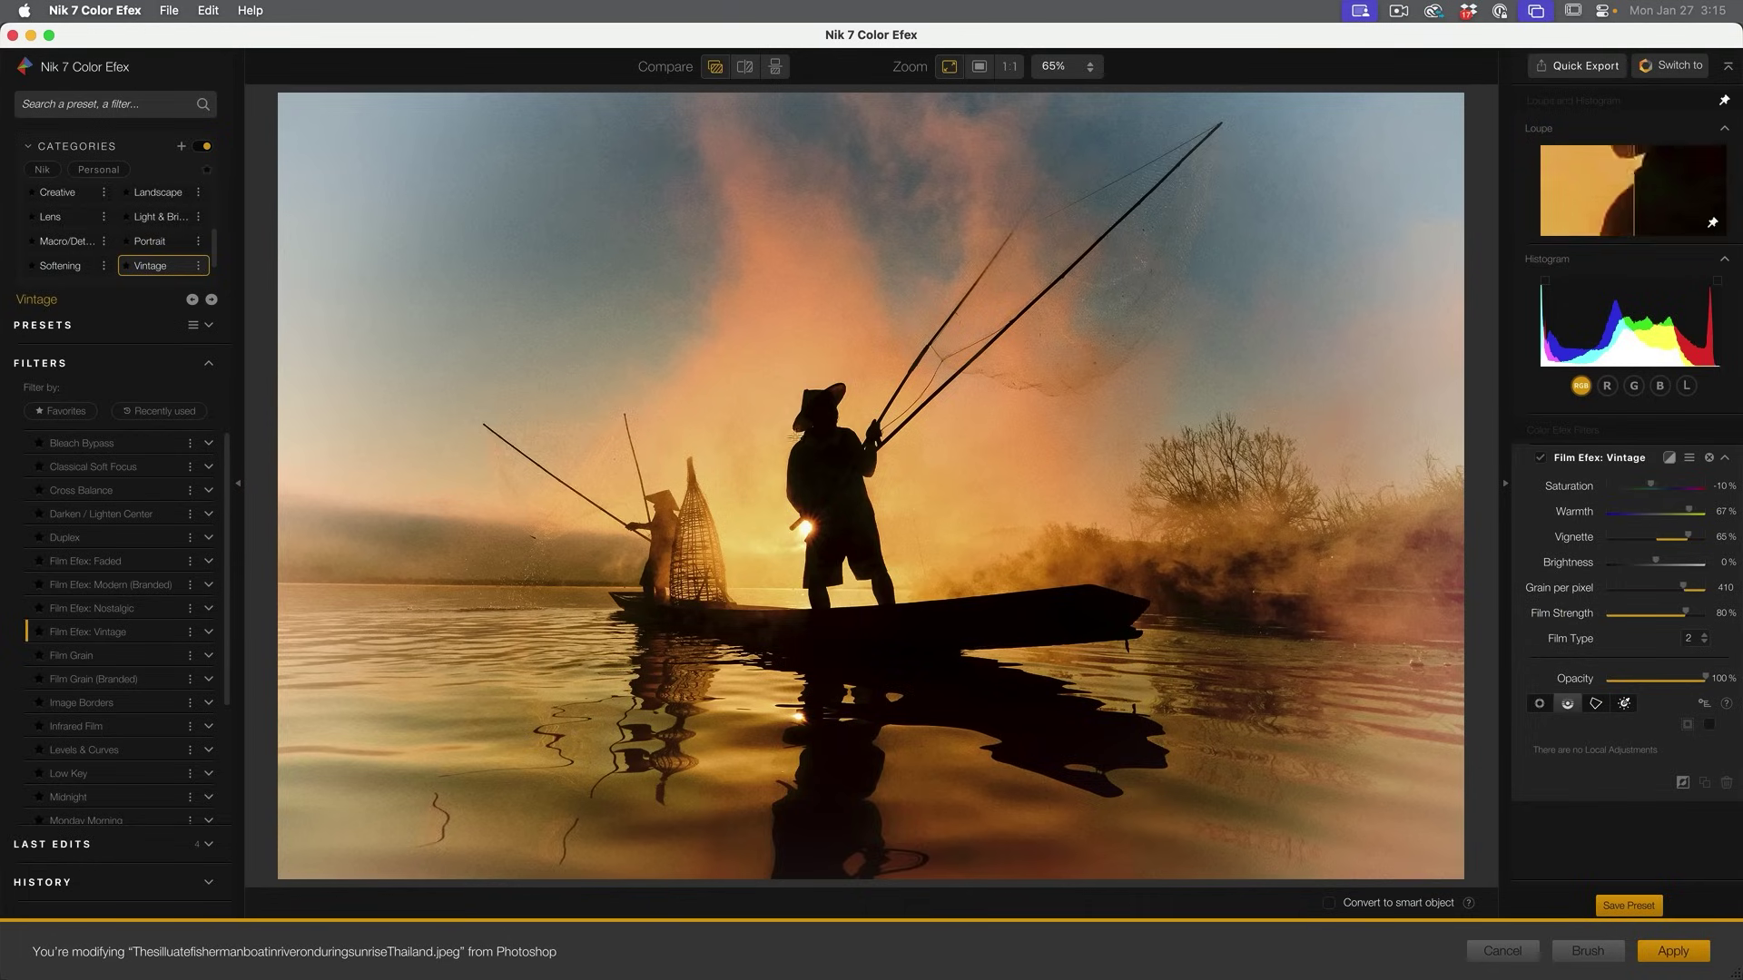
mouse_move(780, 379)
mouse_down()
mouse_move(790, 579)
mouse_move(780, 486)
mouse_up()
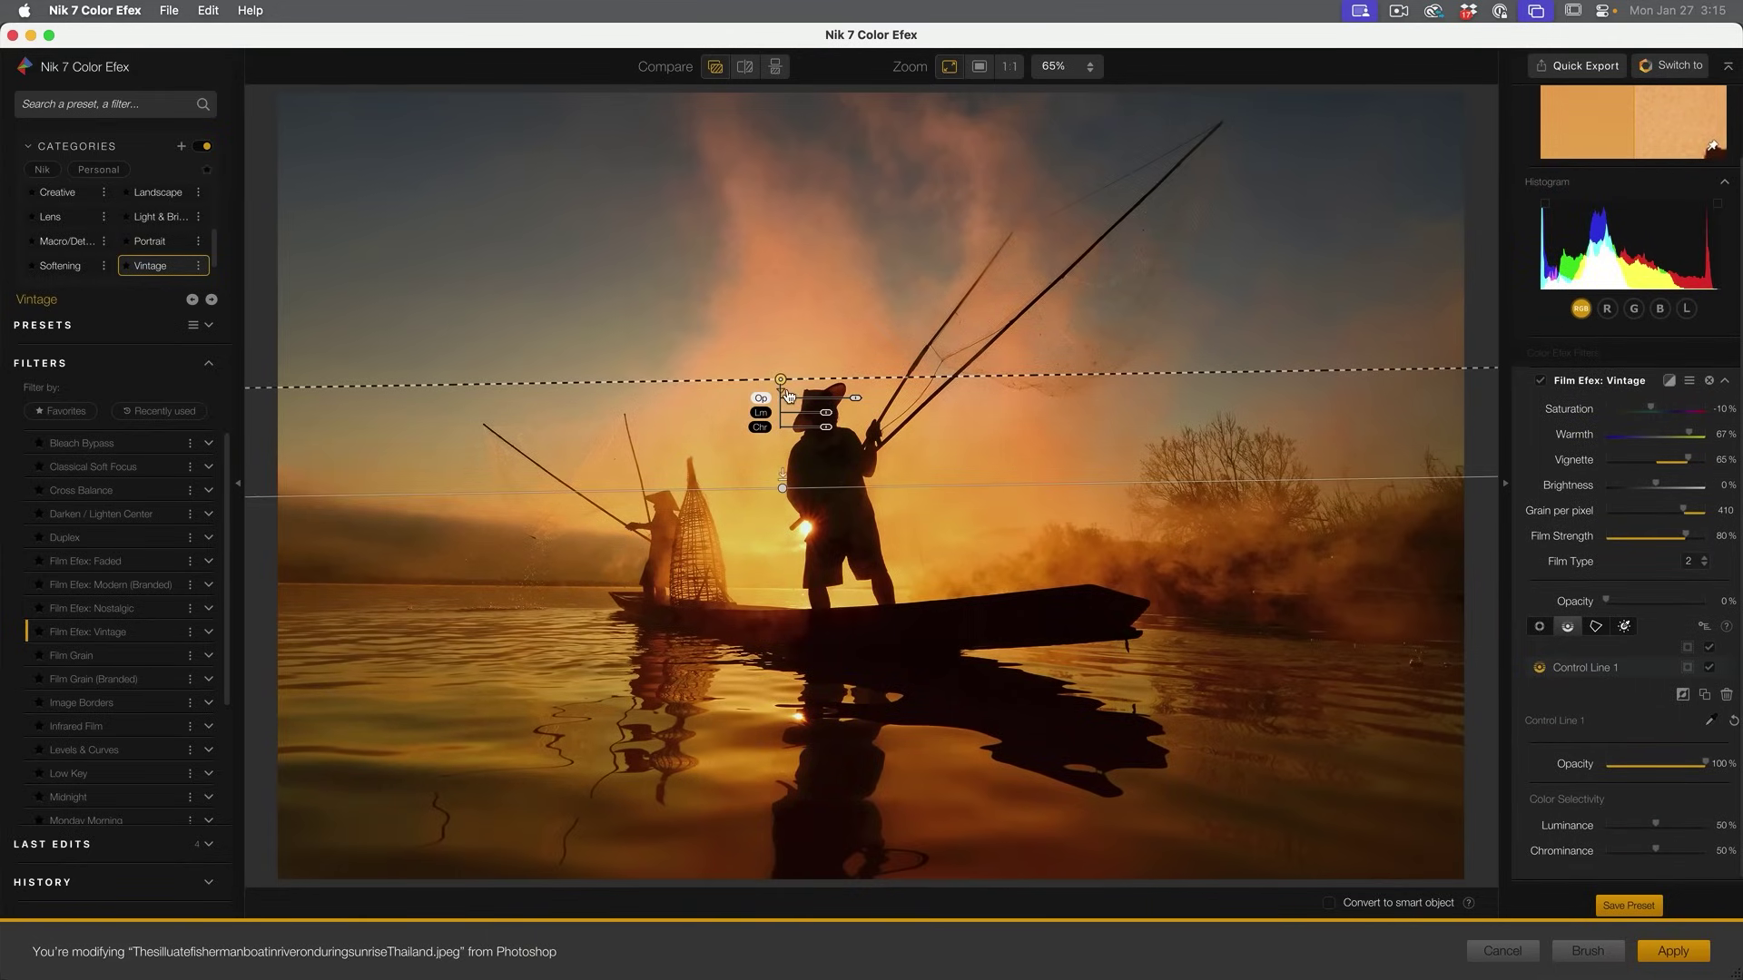
drag(783, 382, 821, 231)
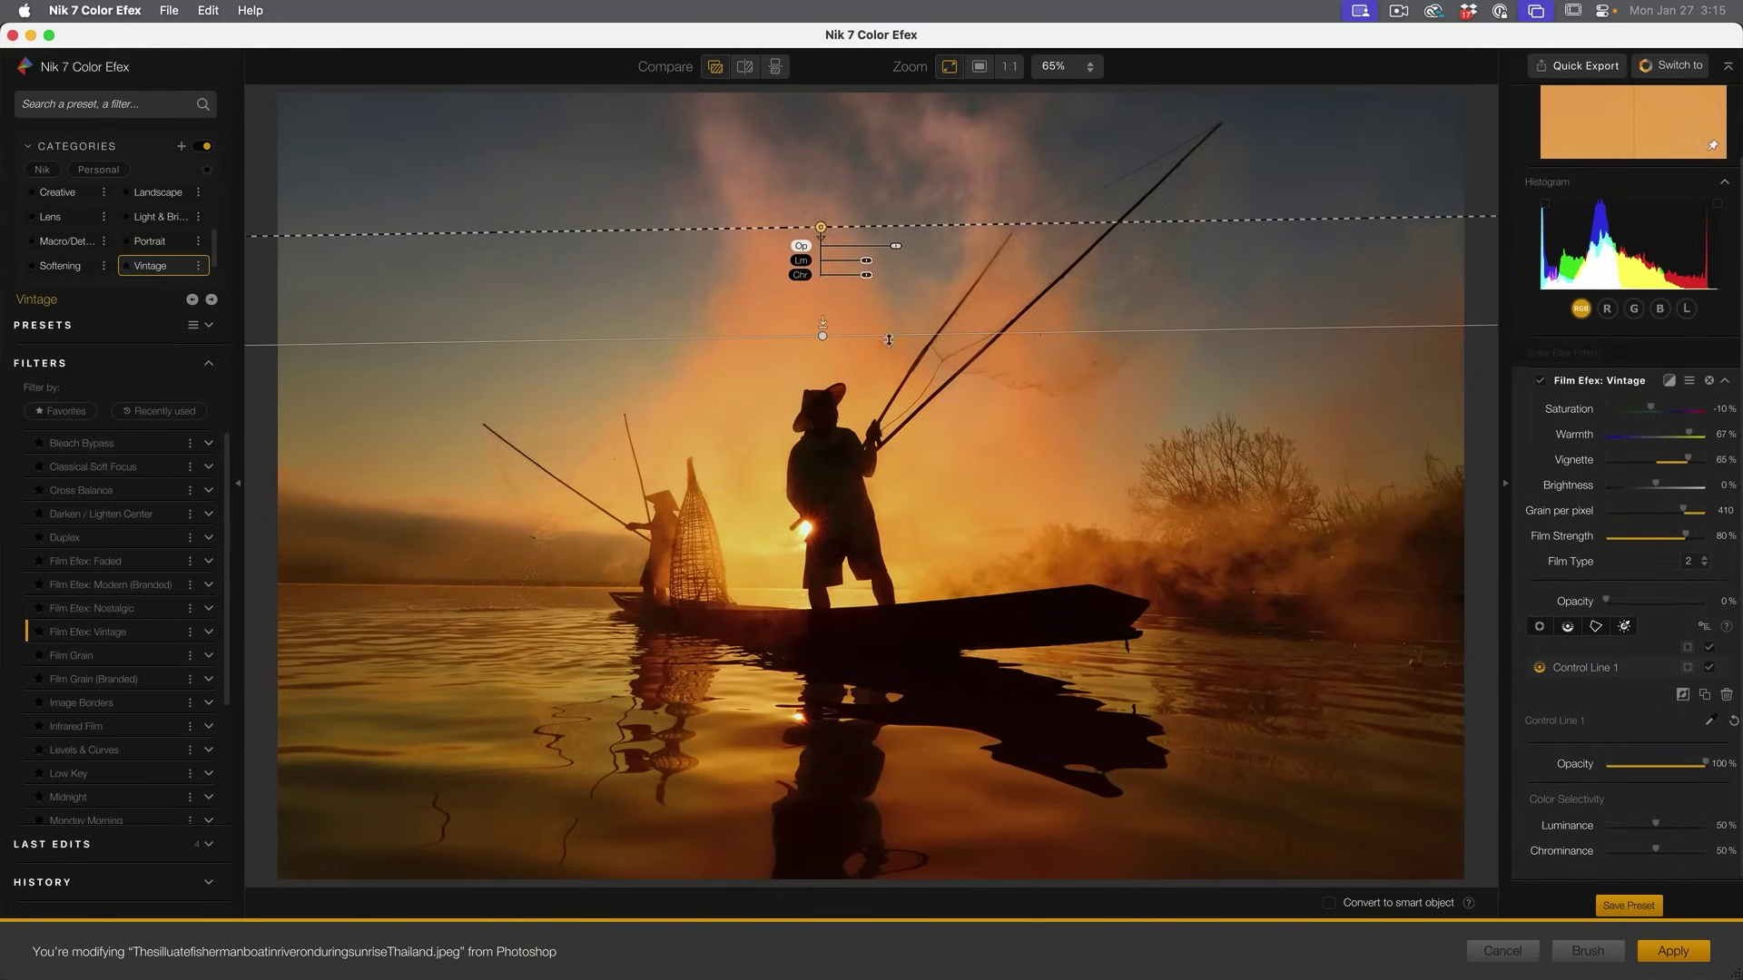
drag(822, 340, 820, 363)
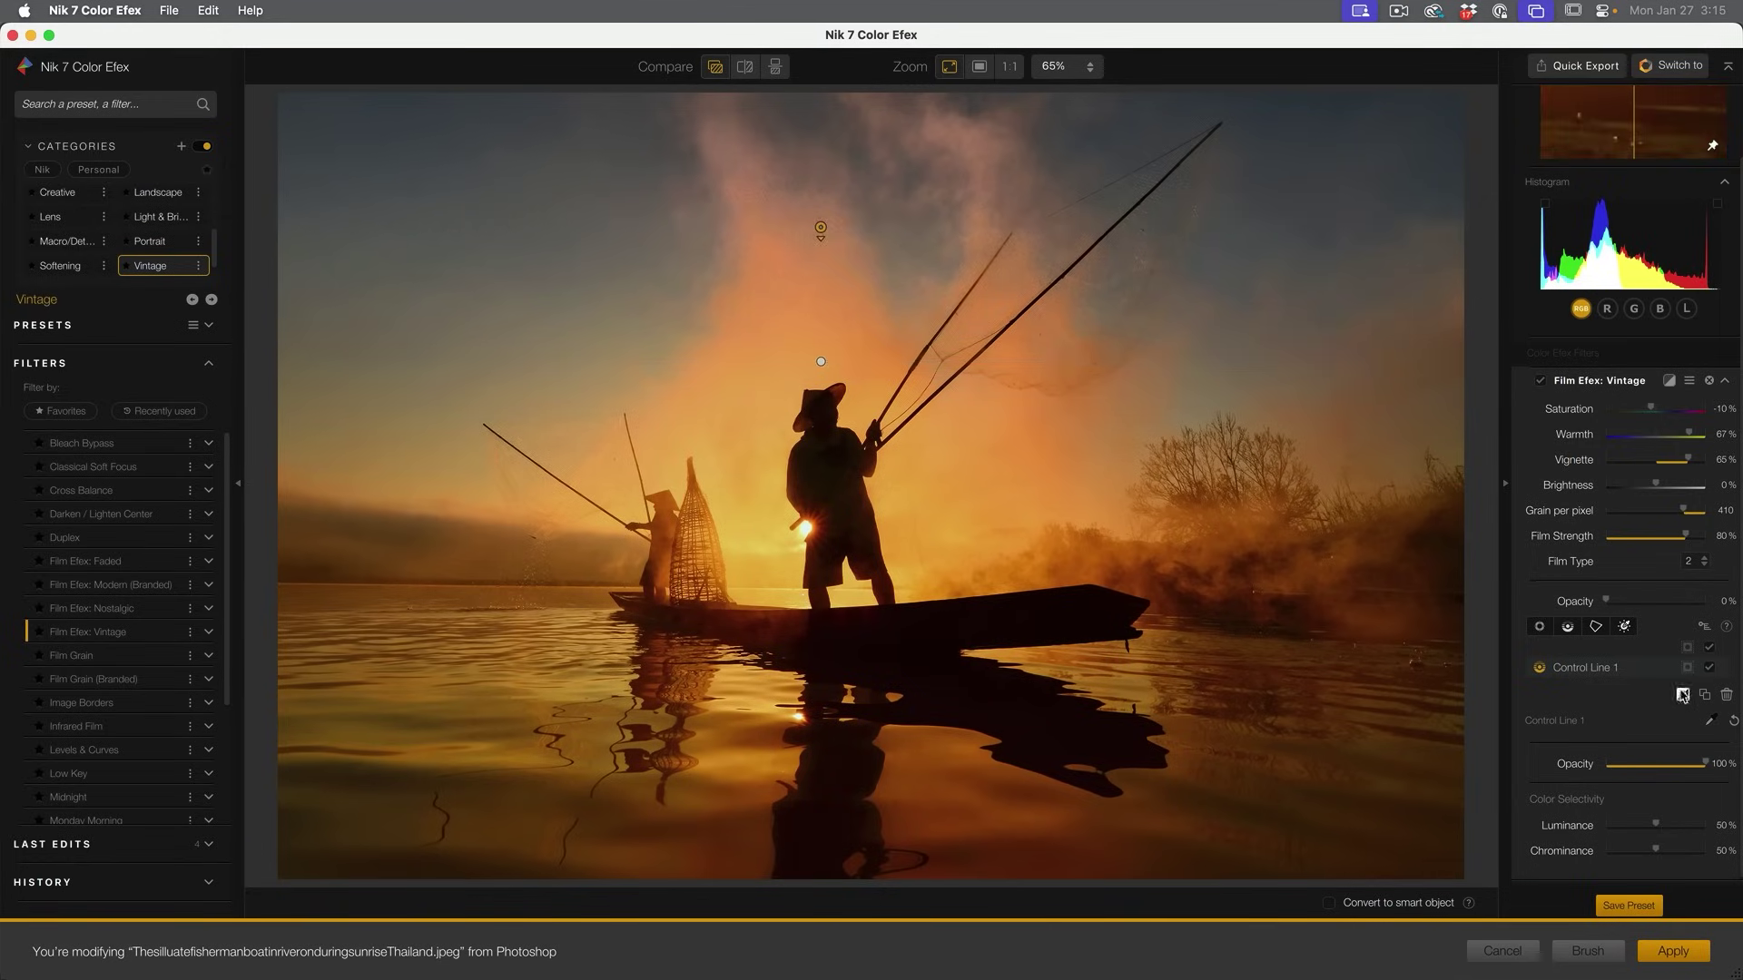
drag(820, 360, 844, 703)
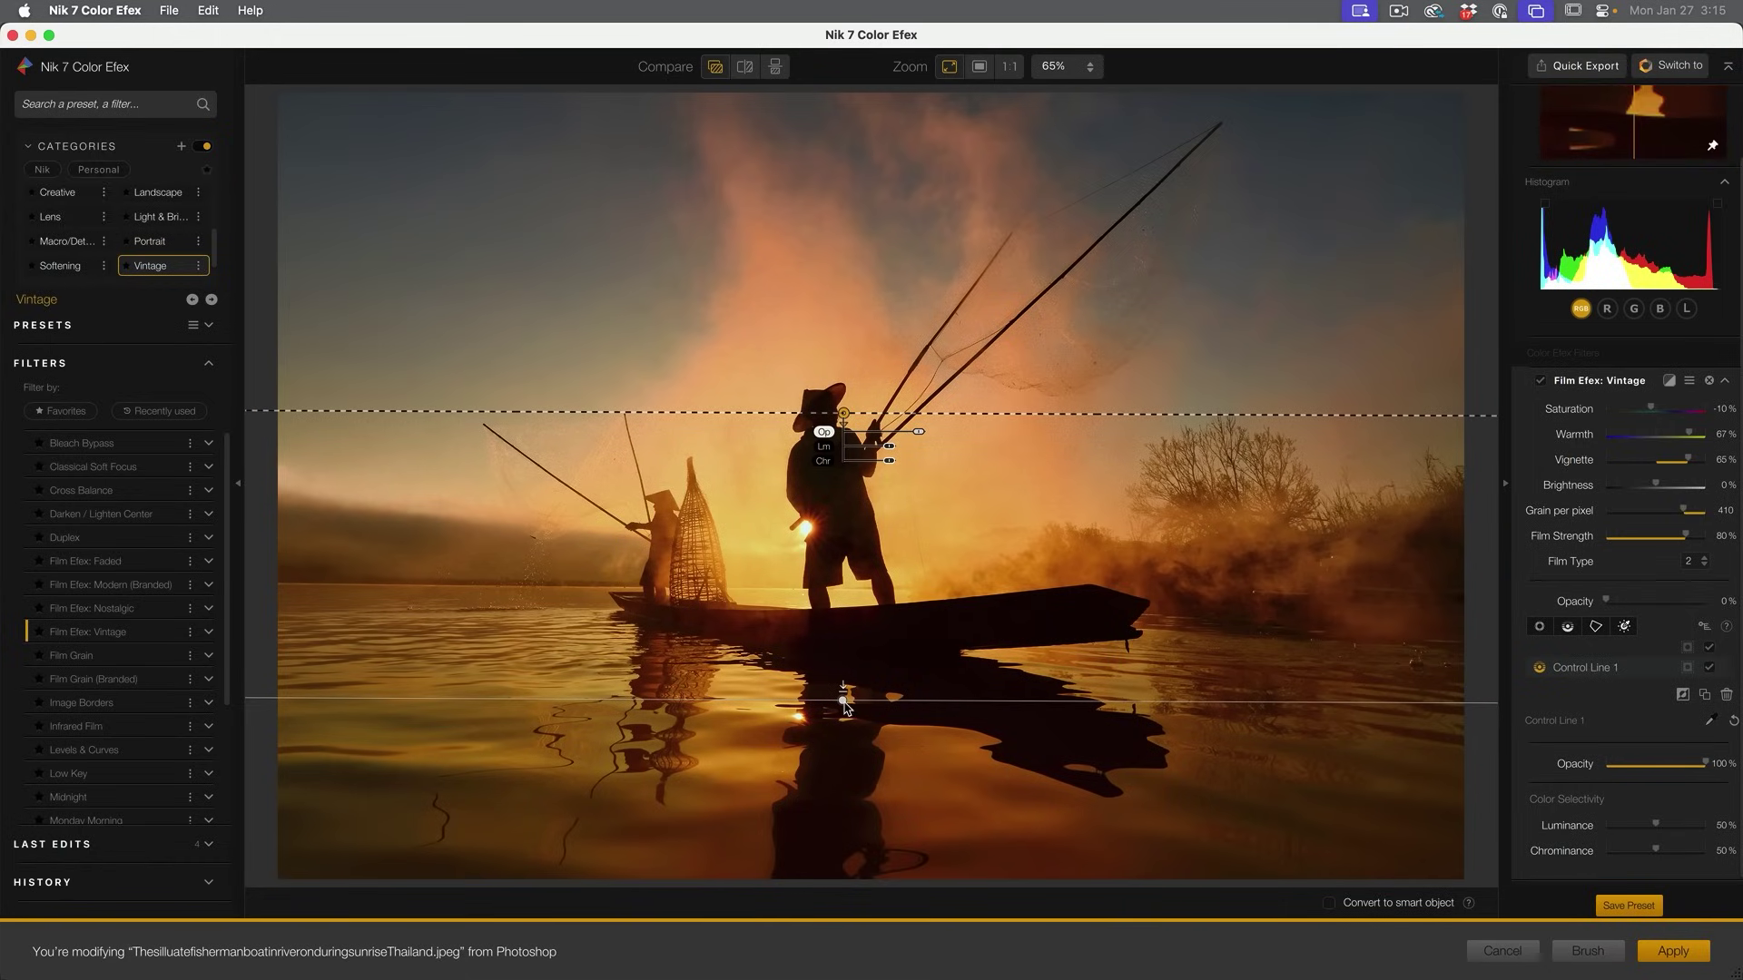
mouse_move(846, 705)
mouse_down()
mouse_move(718, 668)
mouse_move(855, 705)
mouse_move(847, 543)
mouse_move(842, 575)
mouse_up()
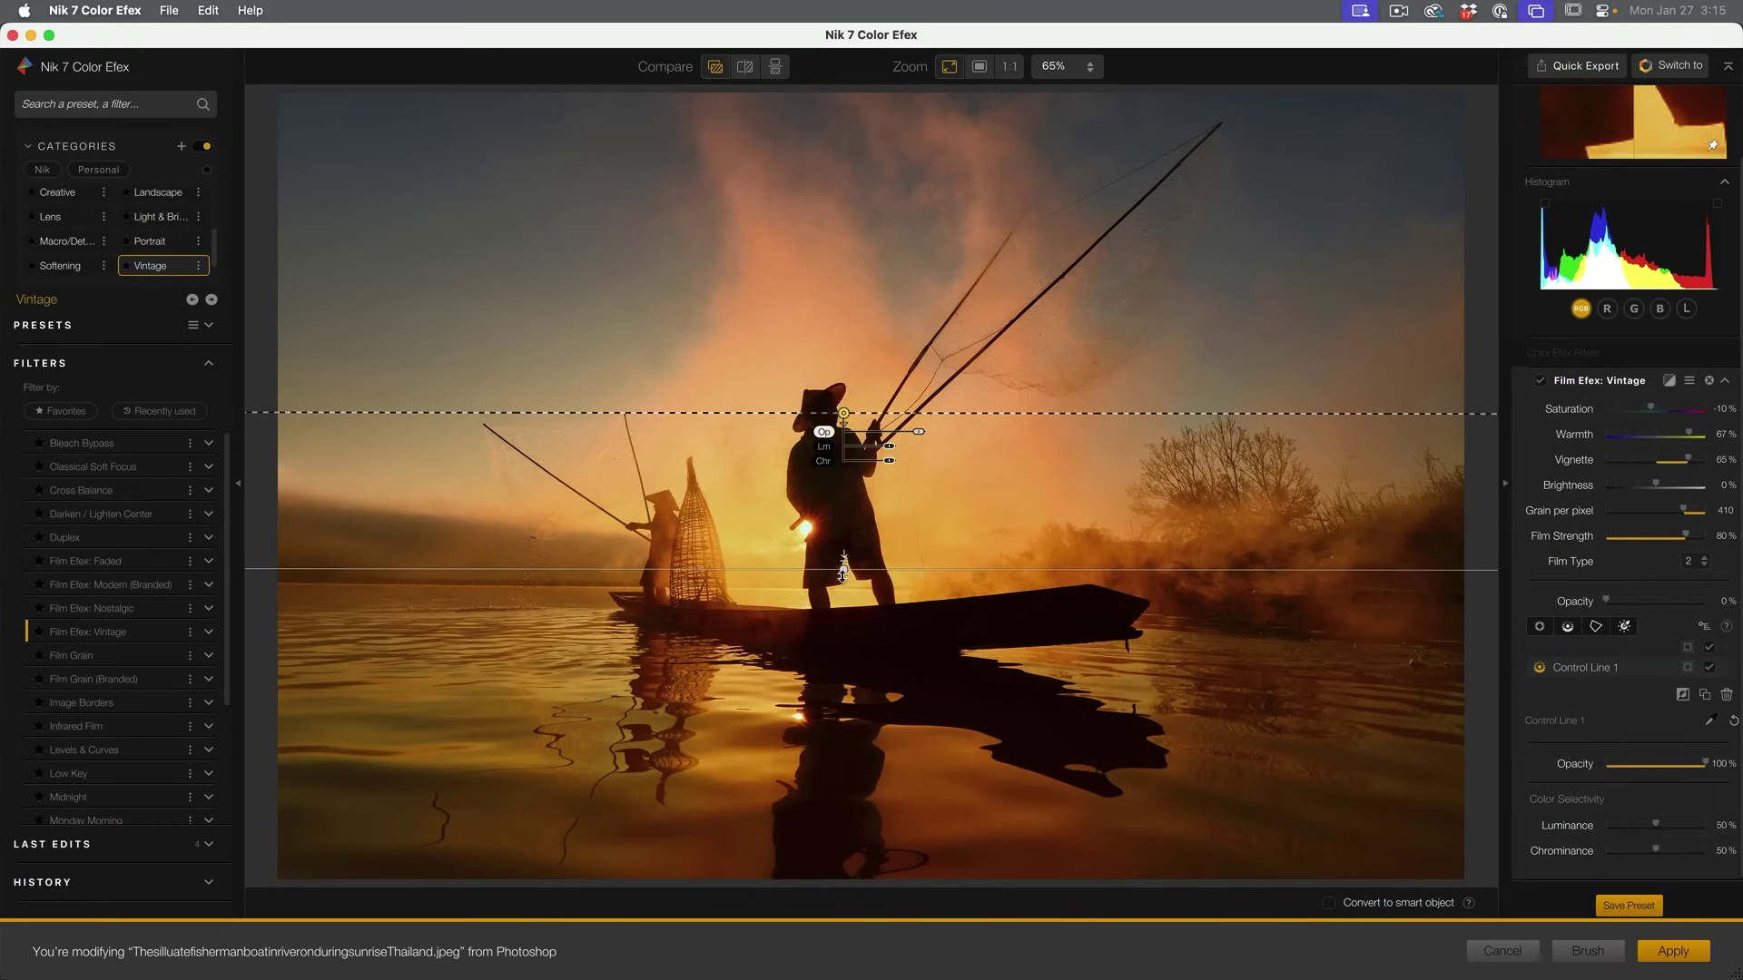
drag(842, 576, 842, 556)
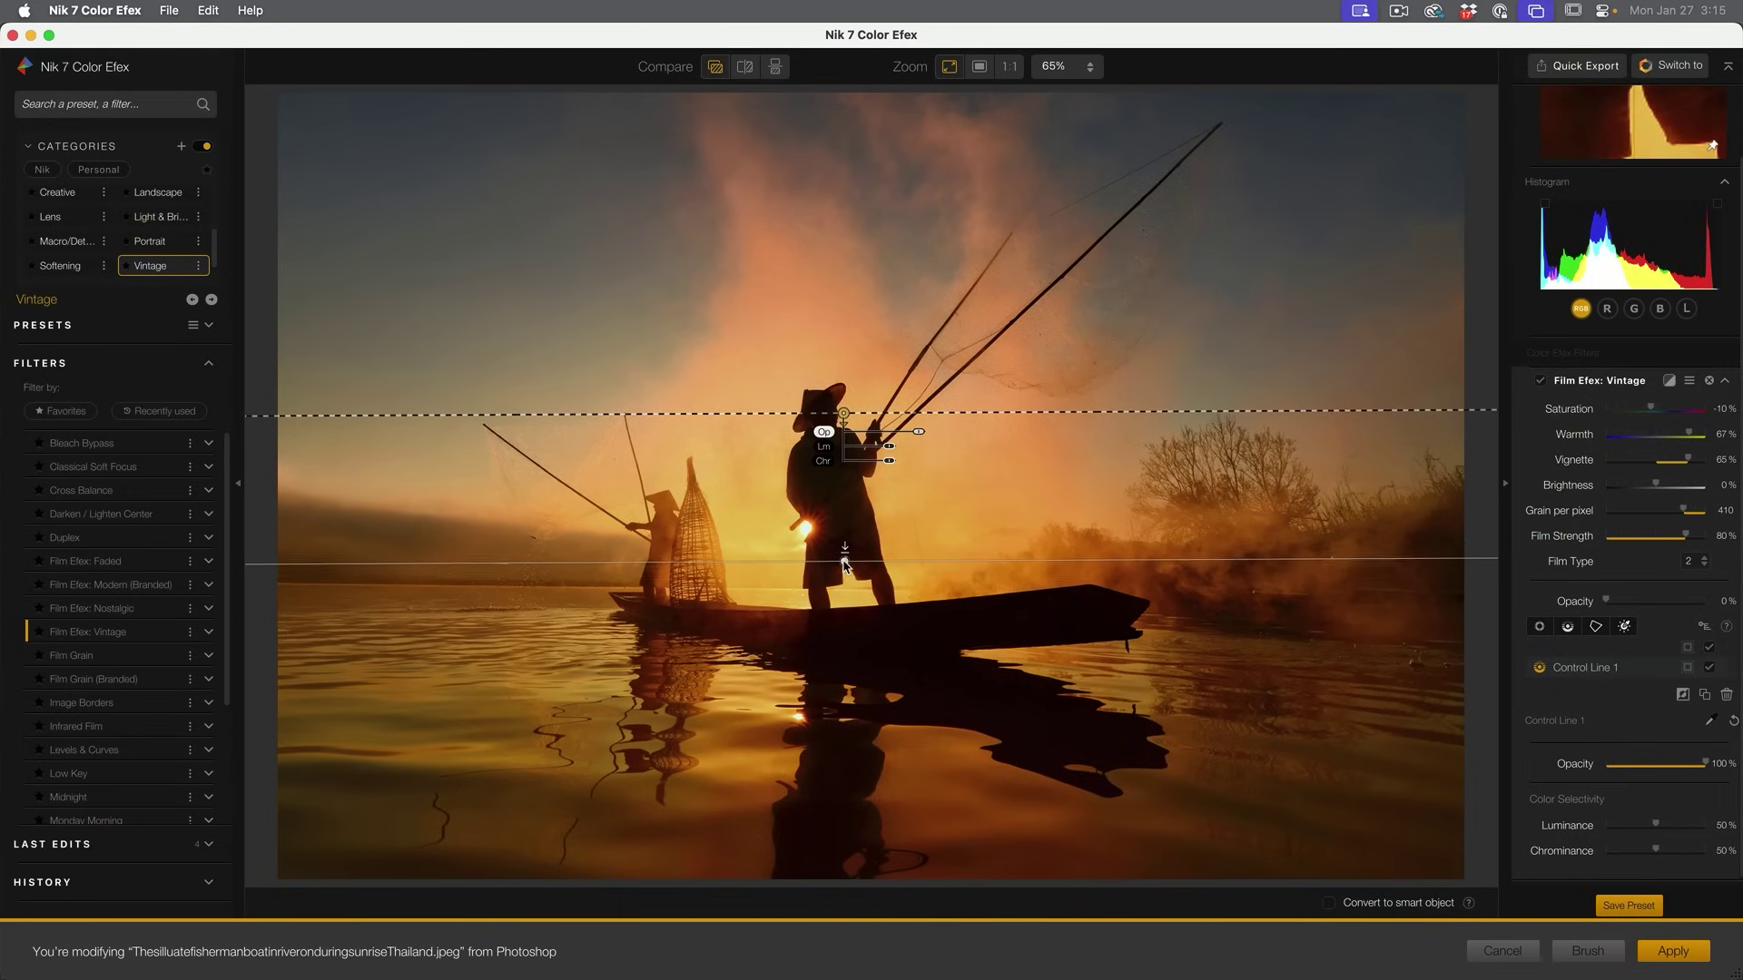
key(Delete)
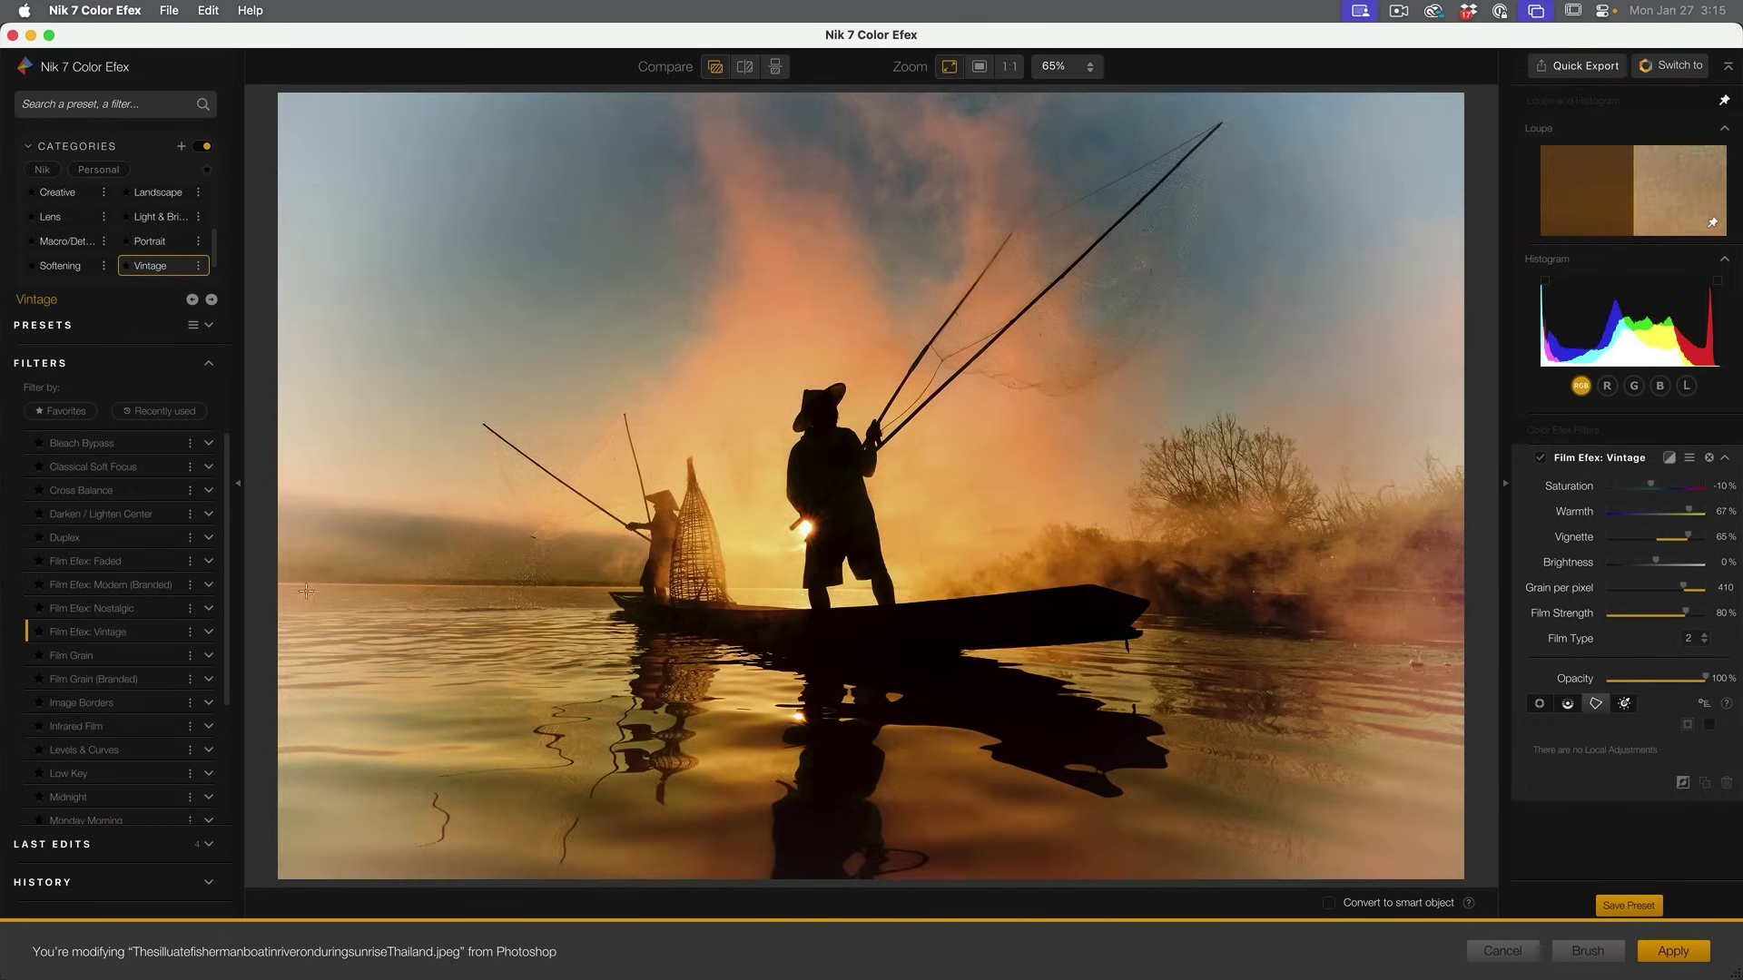
- Draw a control polygon around the water below the boat
drag(283, 586, 607, 588)
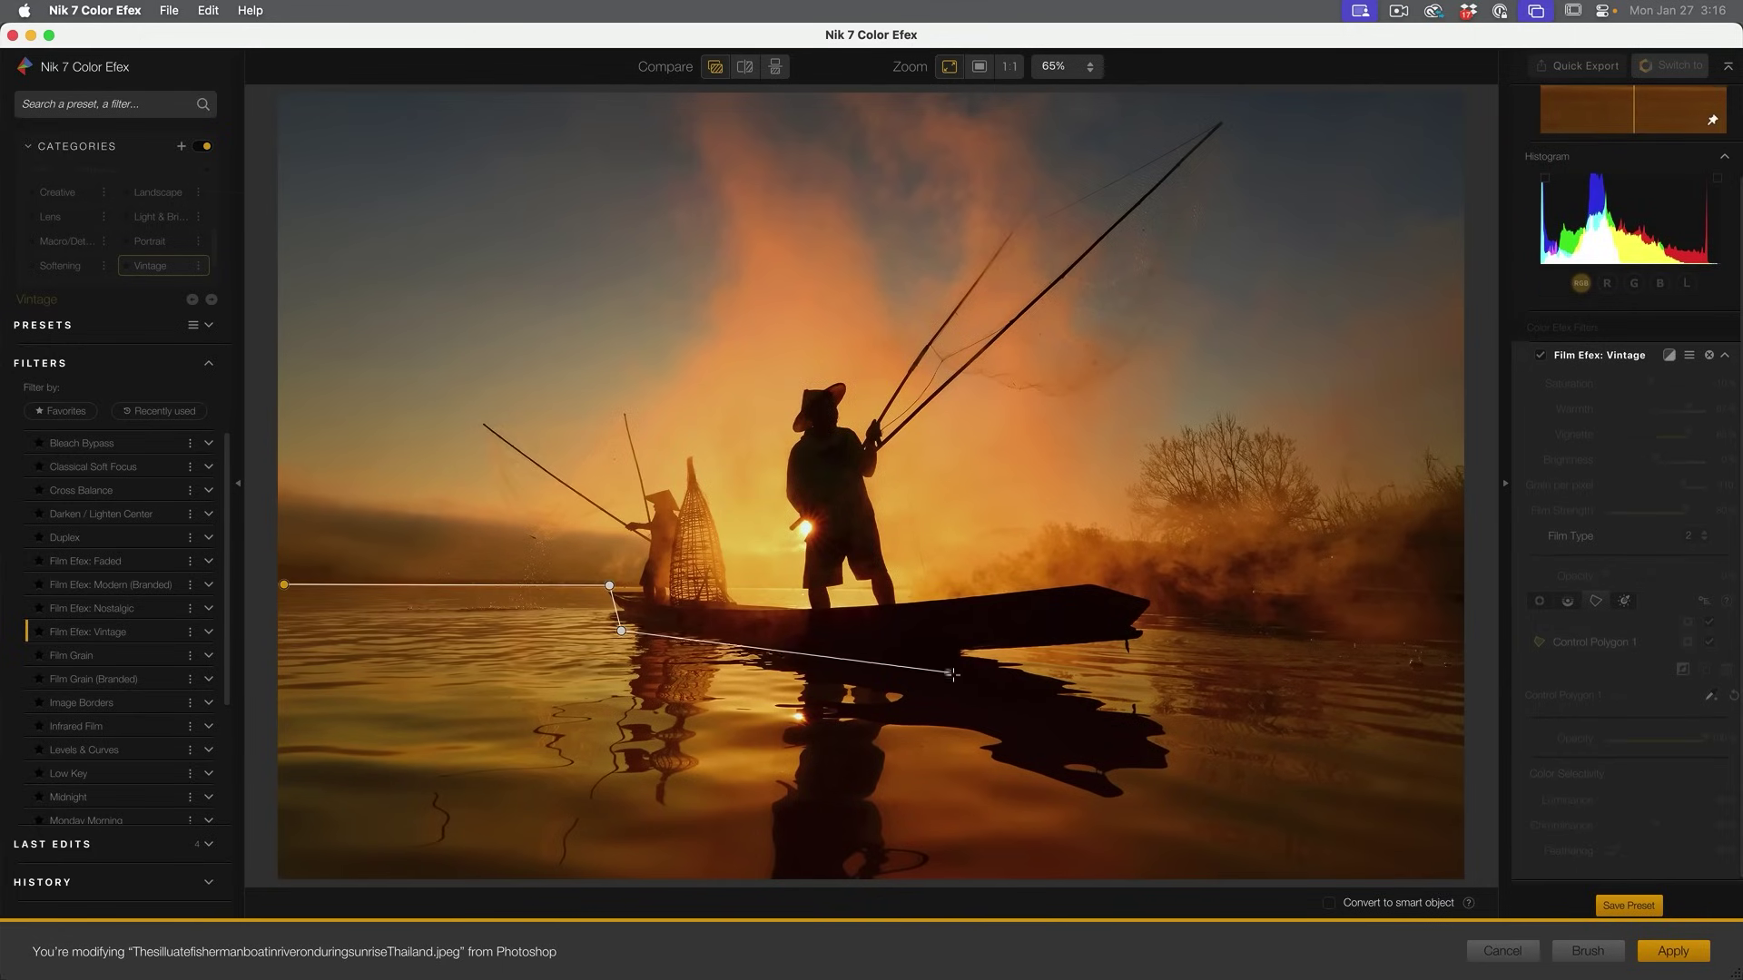
click(1175, 631)
click(1468, 637)
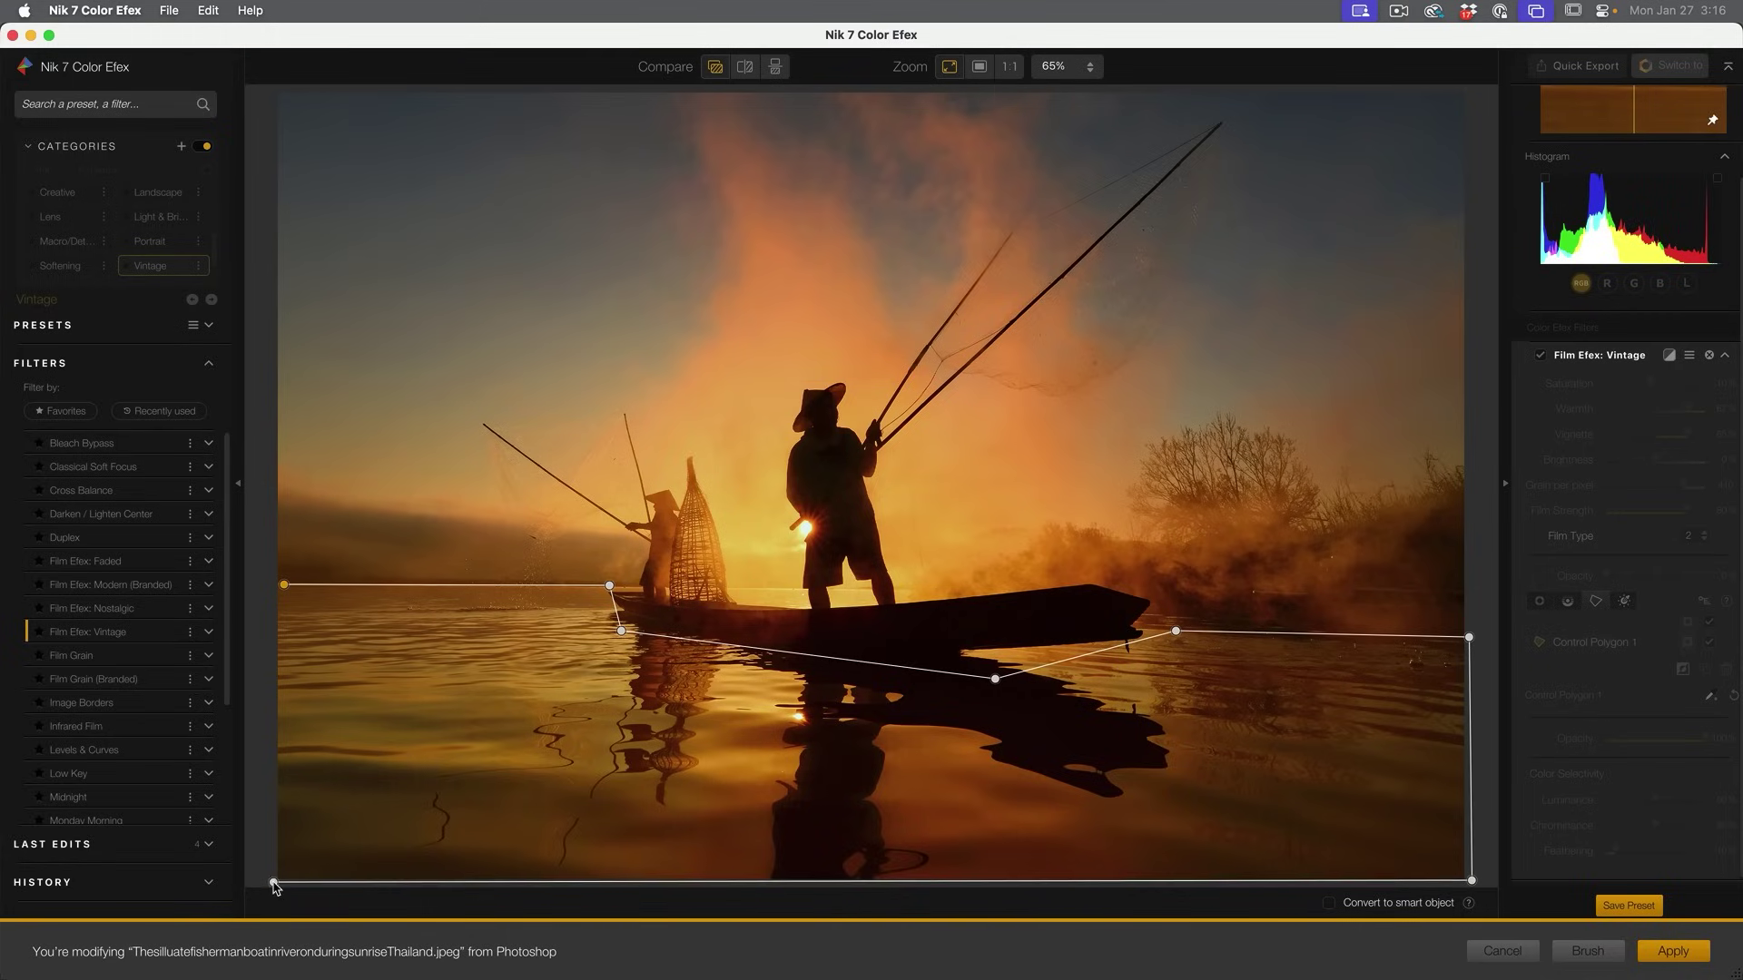
click(273, 881)
click(281, 586)
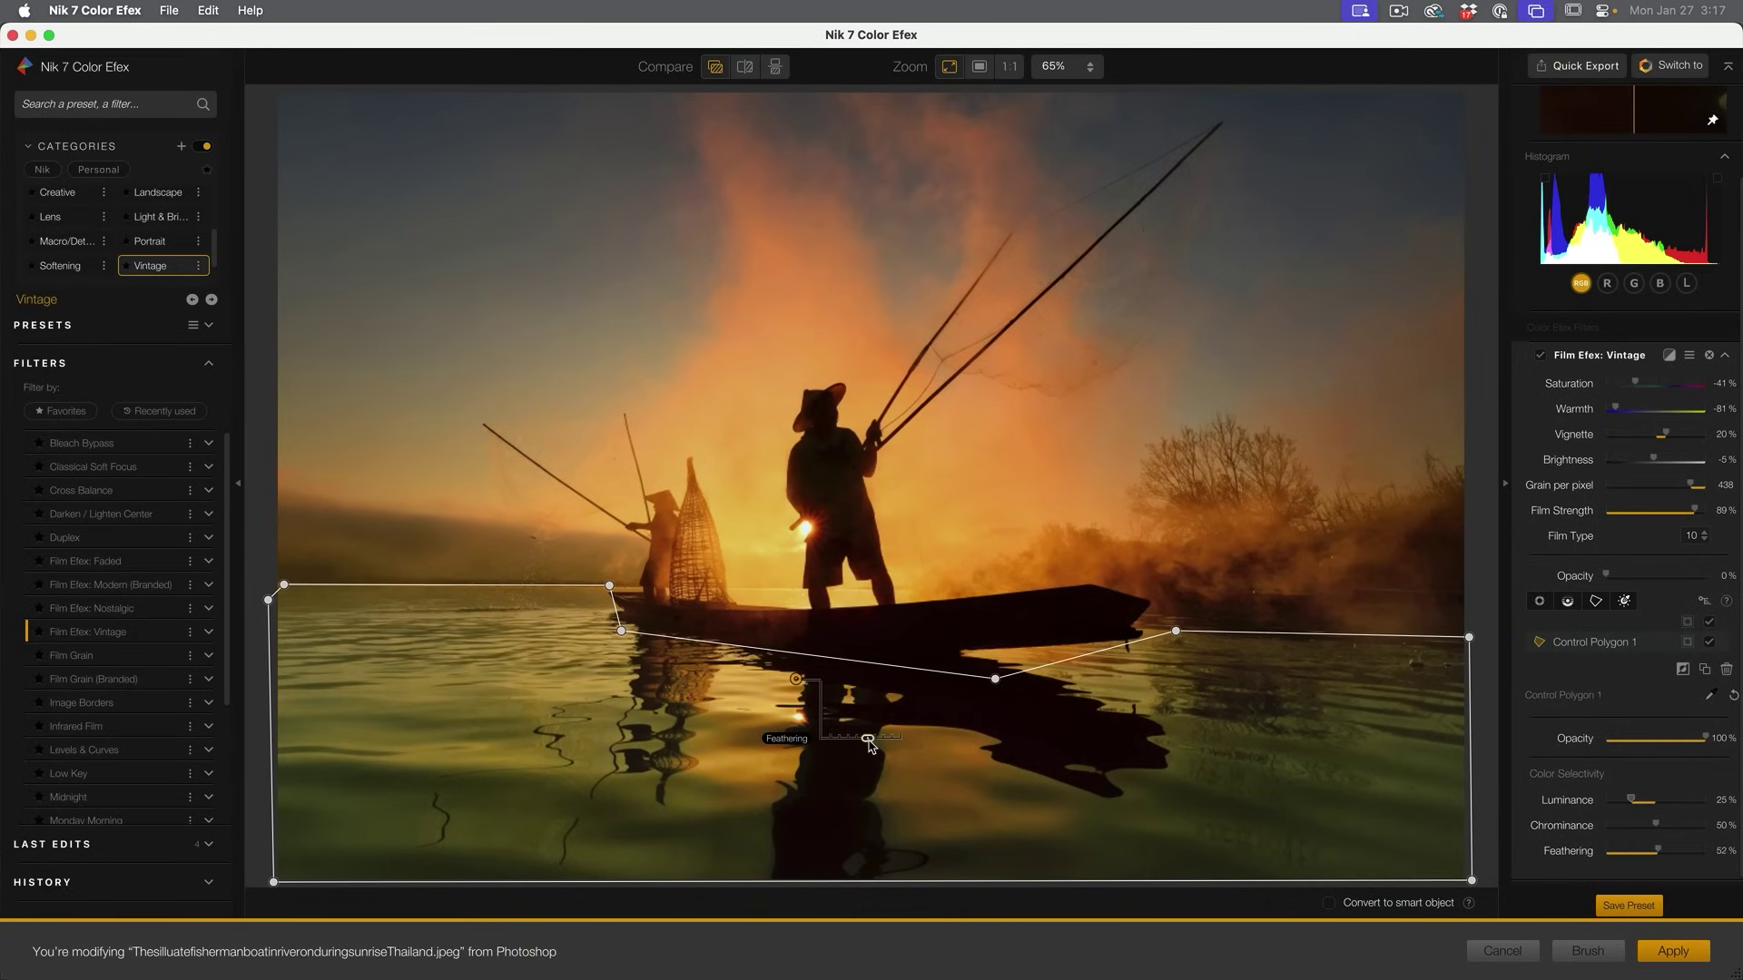
- Fine-tune the polygon's feathering and invert the mask so Vintage affects only the water
drag(869, 742, 889, 744)
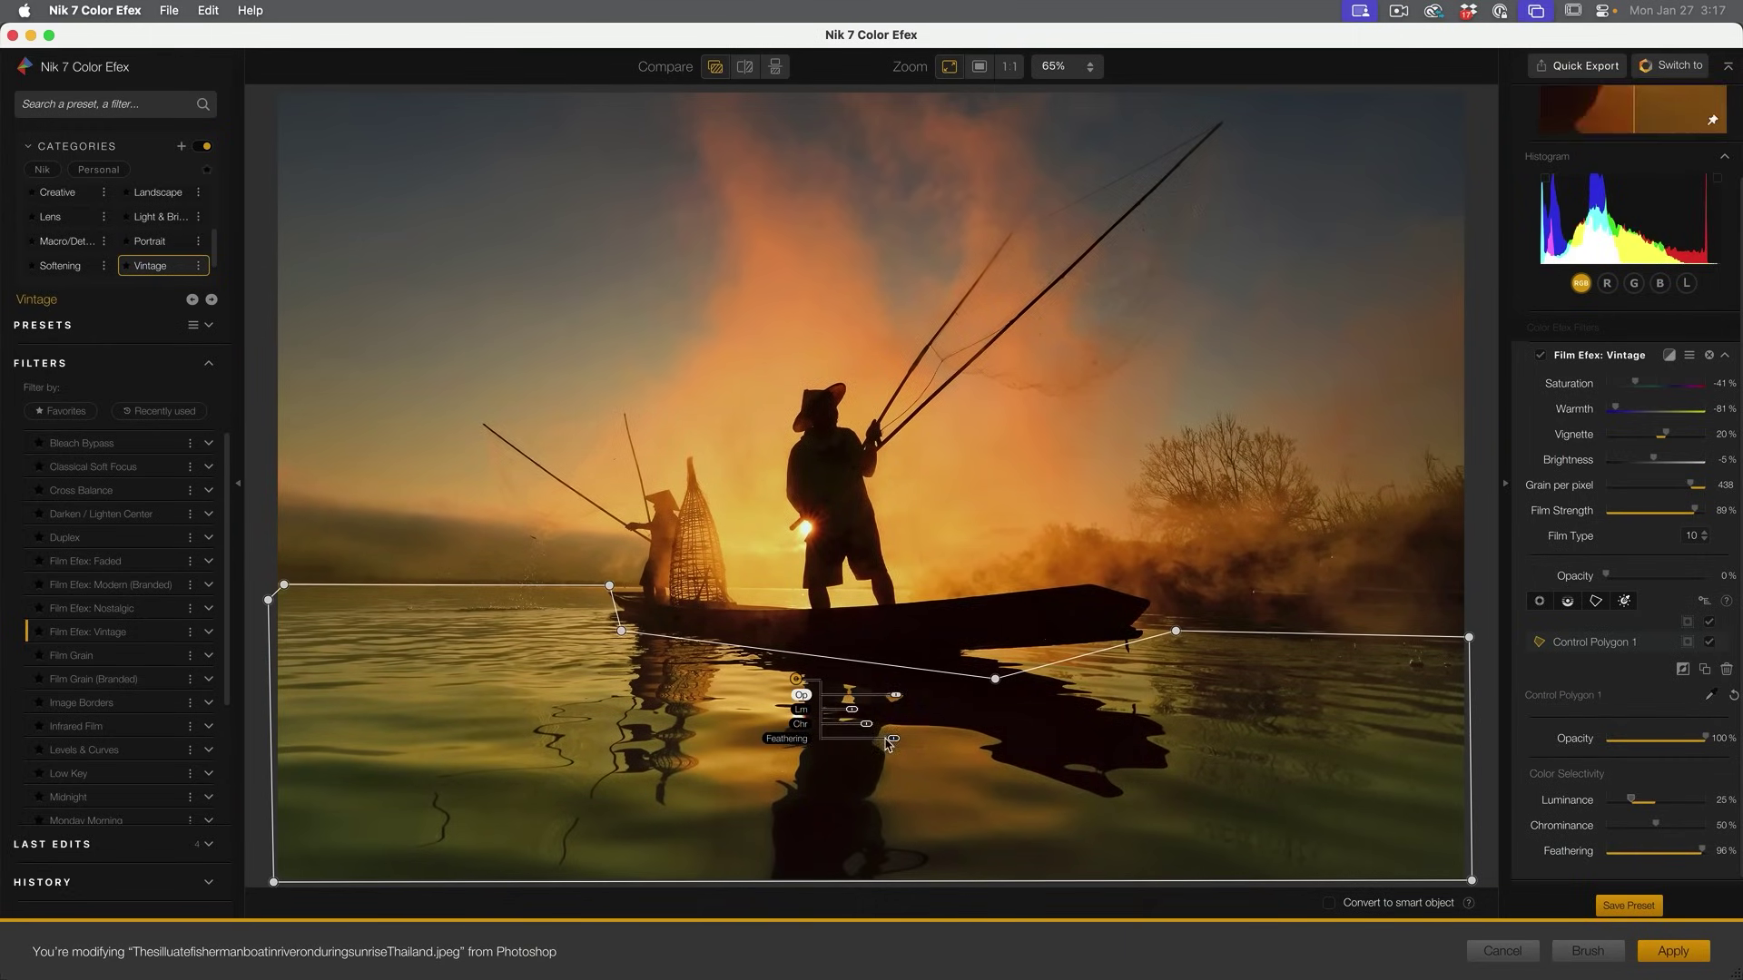
drag(892, 743, 855, 743)
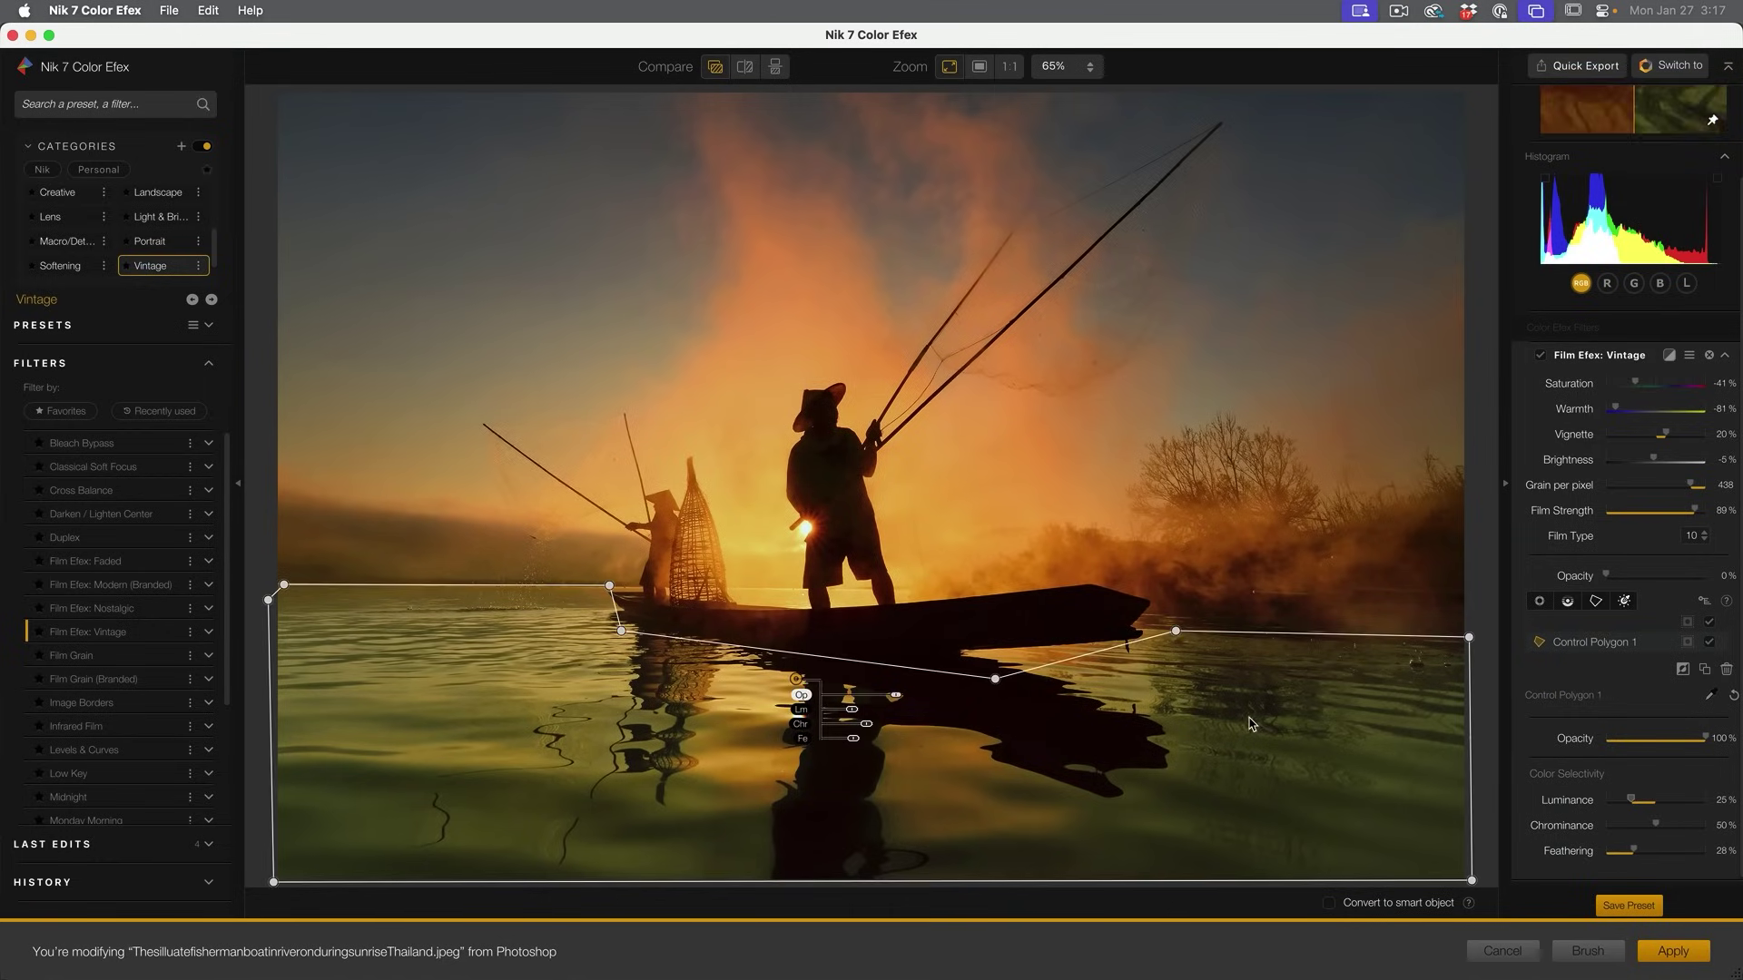
click(1683, 670)
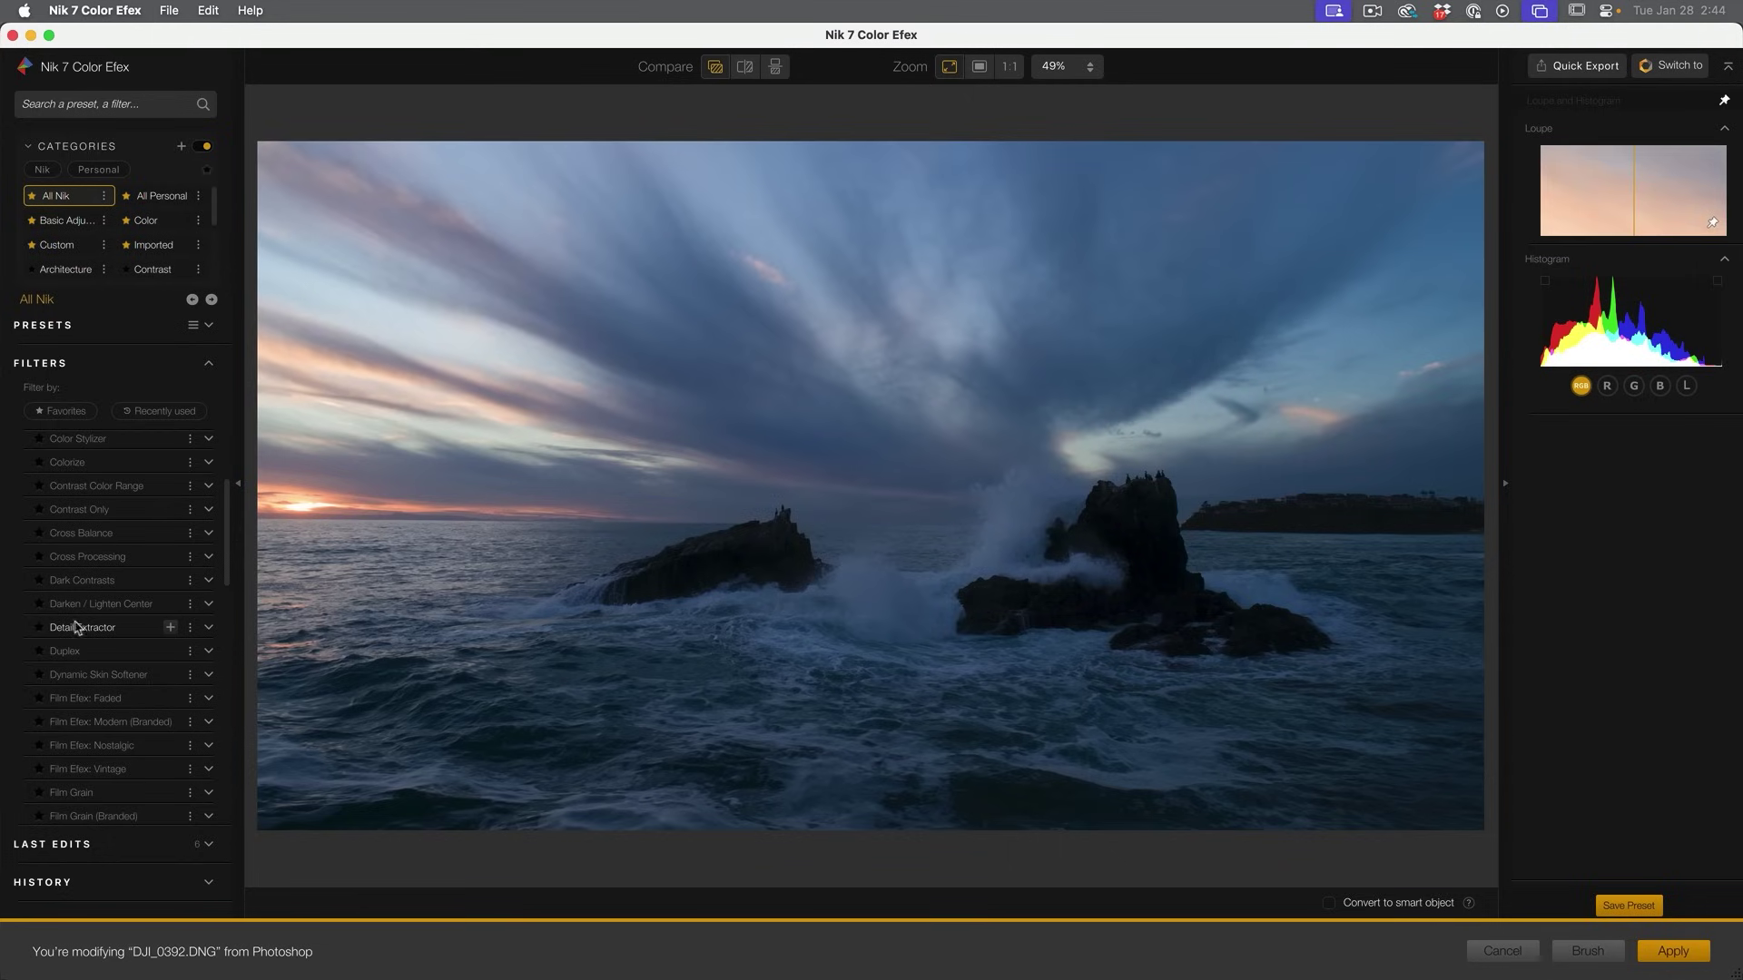
- Add the Detail Extractor filter to the sunset seascape from the Filters list
click(167, 627)
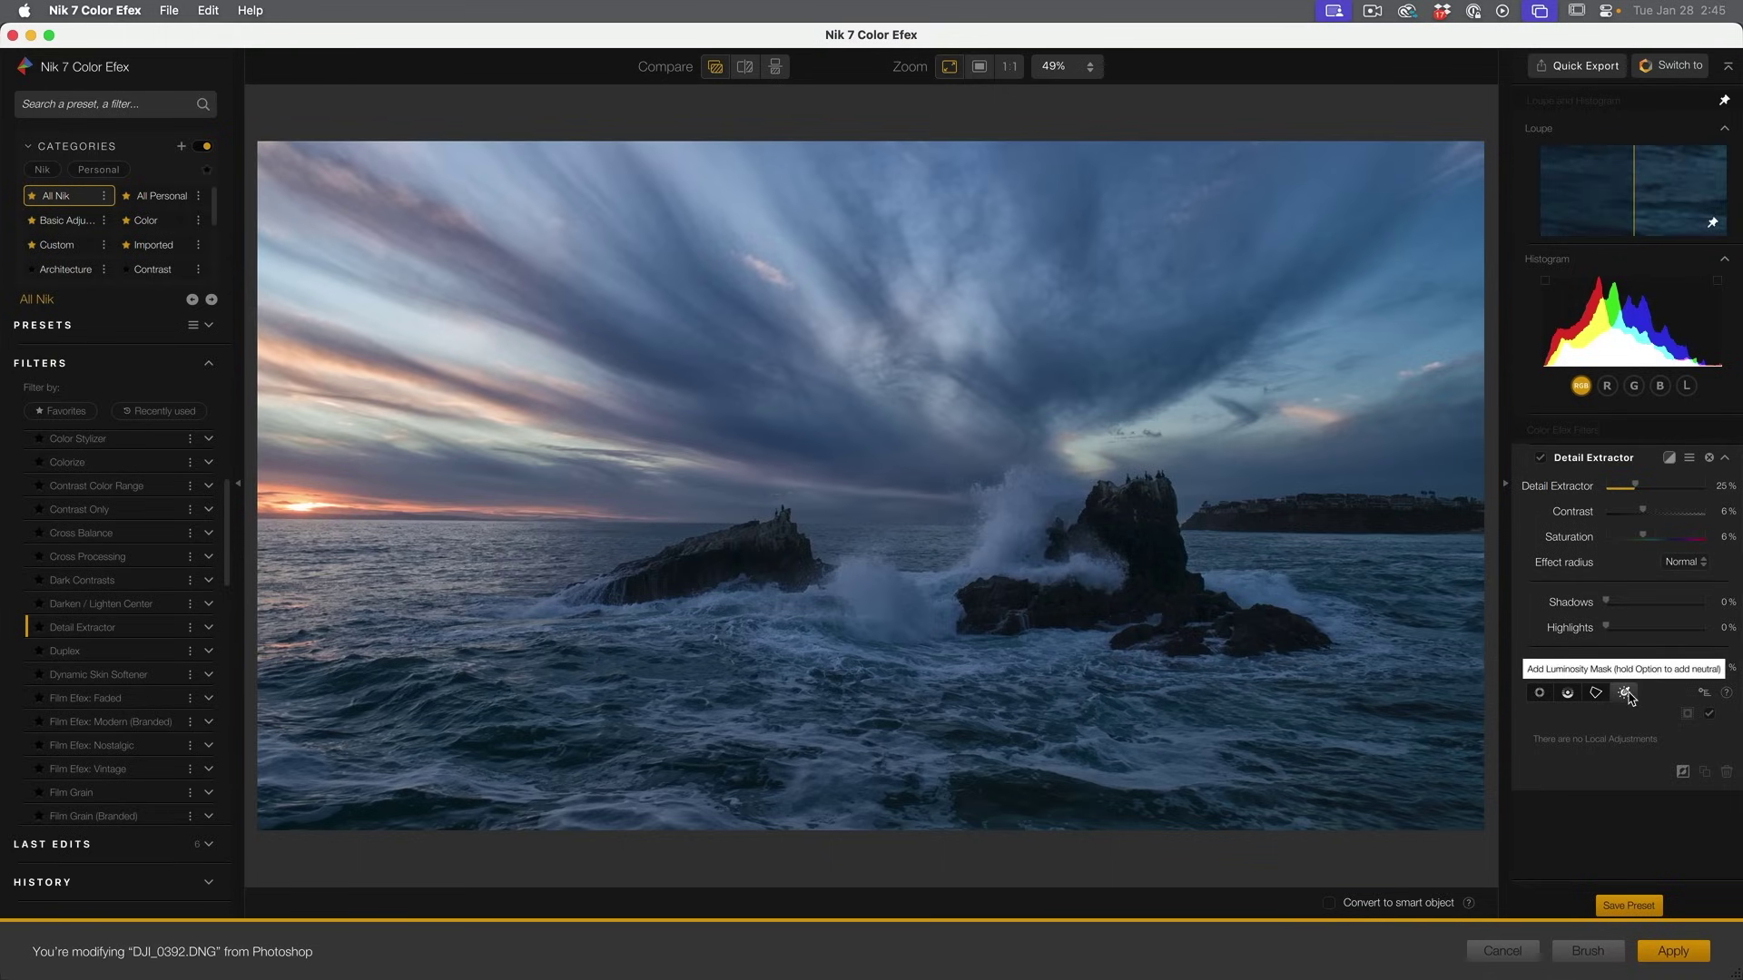
- Place a luminosity mask point on the rock for Detail Extractor
click(1628, 696)
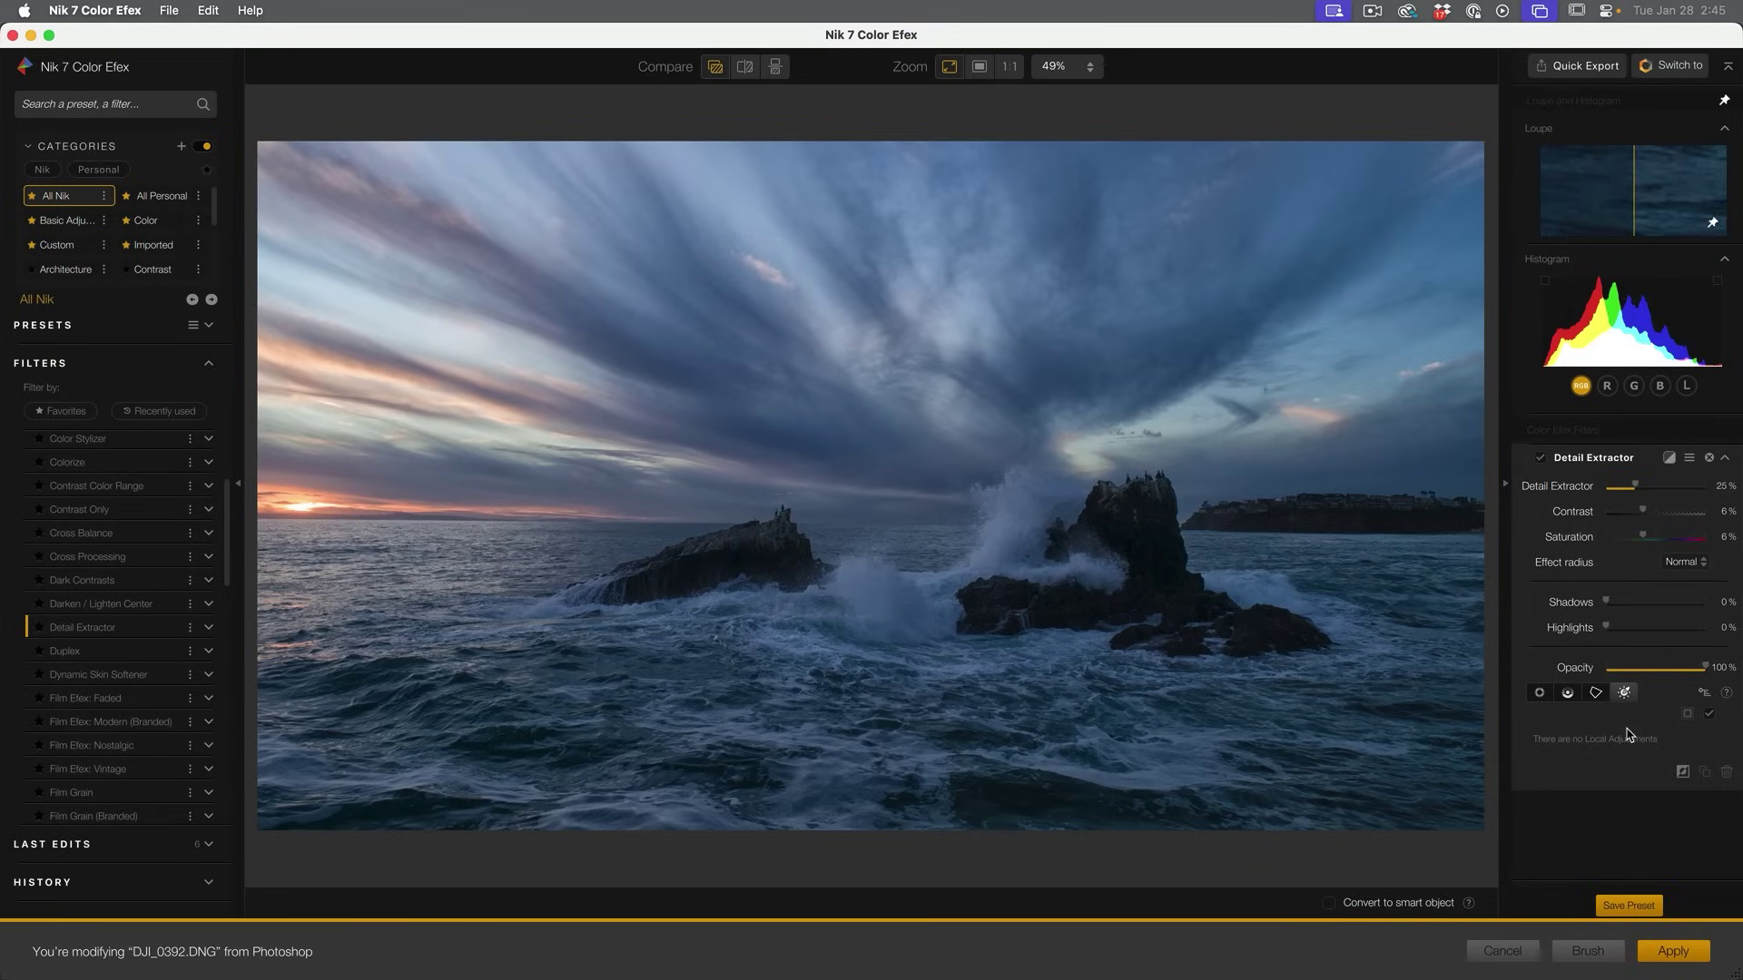
click(772, 532)
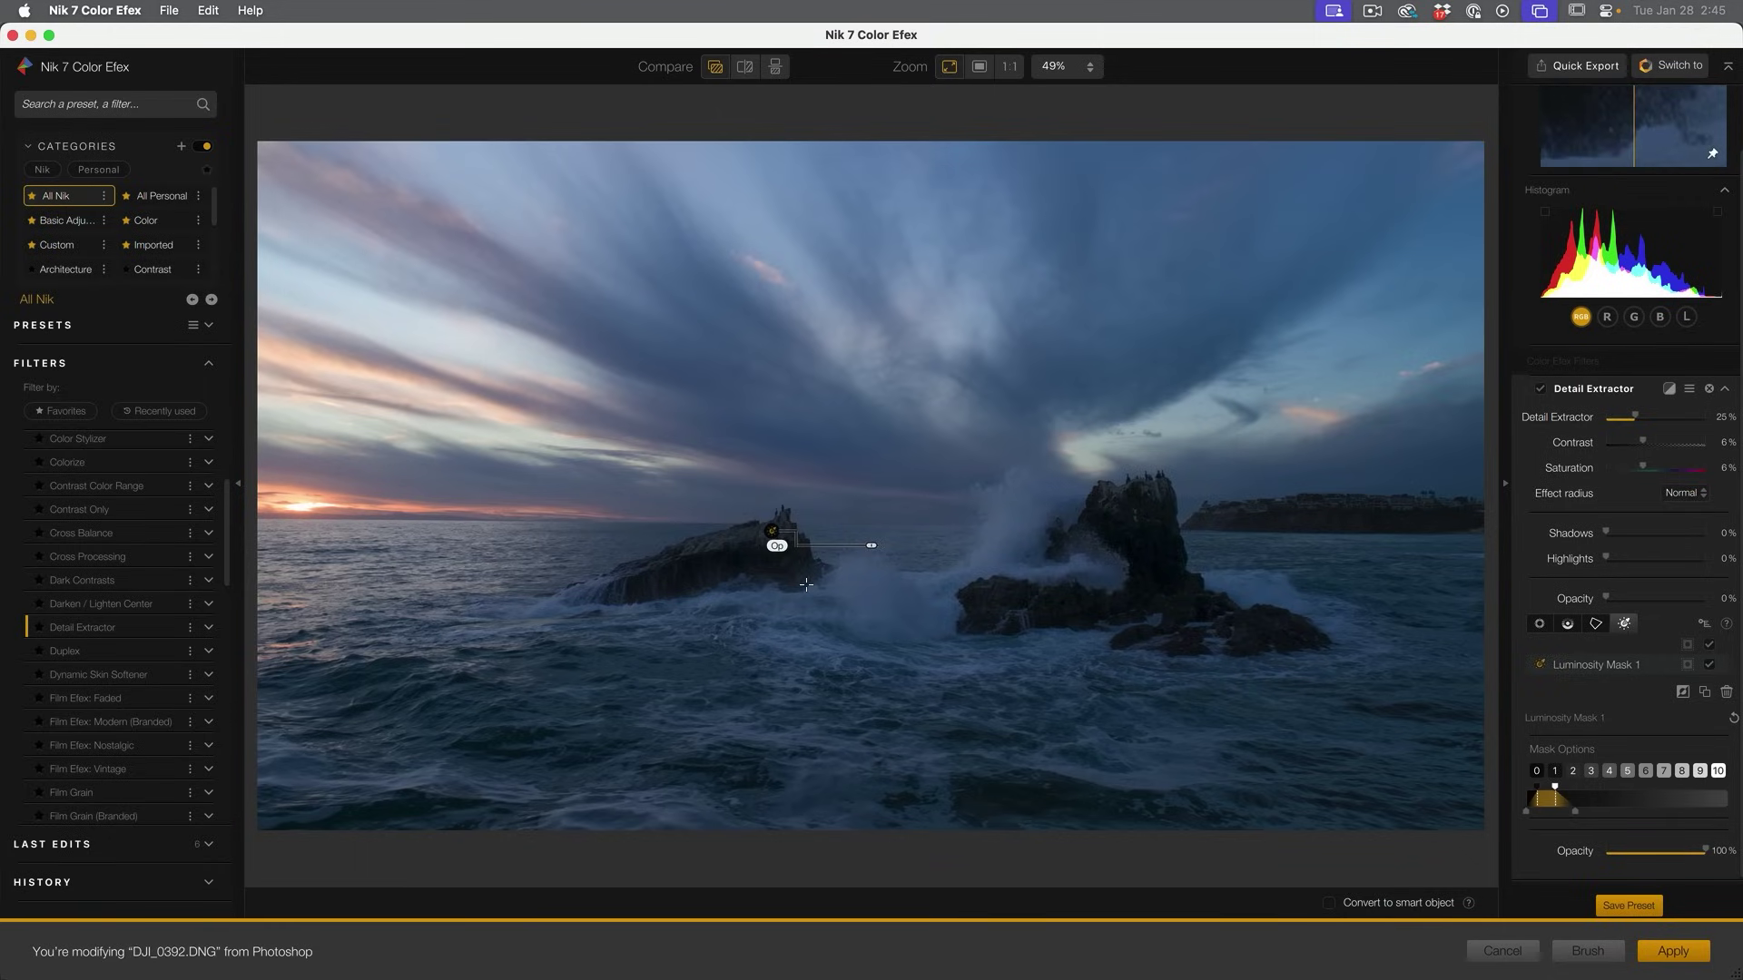
mouse_move(777, 545)
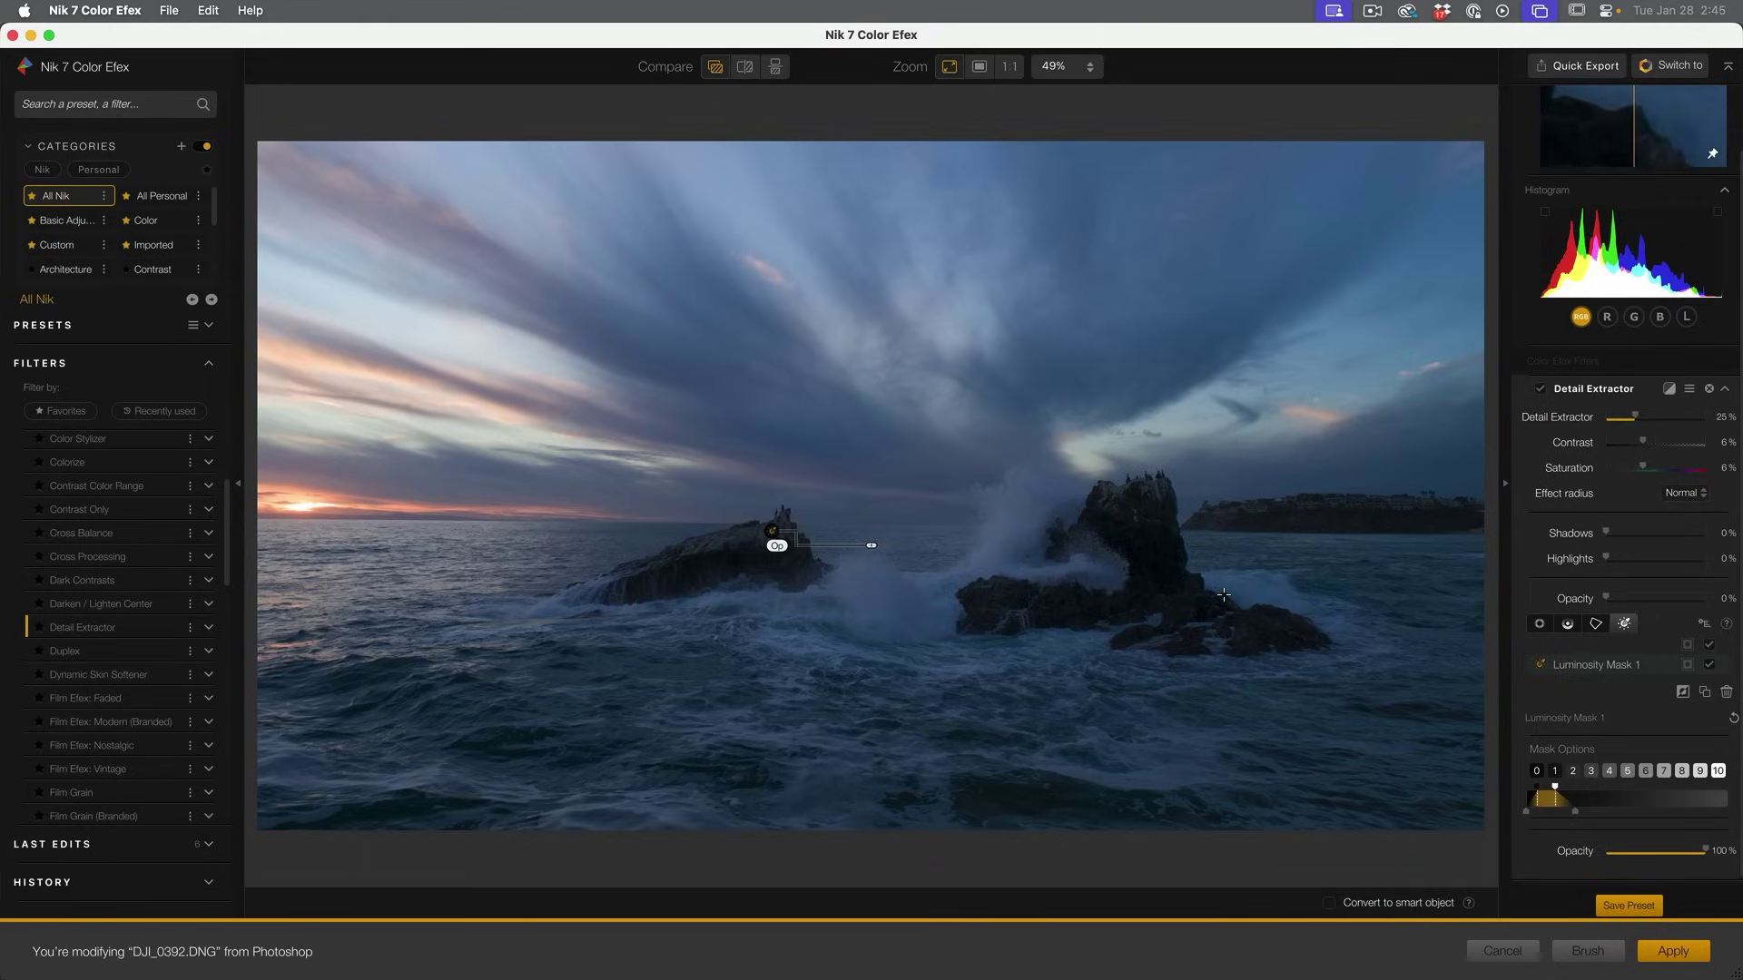
click(718, 69)
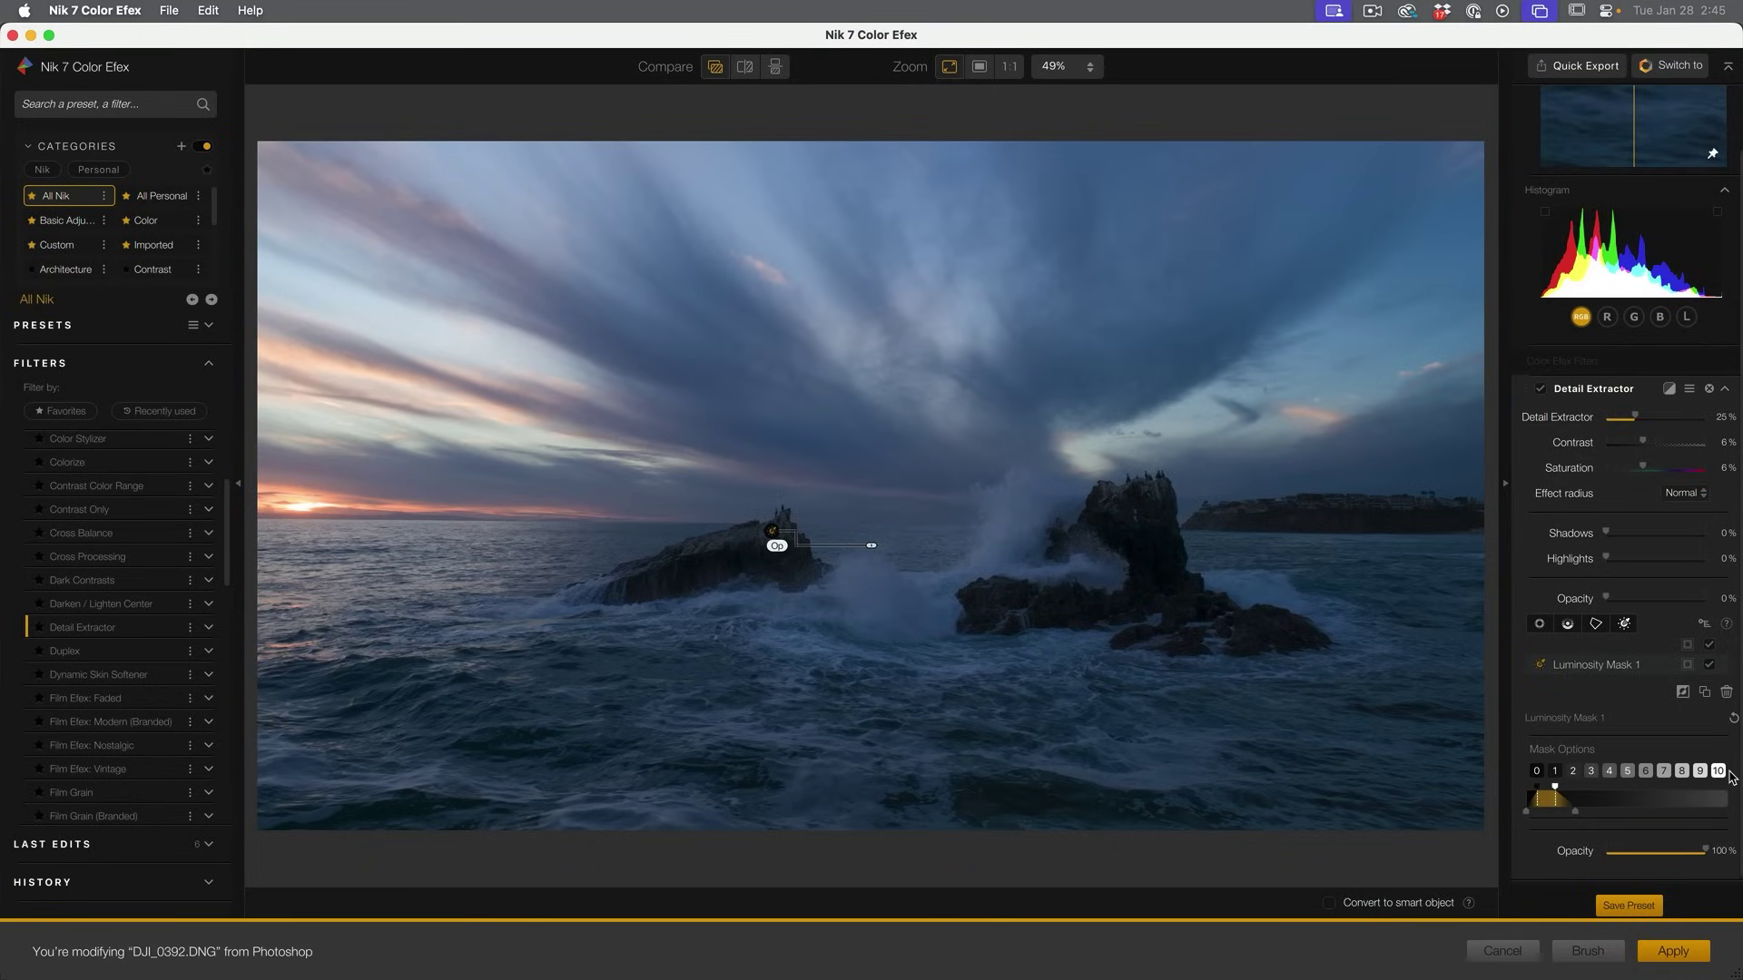
- Try mask tone ranges 3, 4, 10, 6 and 5, then settle on tone range 4
click(1591, 773)
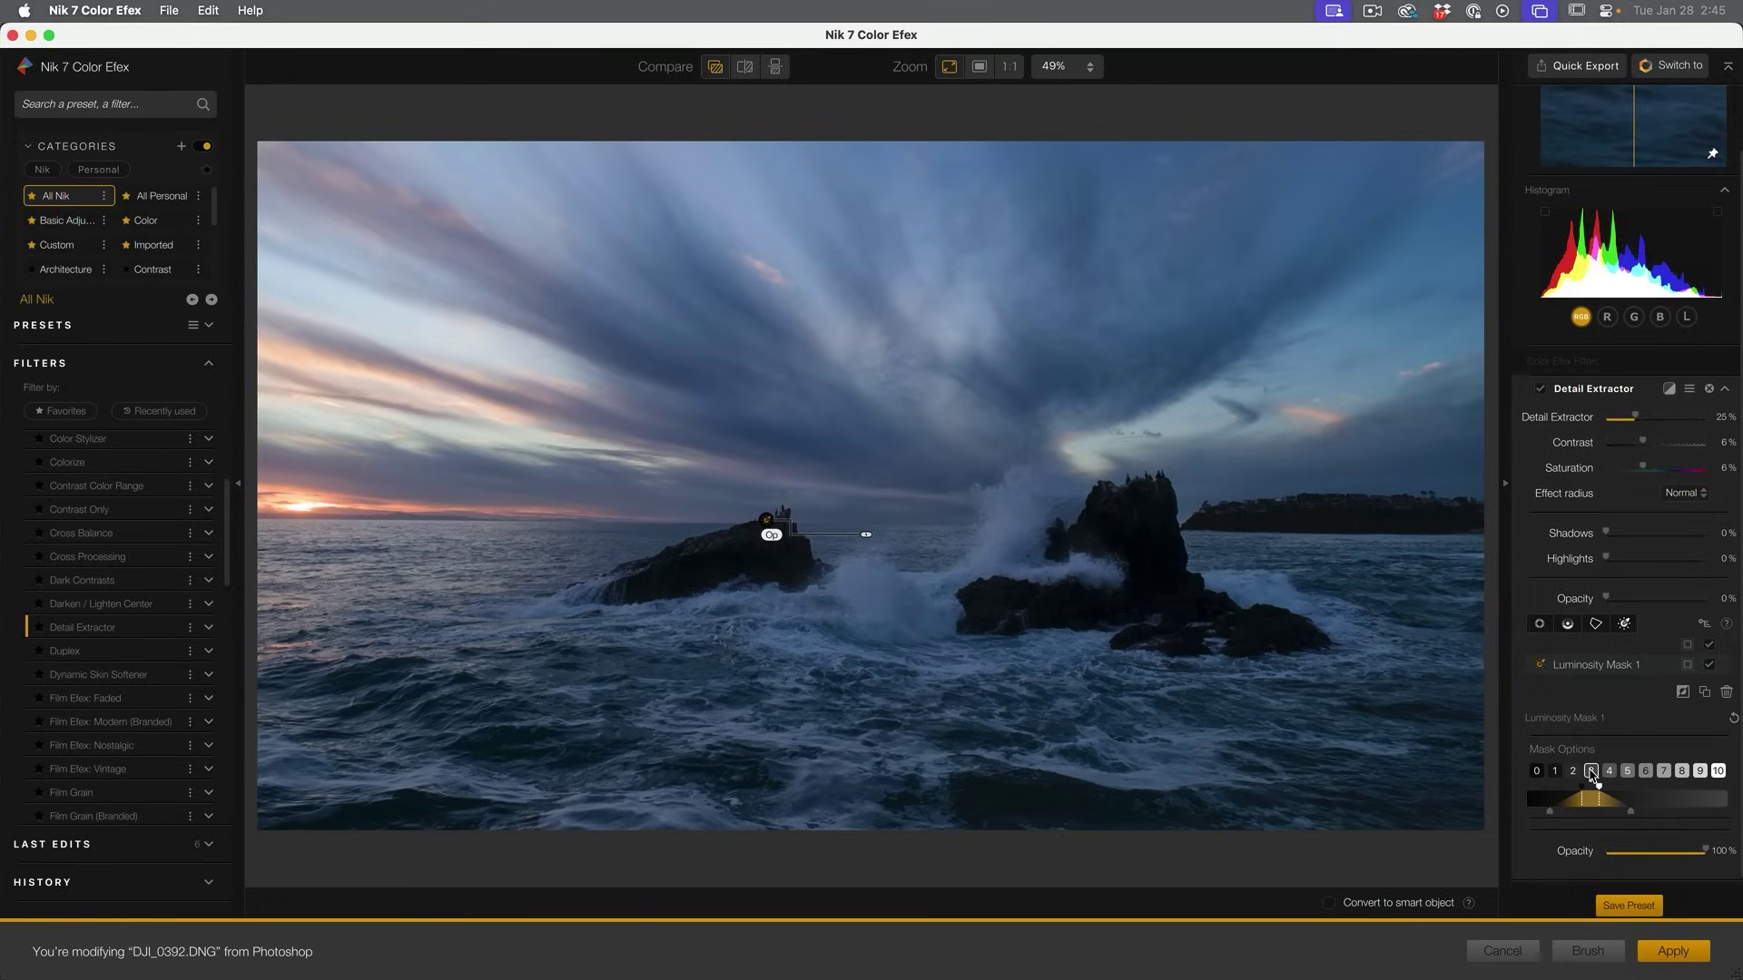
click(1611, 772)
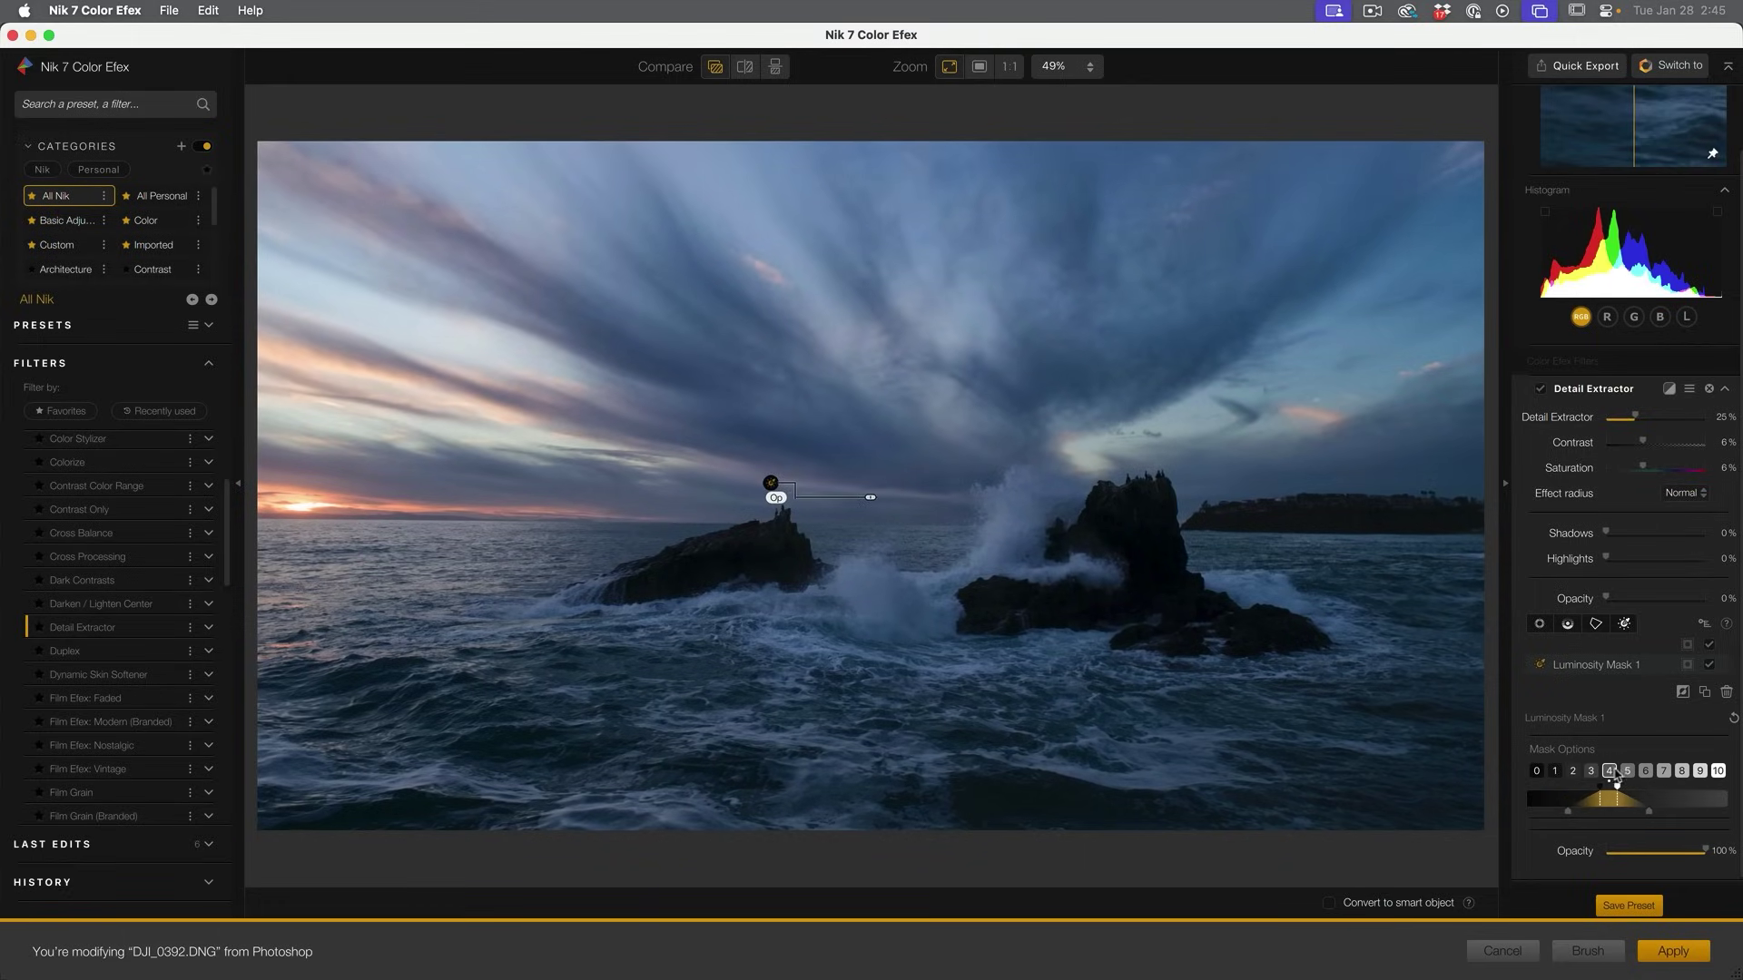
click(1716, 773)
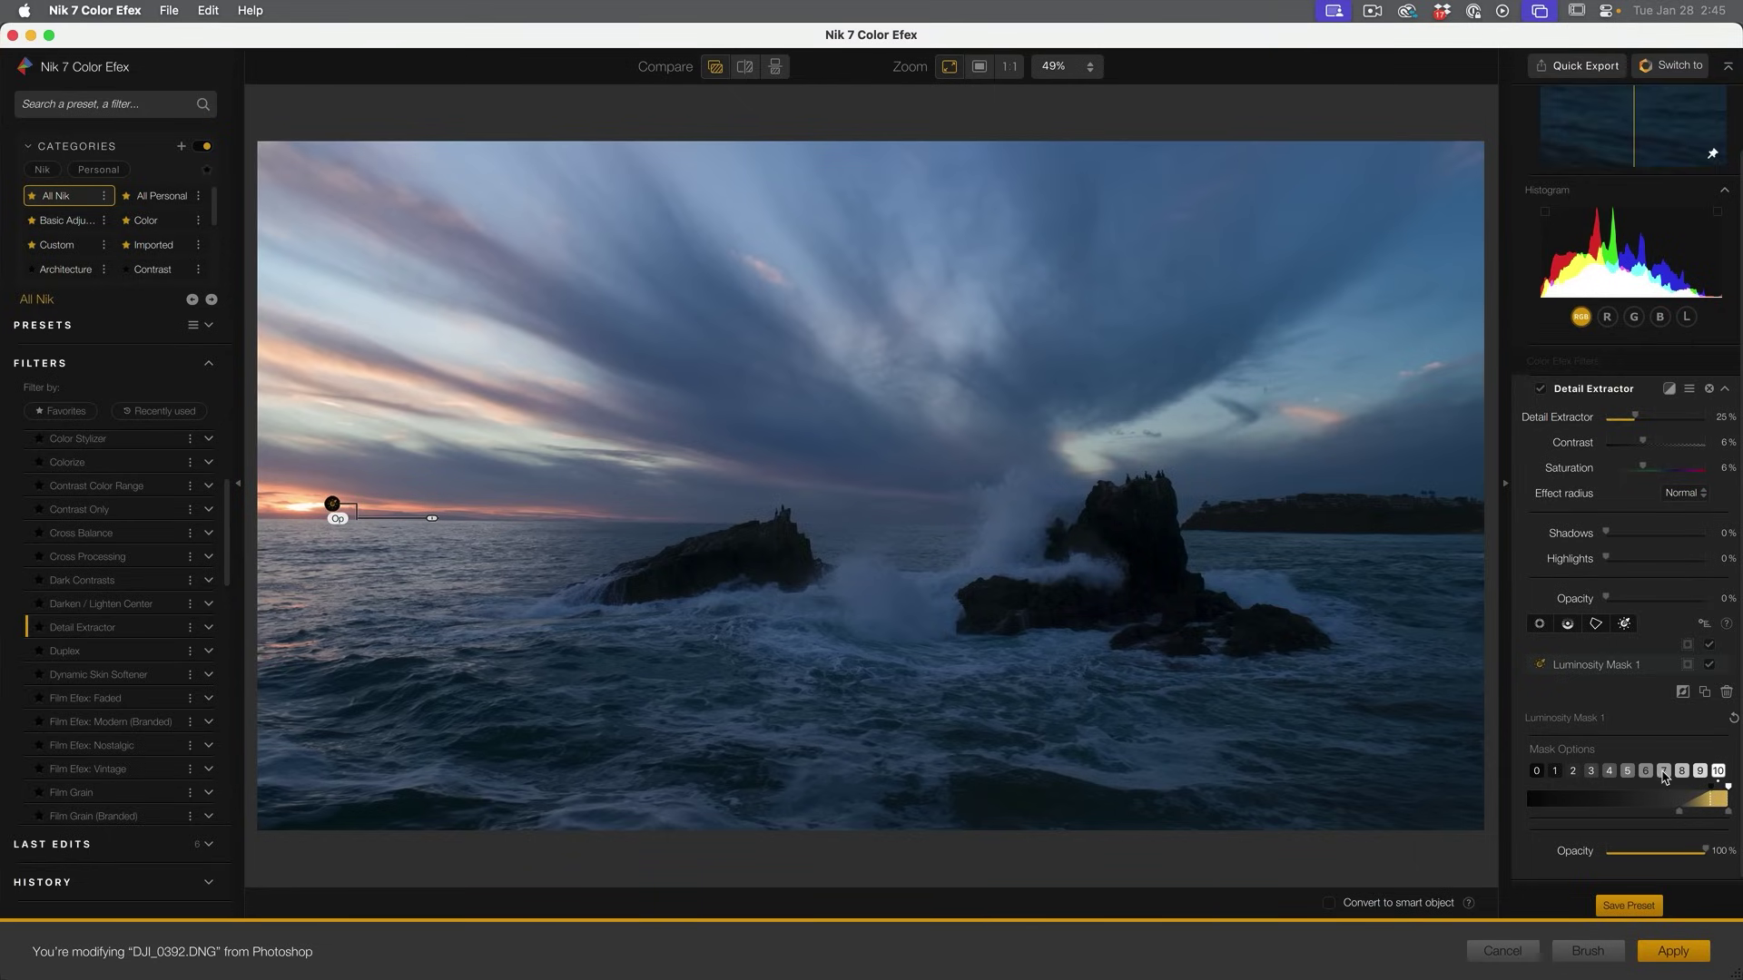
click(1645, 771)
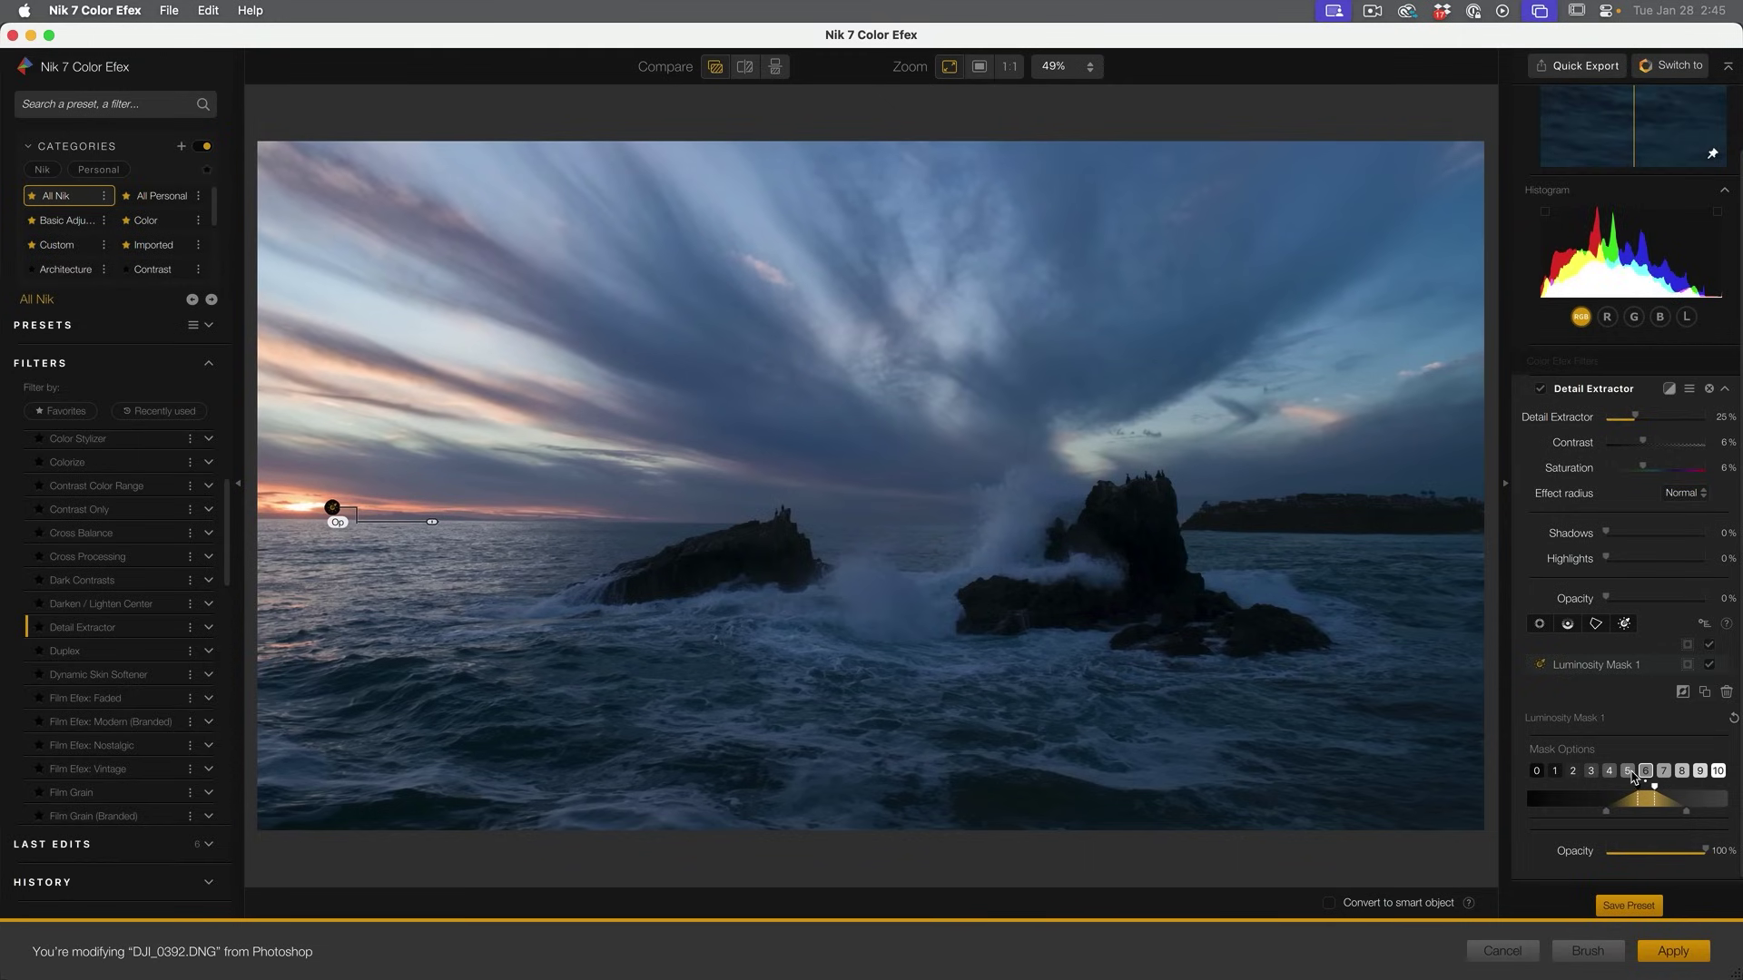
click(1629, 772)
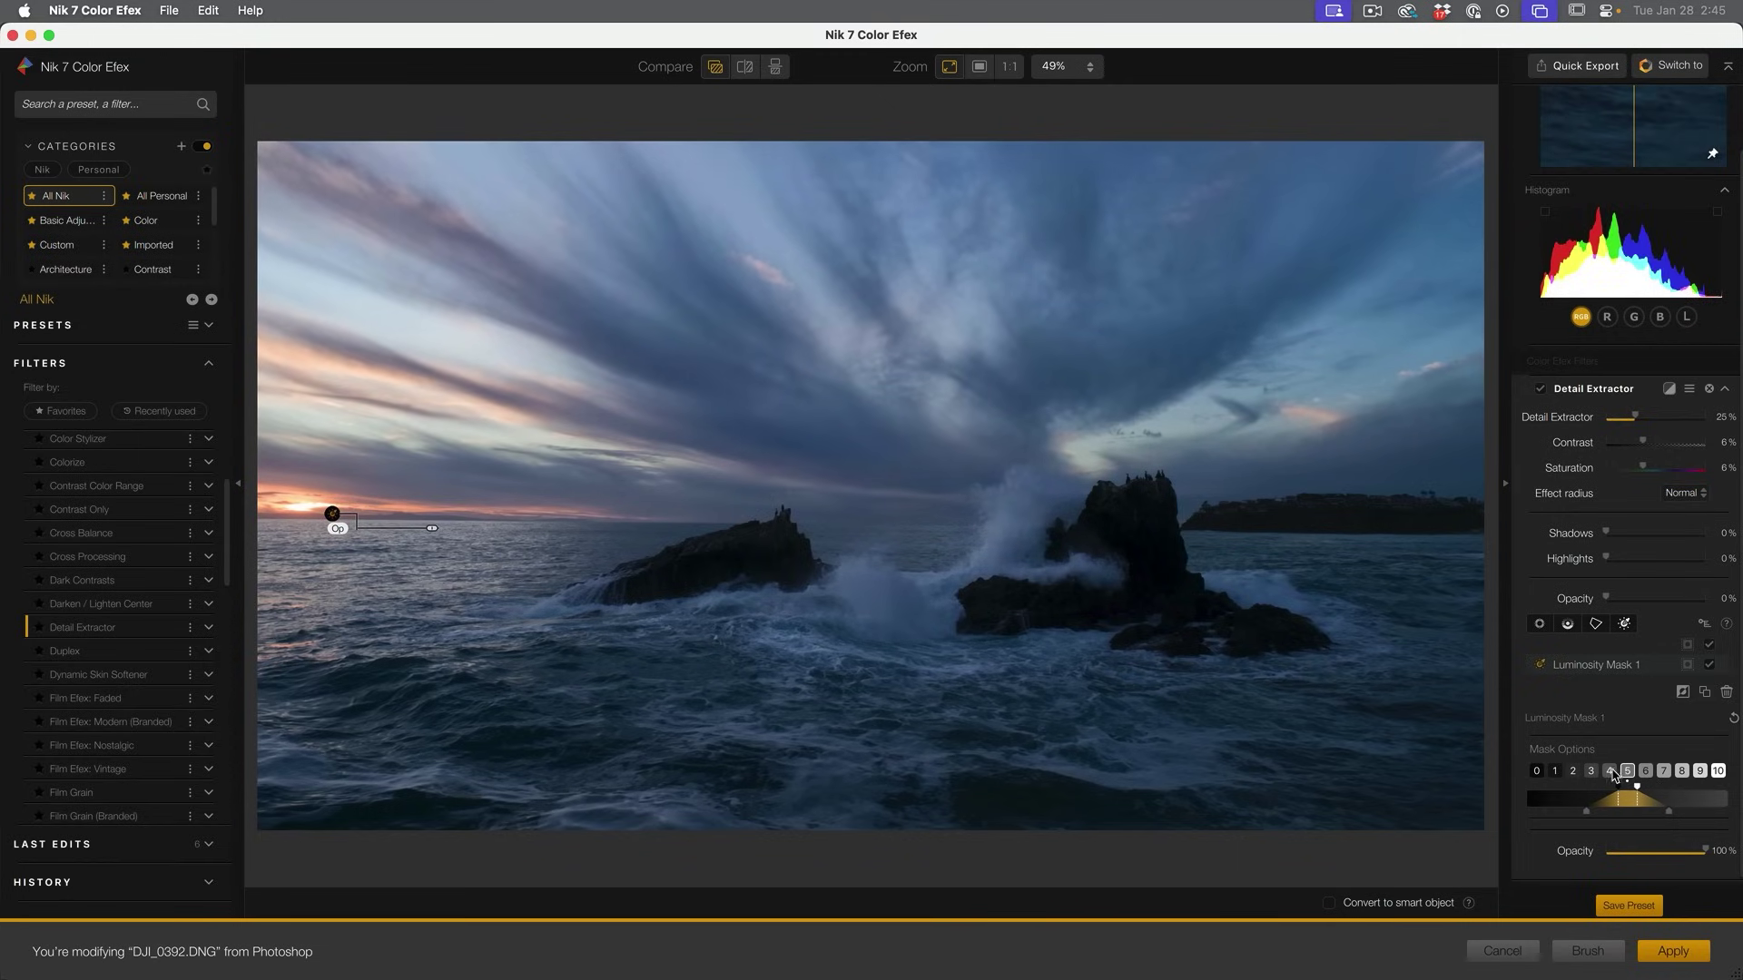
click(1610, 772)
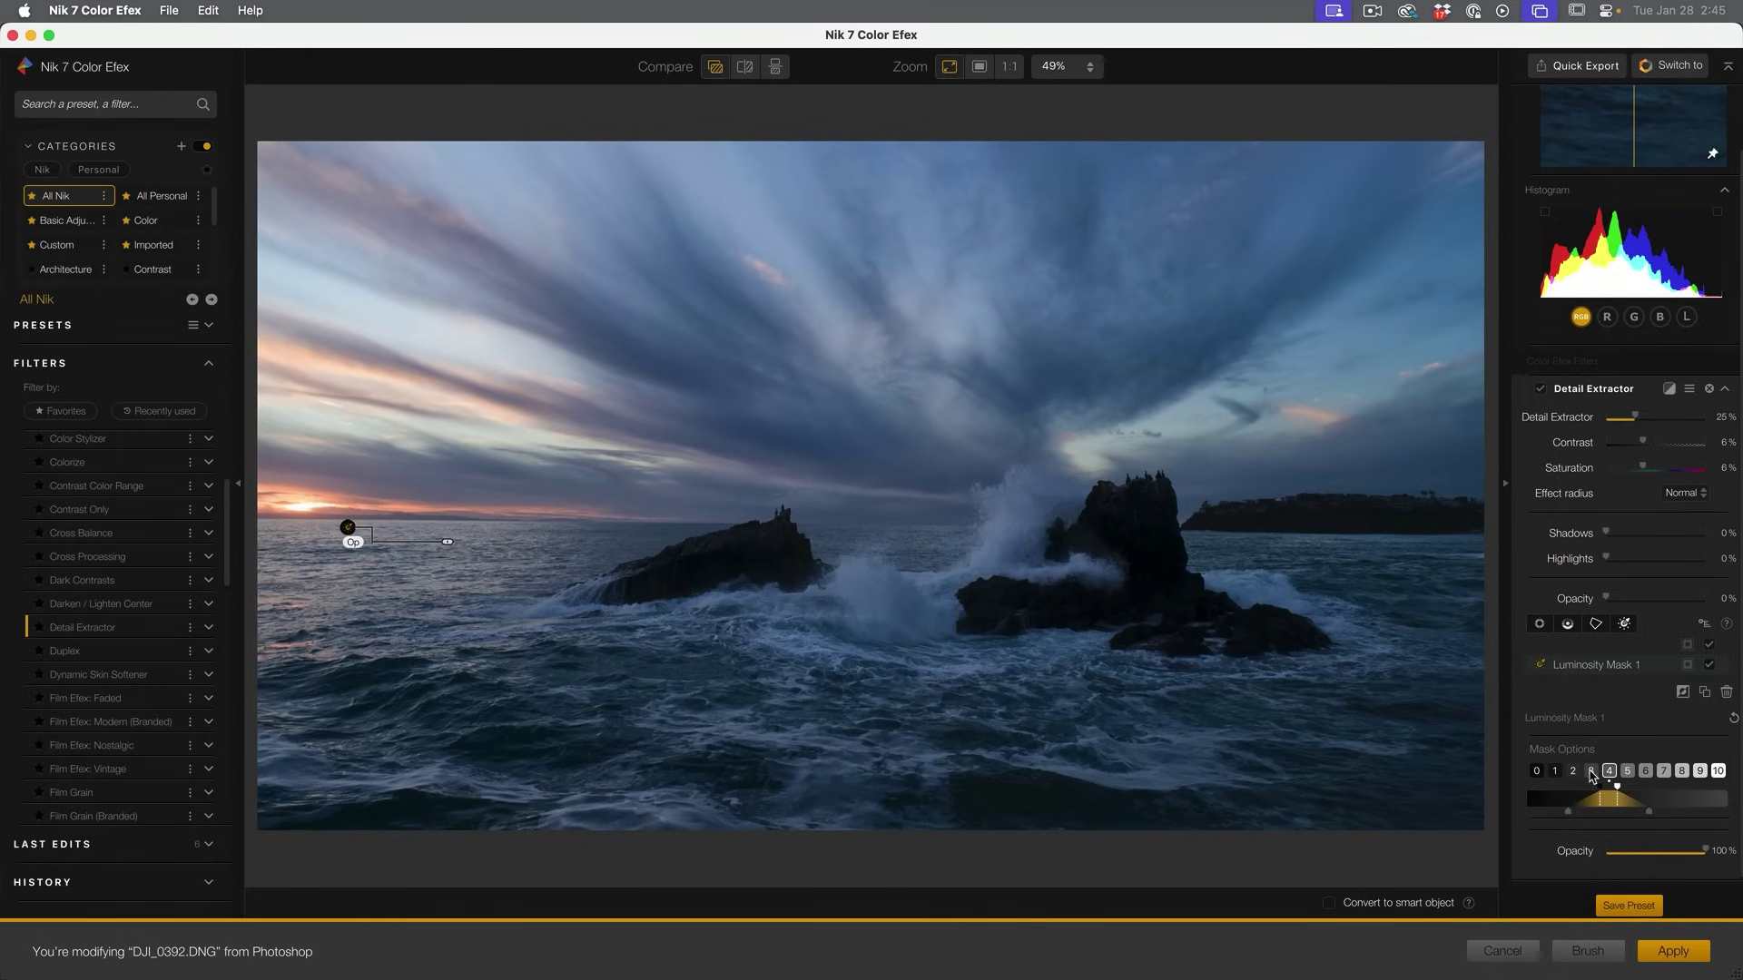
click(1591, 772)
click(1609, 773)
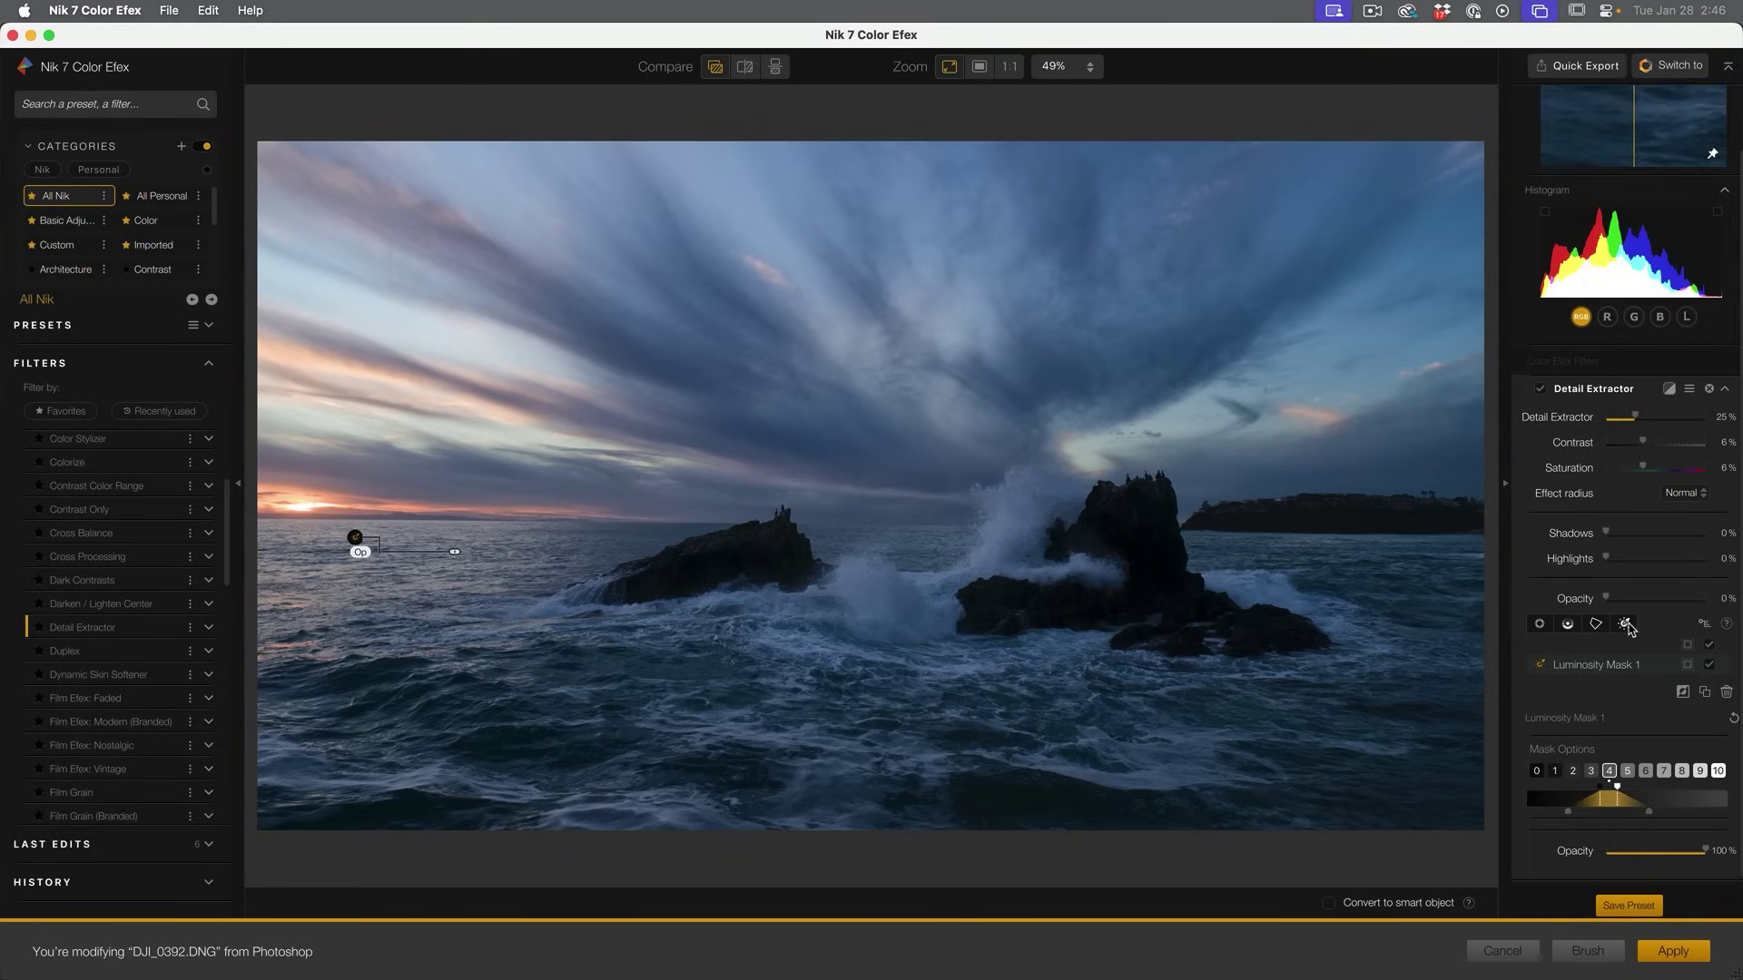
click(1626, 625)
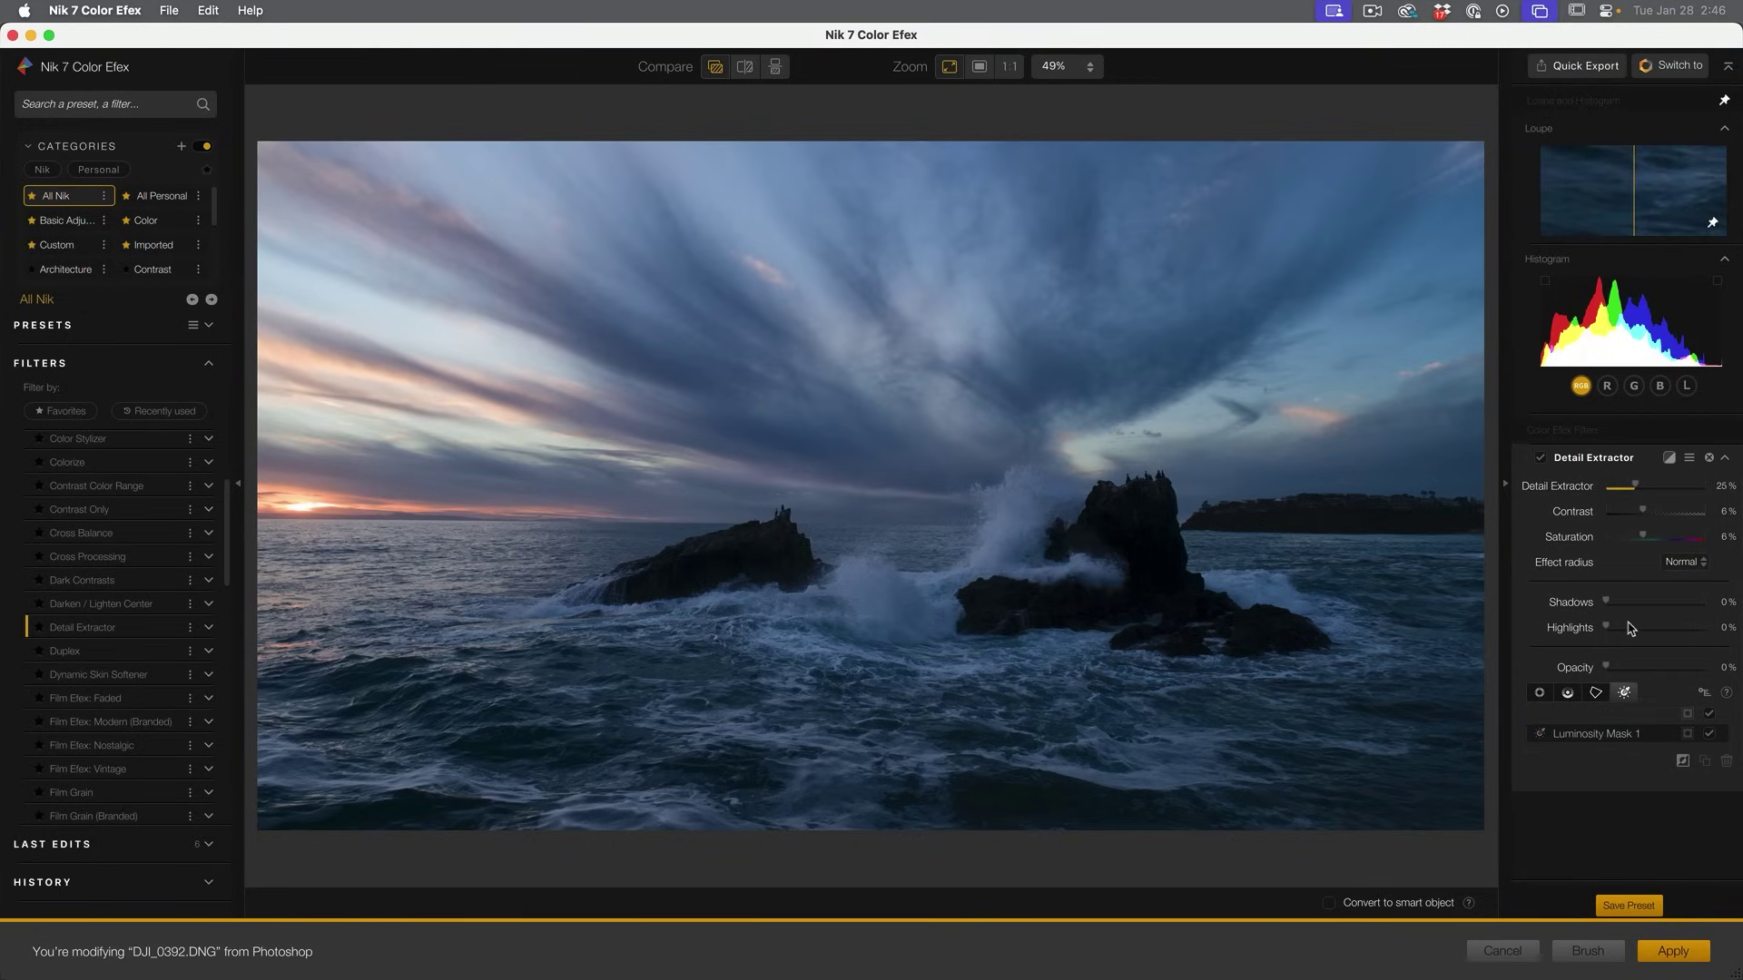
- Place a second mask point higher on the rocks and set Detail Extractor strength to 28%
click(1145, 527)
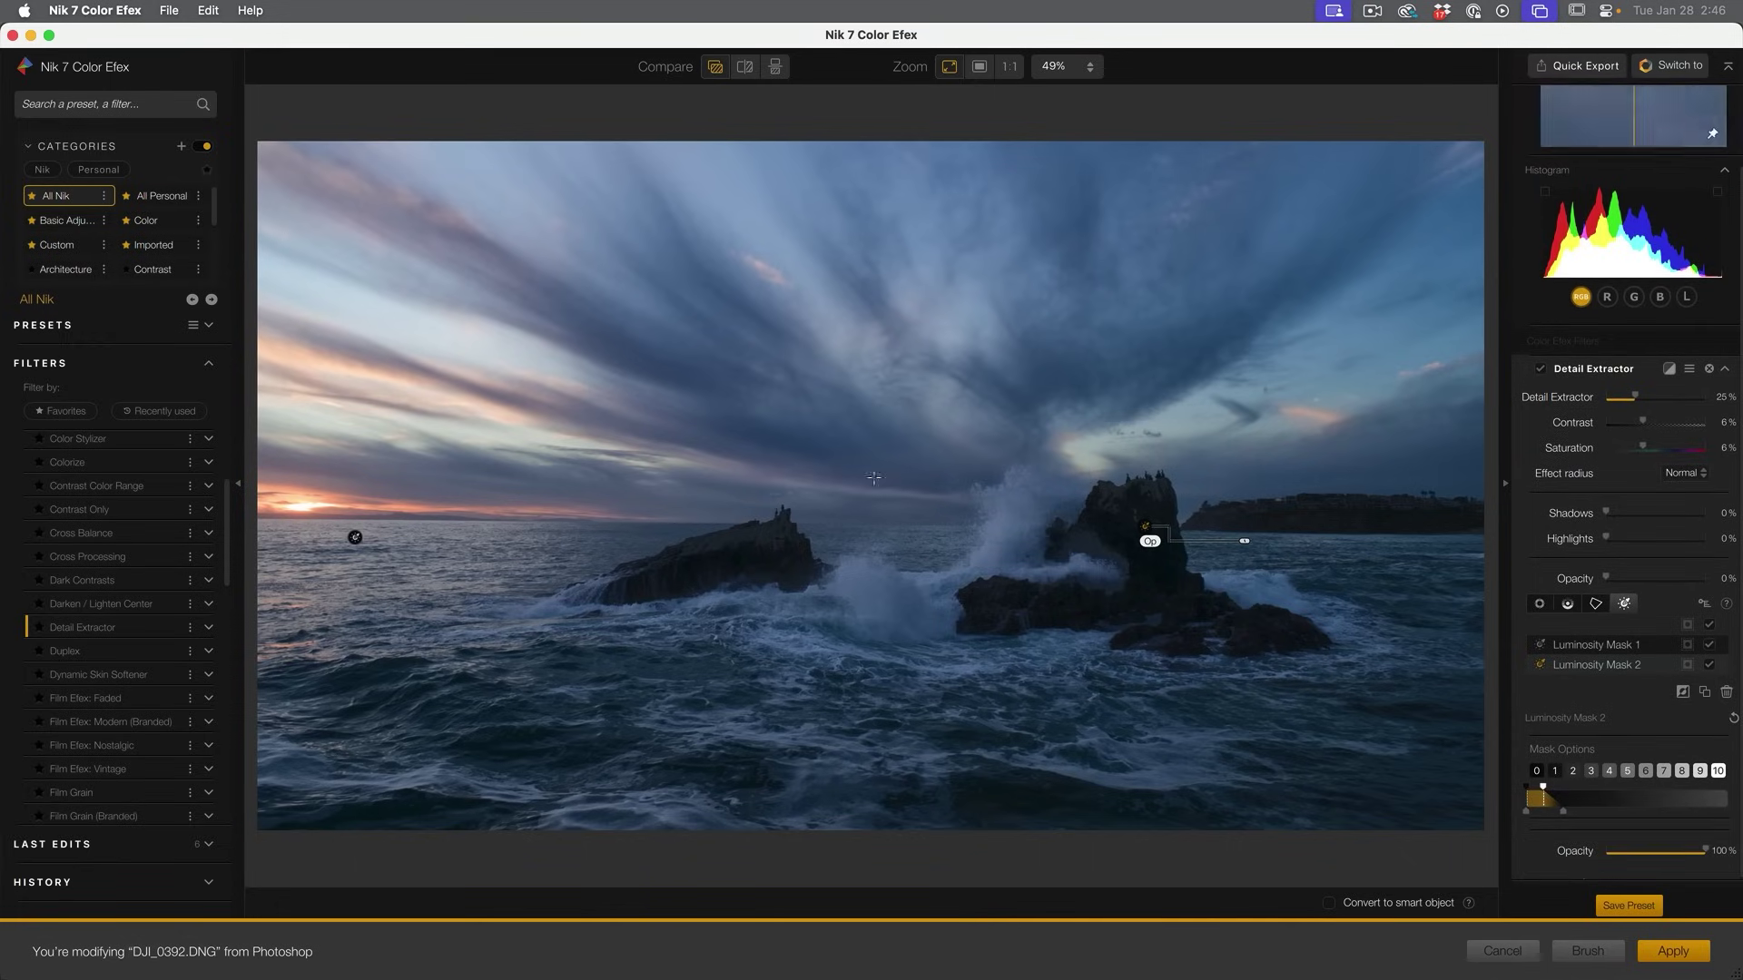
mouse_move(1150, 538)
mouse_down()
mouse_move(1156, 506)
mouse_move(760, 549)
mouse_up()
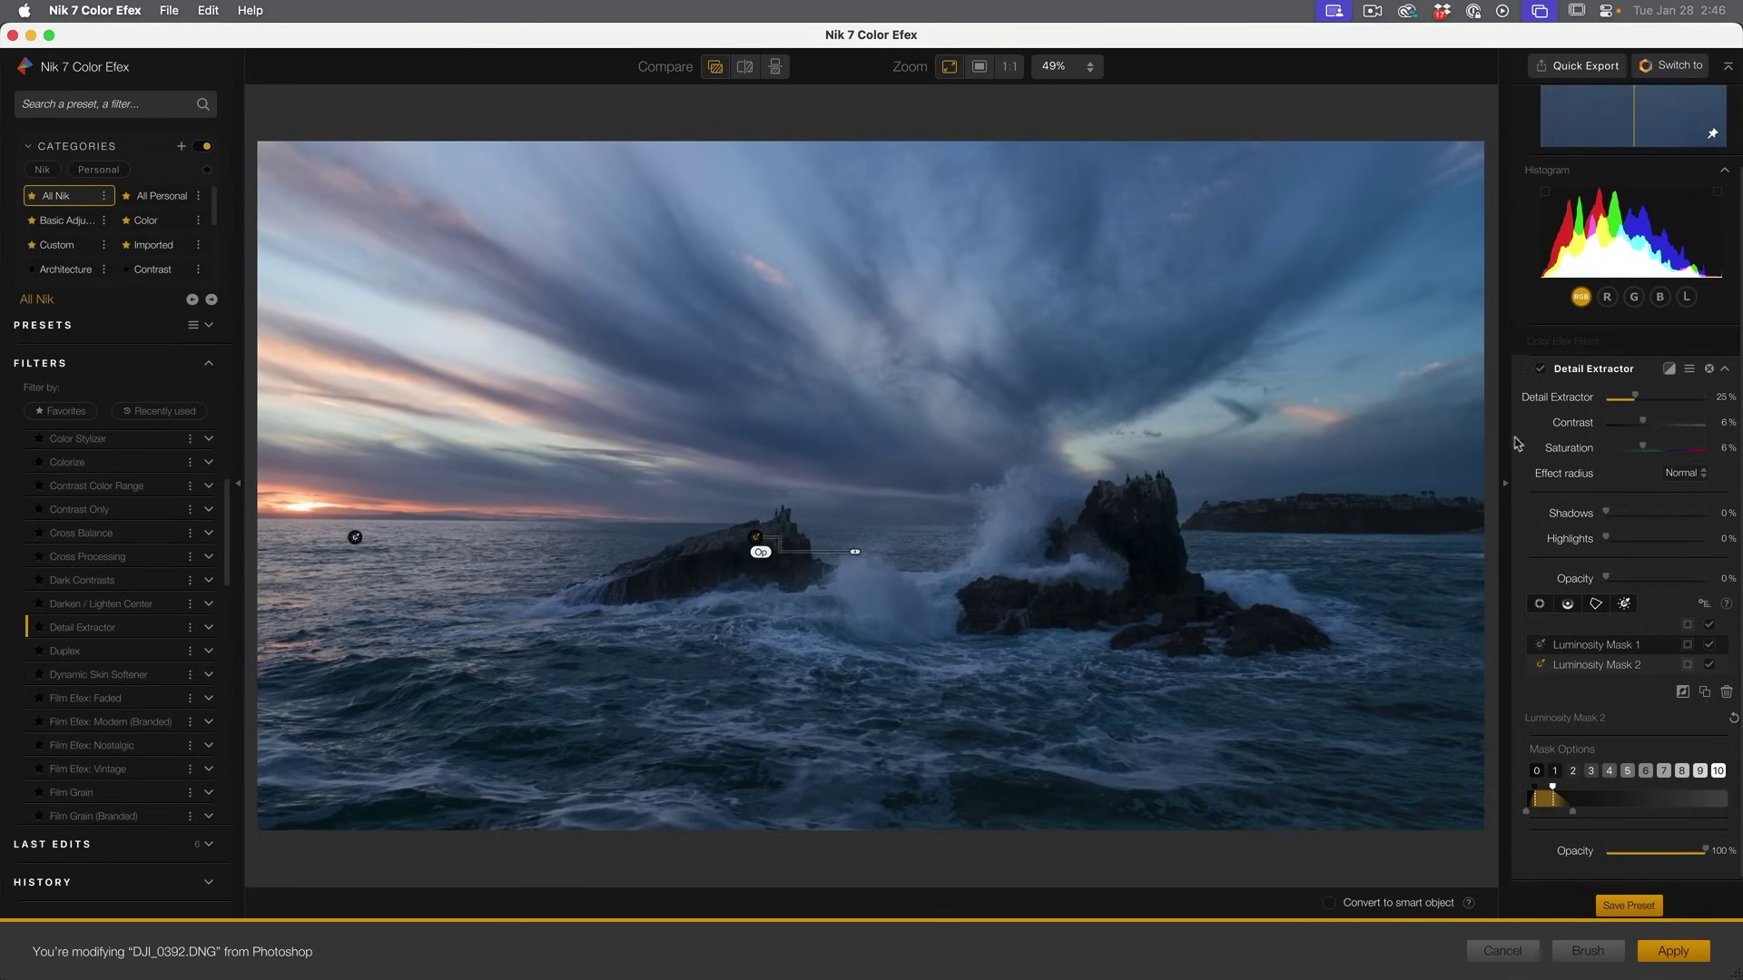
drag(1637, 396, 1635, 399)
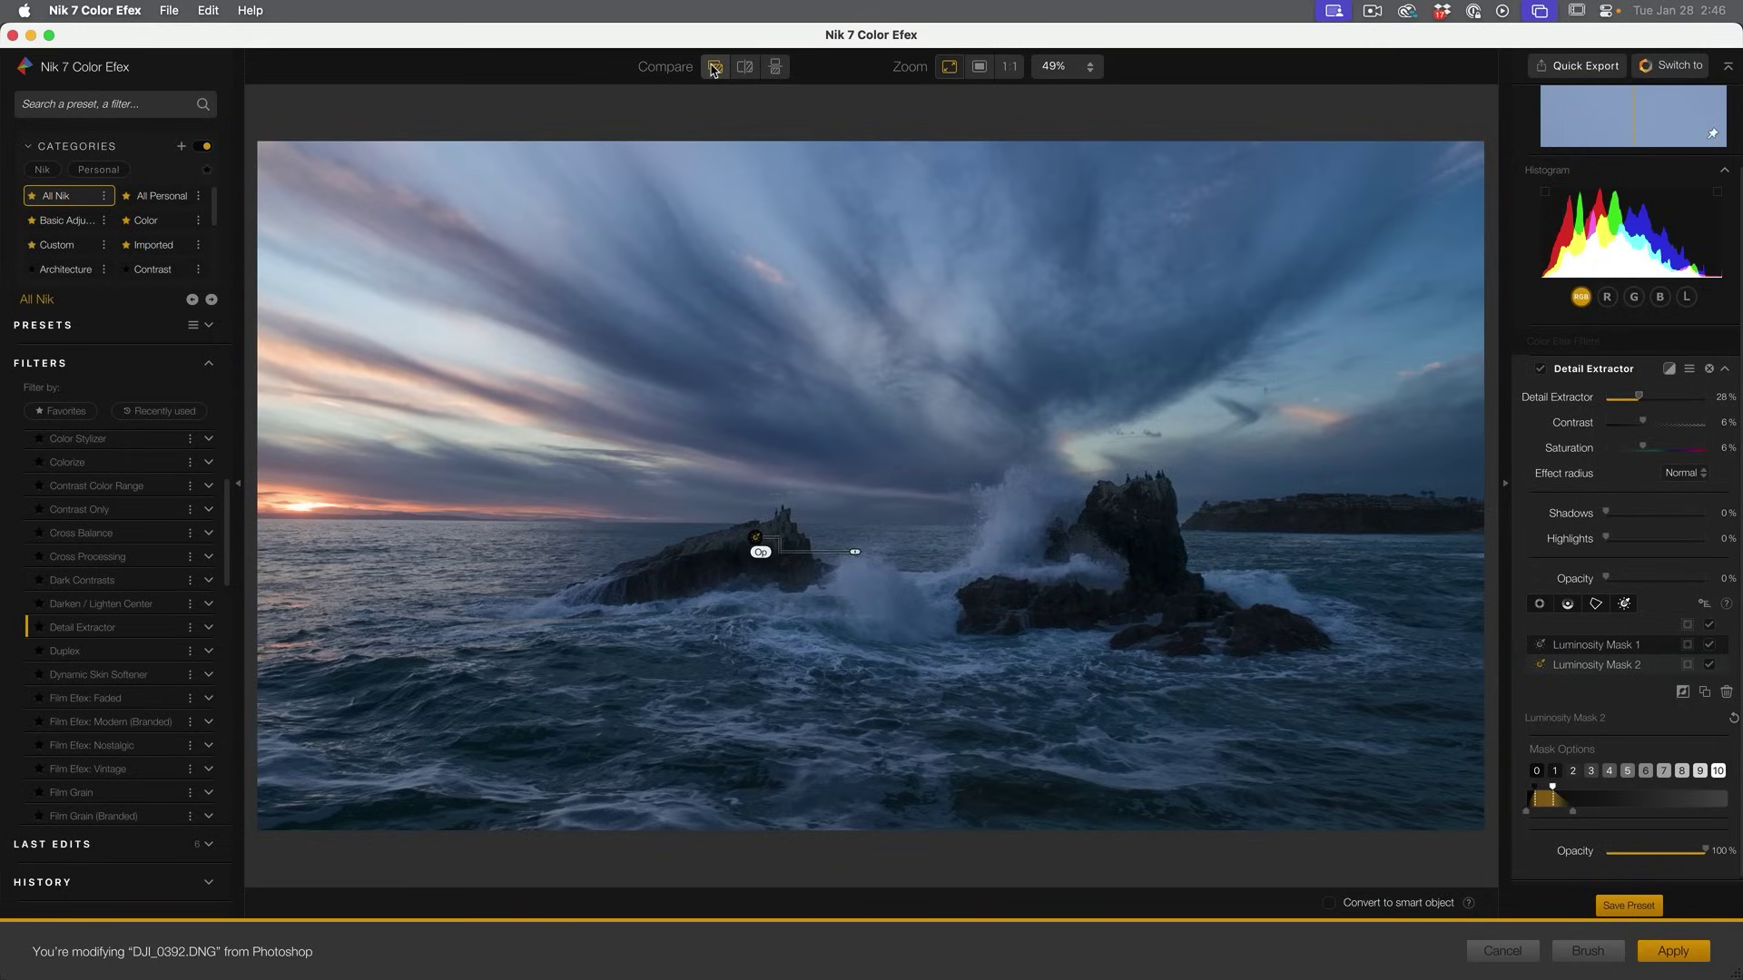
- Compare the original and edited seascape with Quick compare, then finish the second mask
click(714, 70)
click(713, 70)
click(714, 69)
click(714, 69)
click(714, 70)
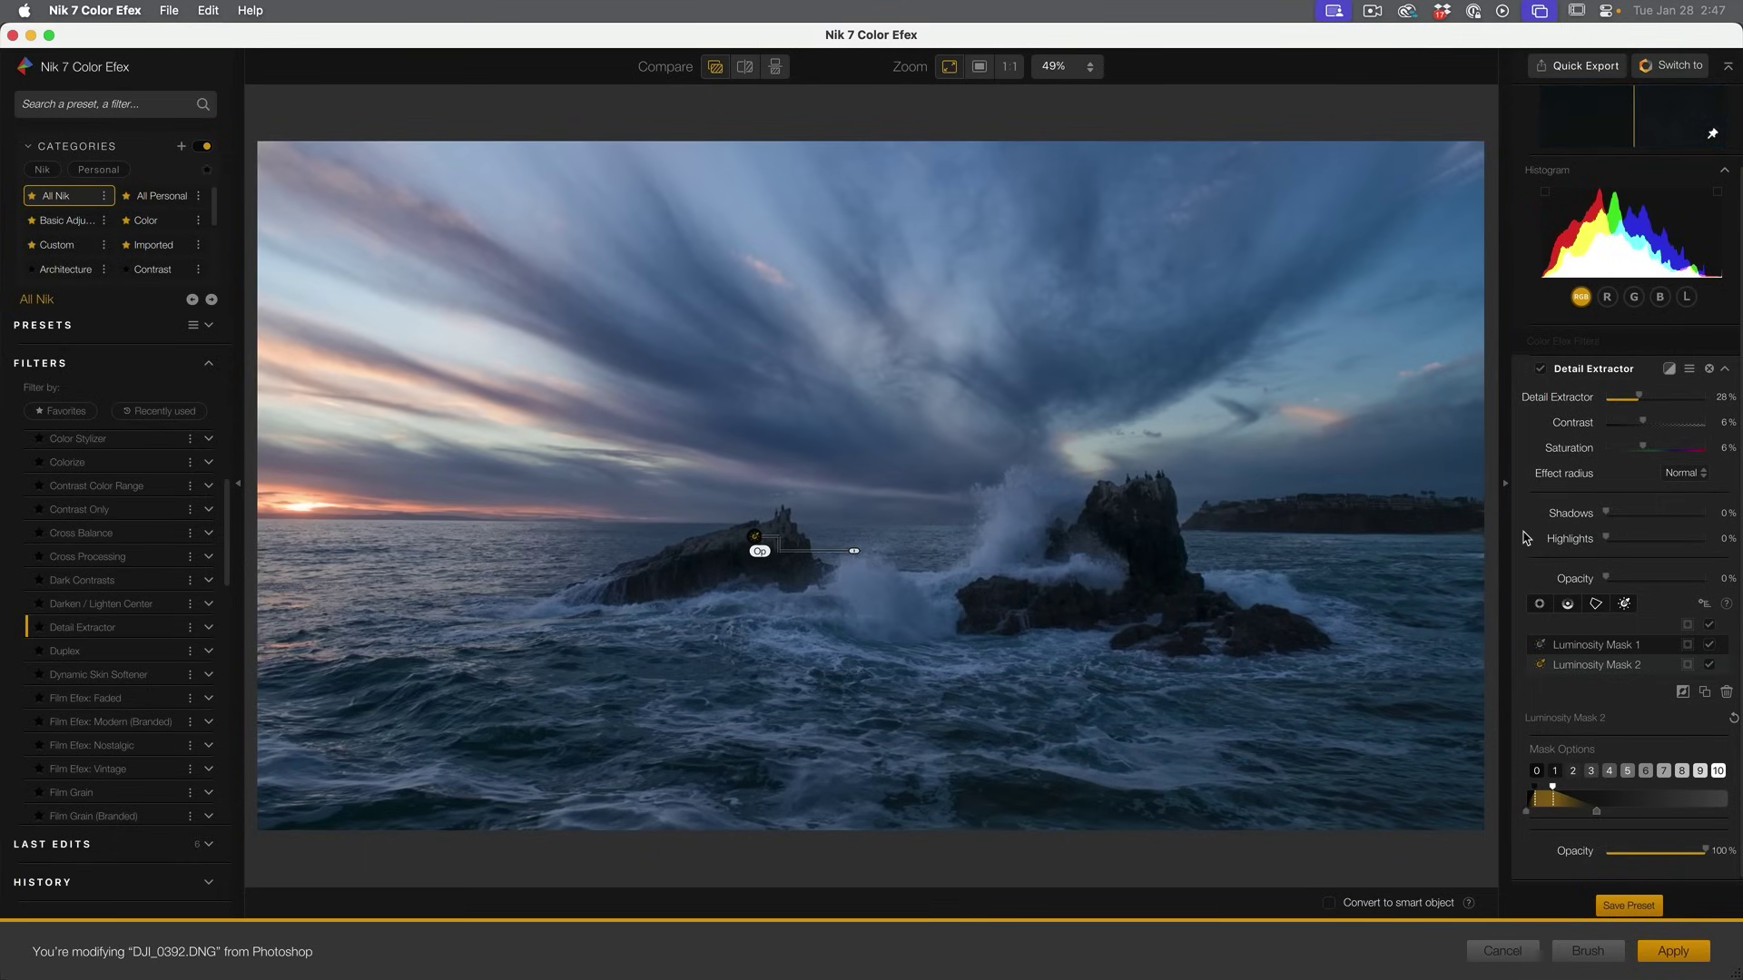
click(1277, 98)
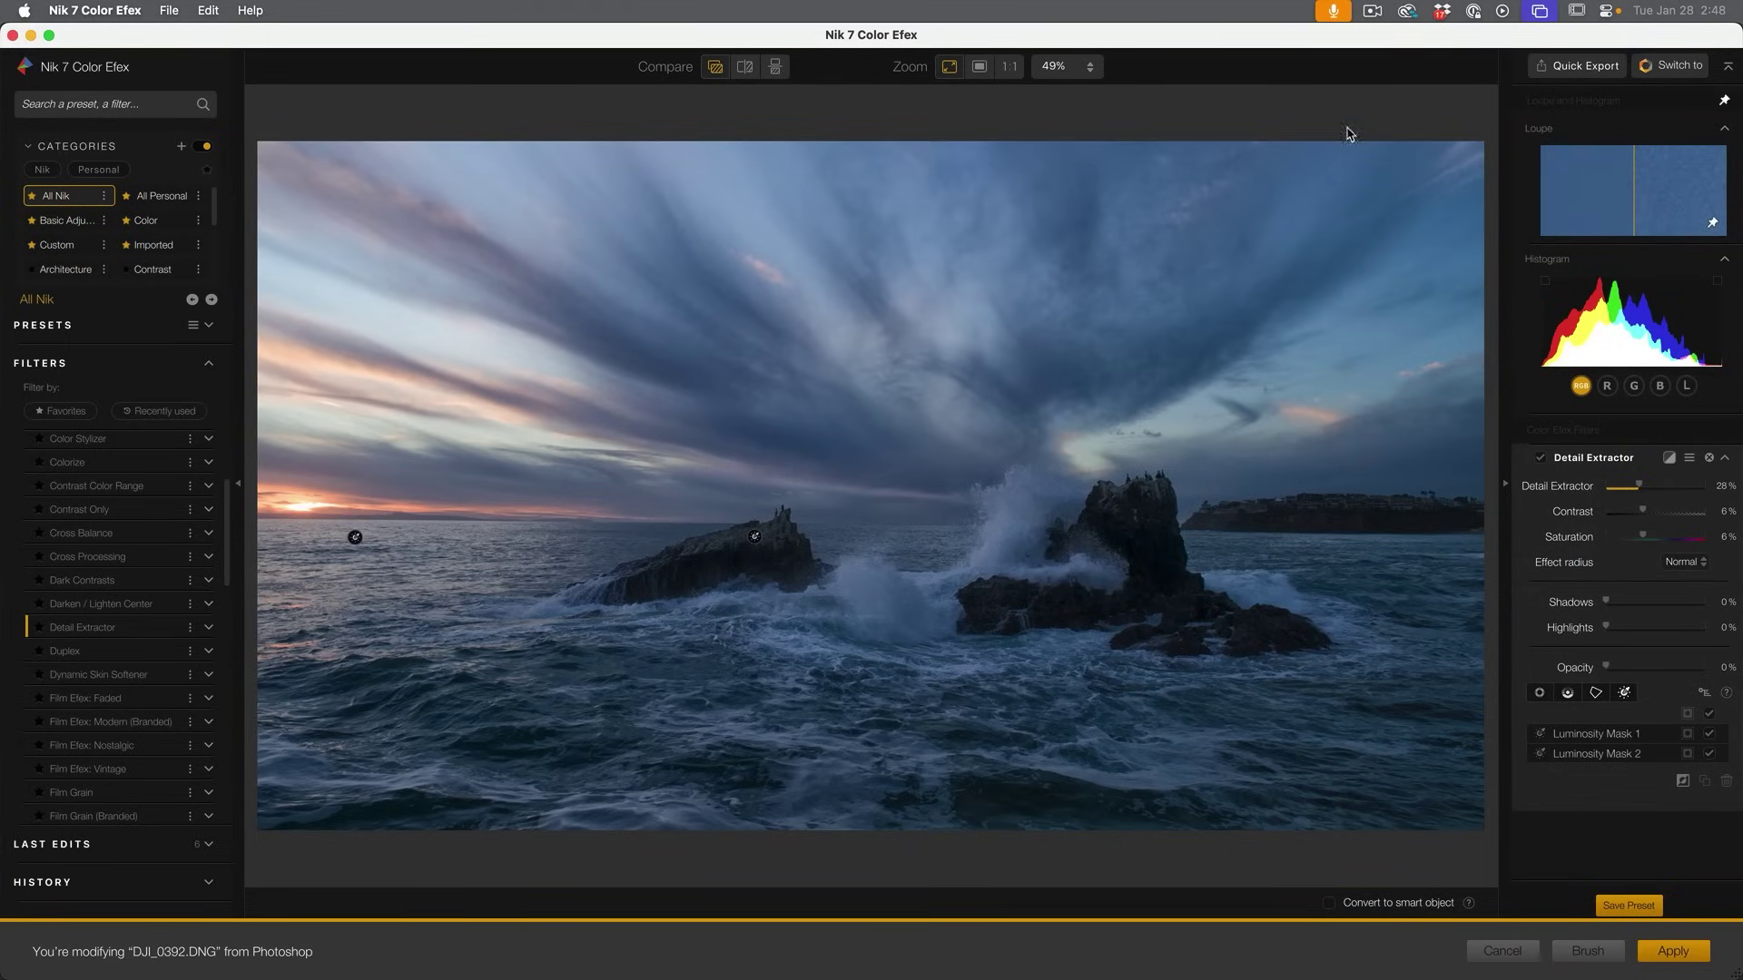
- Move the seascape to Nik 7 Viveza, raise Warmth, compare, and apply it to Photoshop
click(1673, 71)
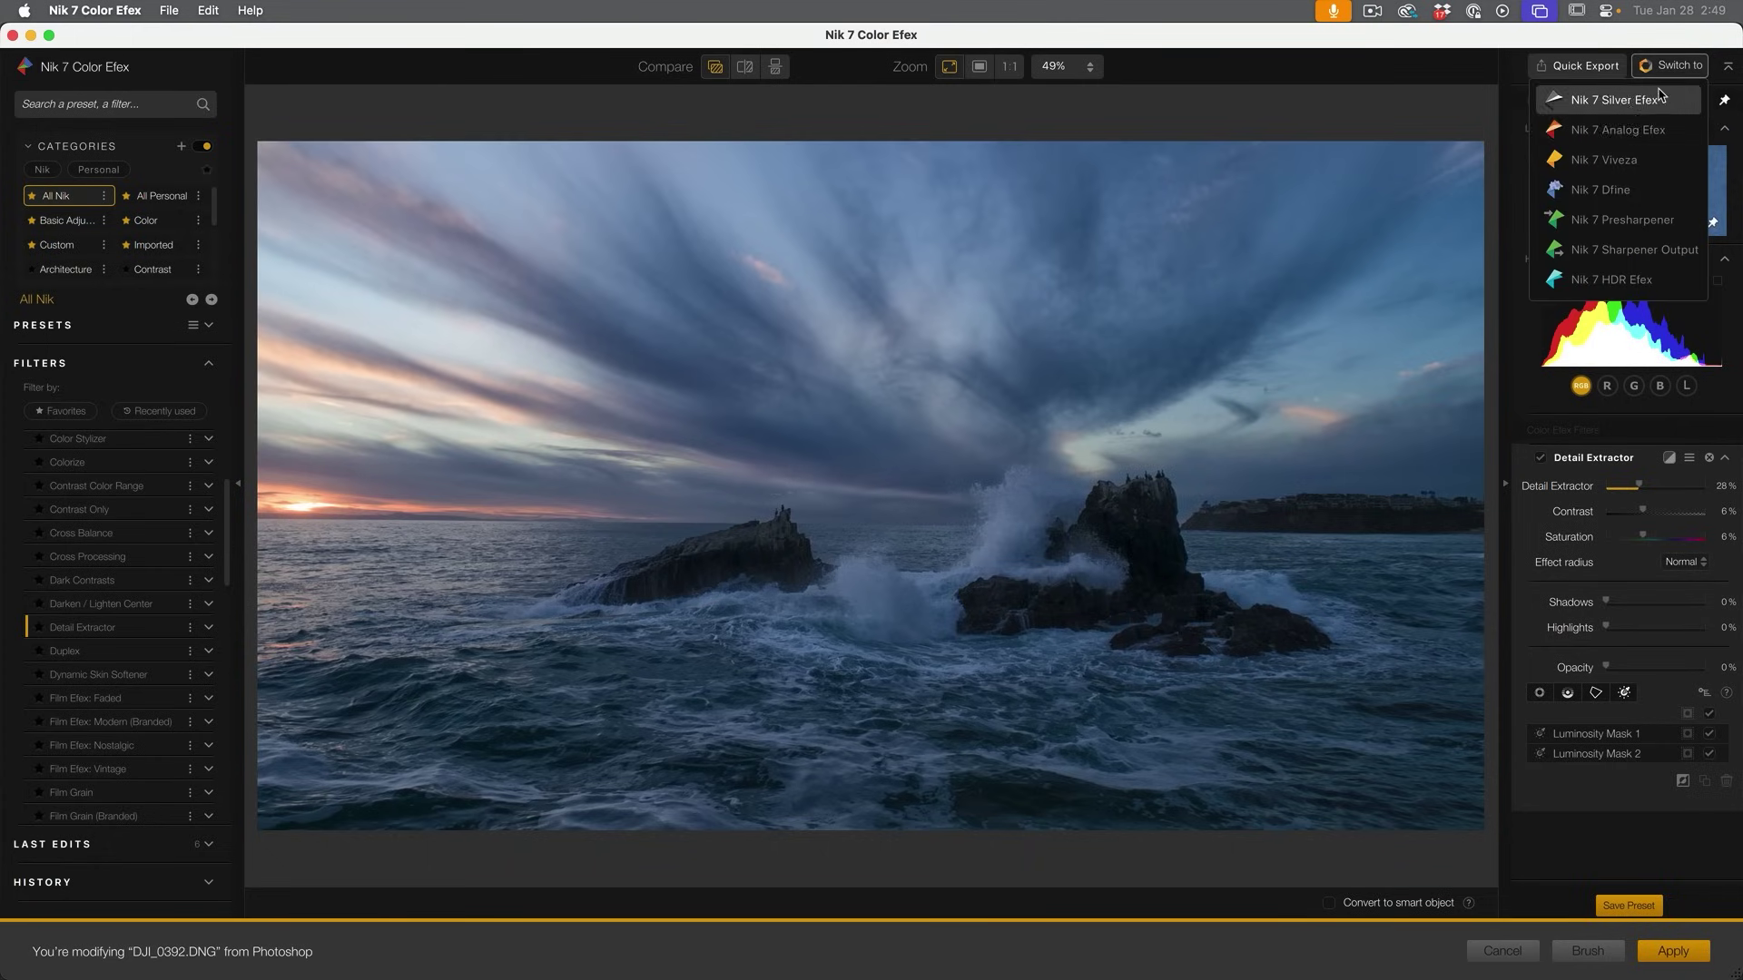
click(1643, 164)
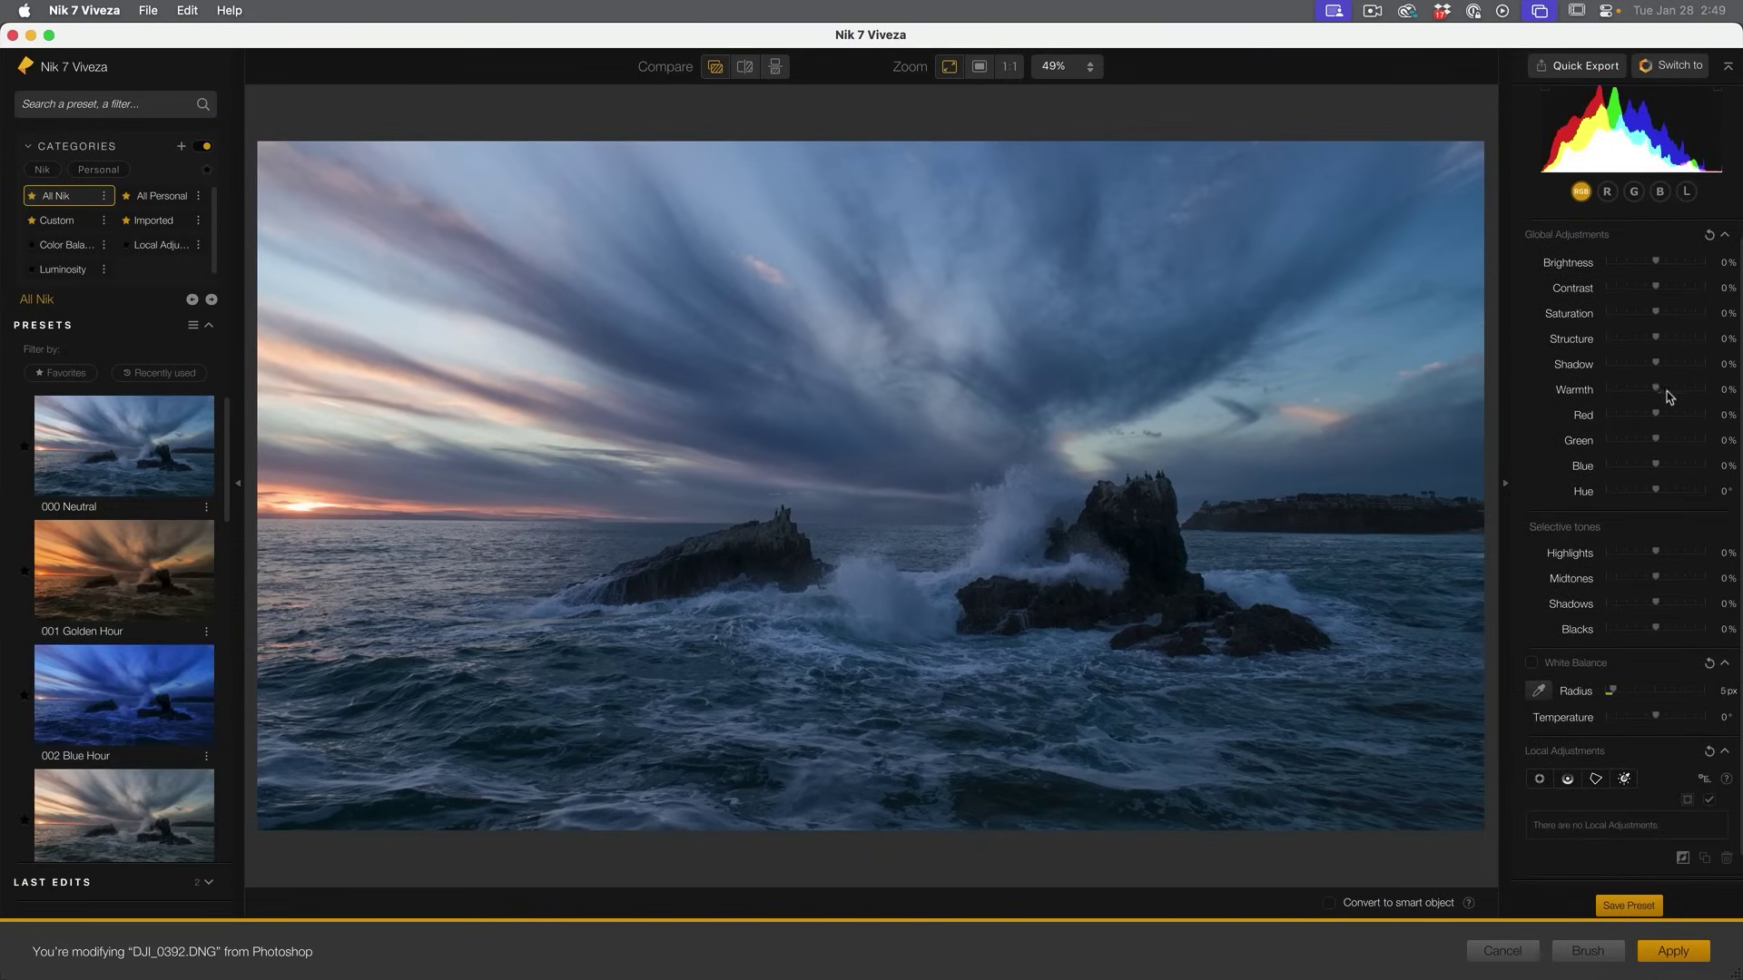
drag(1658, 390, 1659, 390)
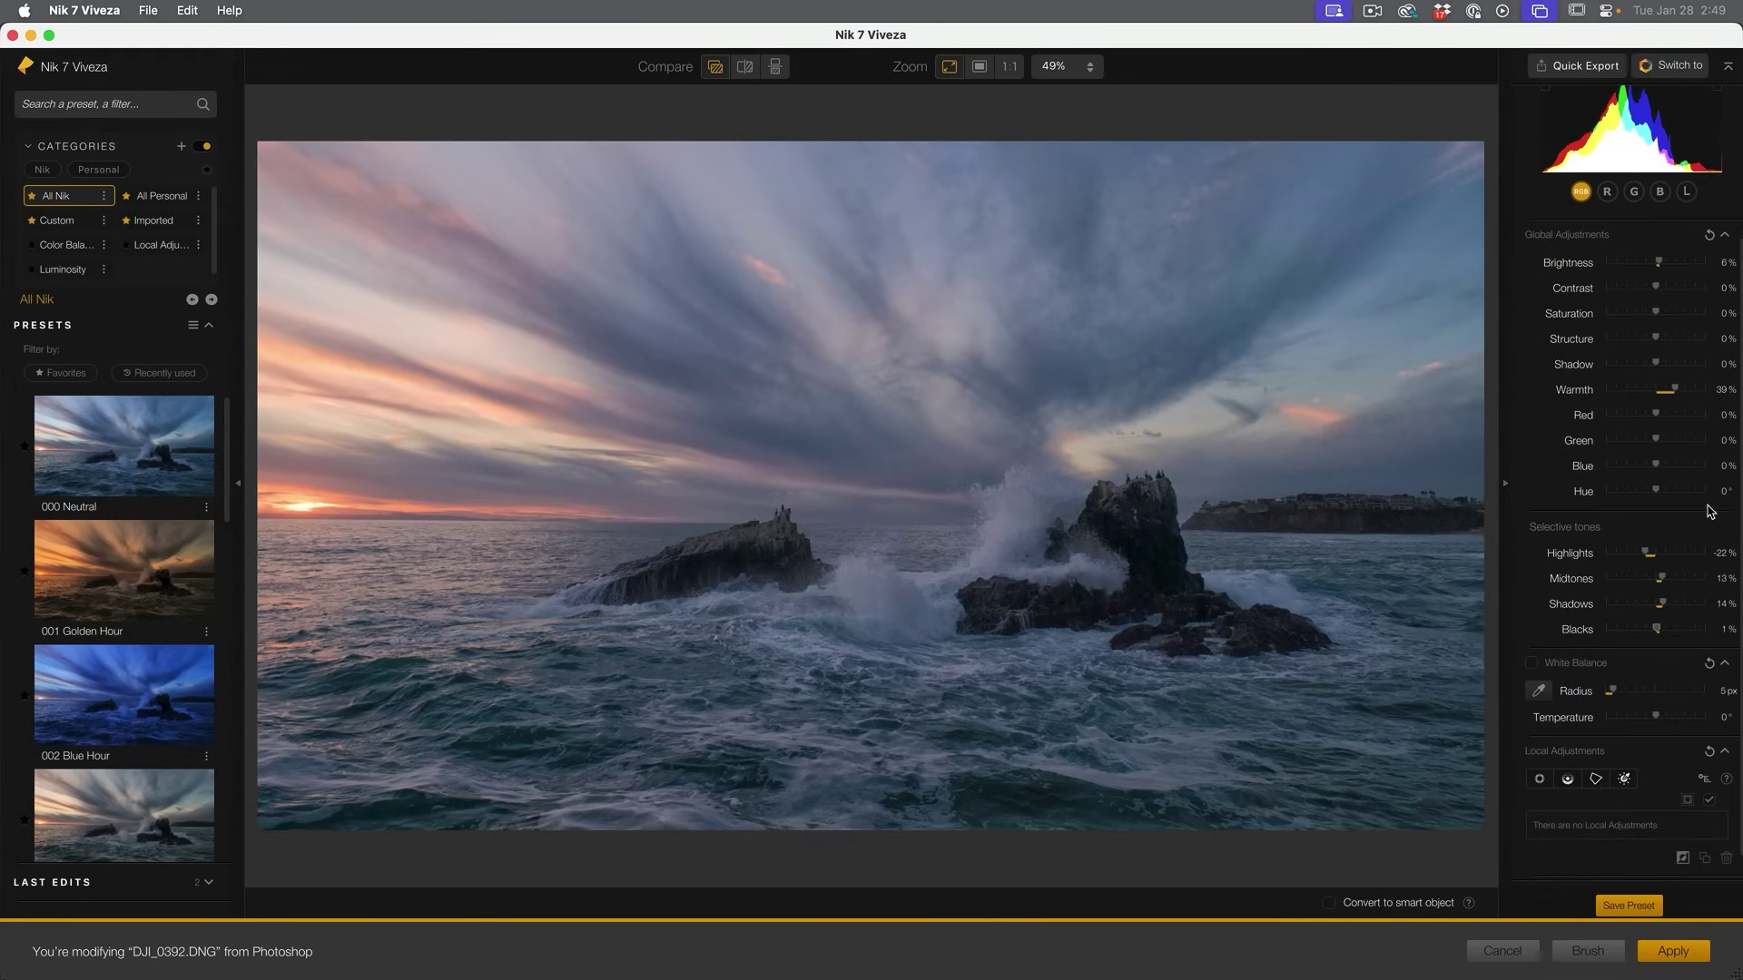
click(720, 66)
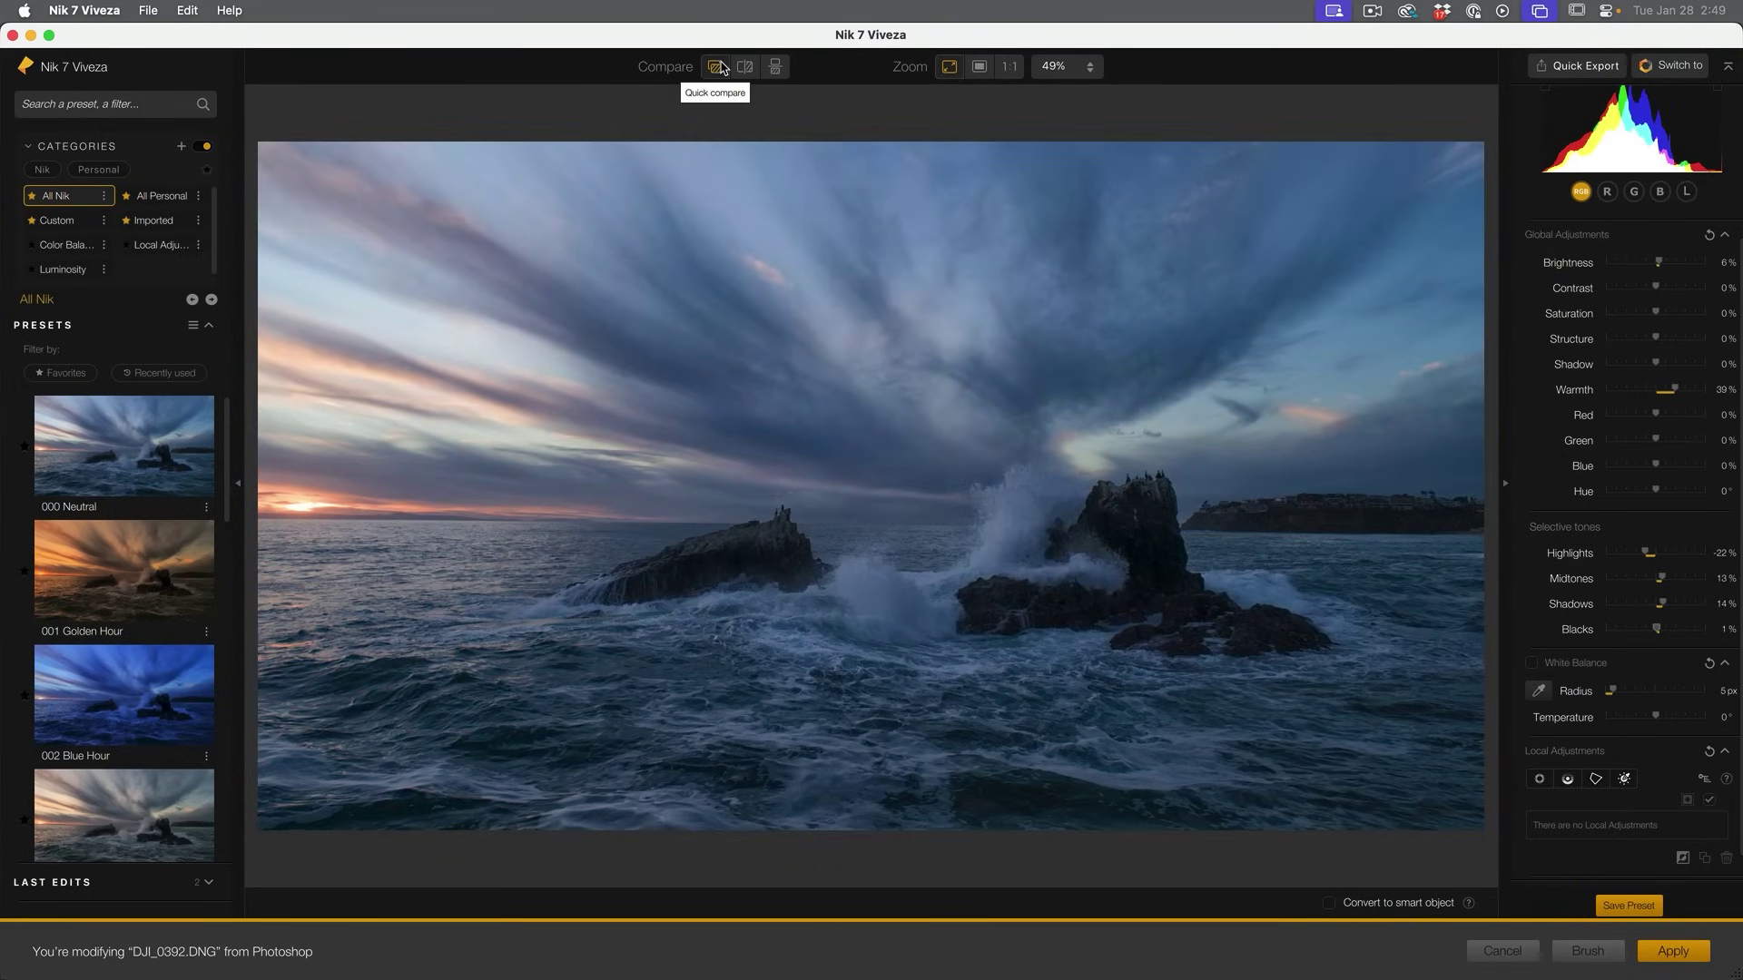
click(720, 67)
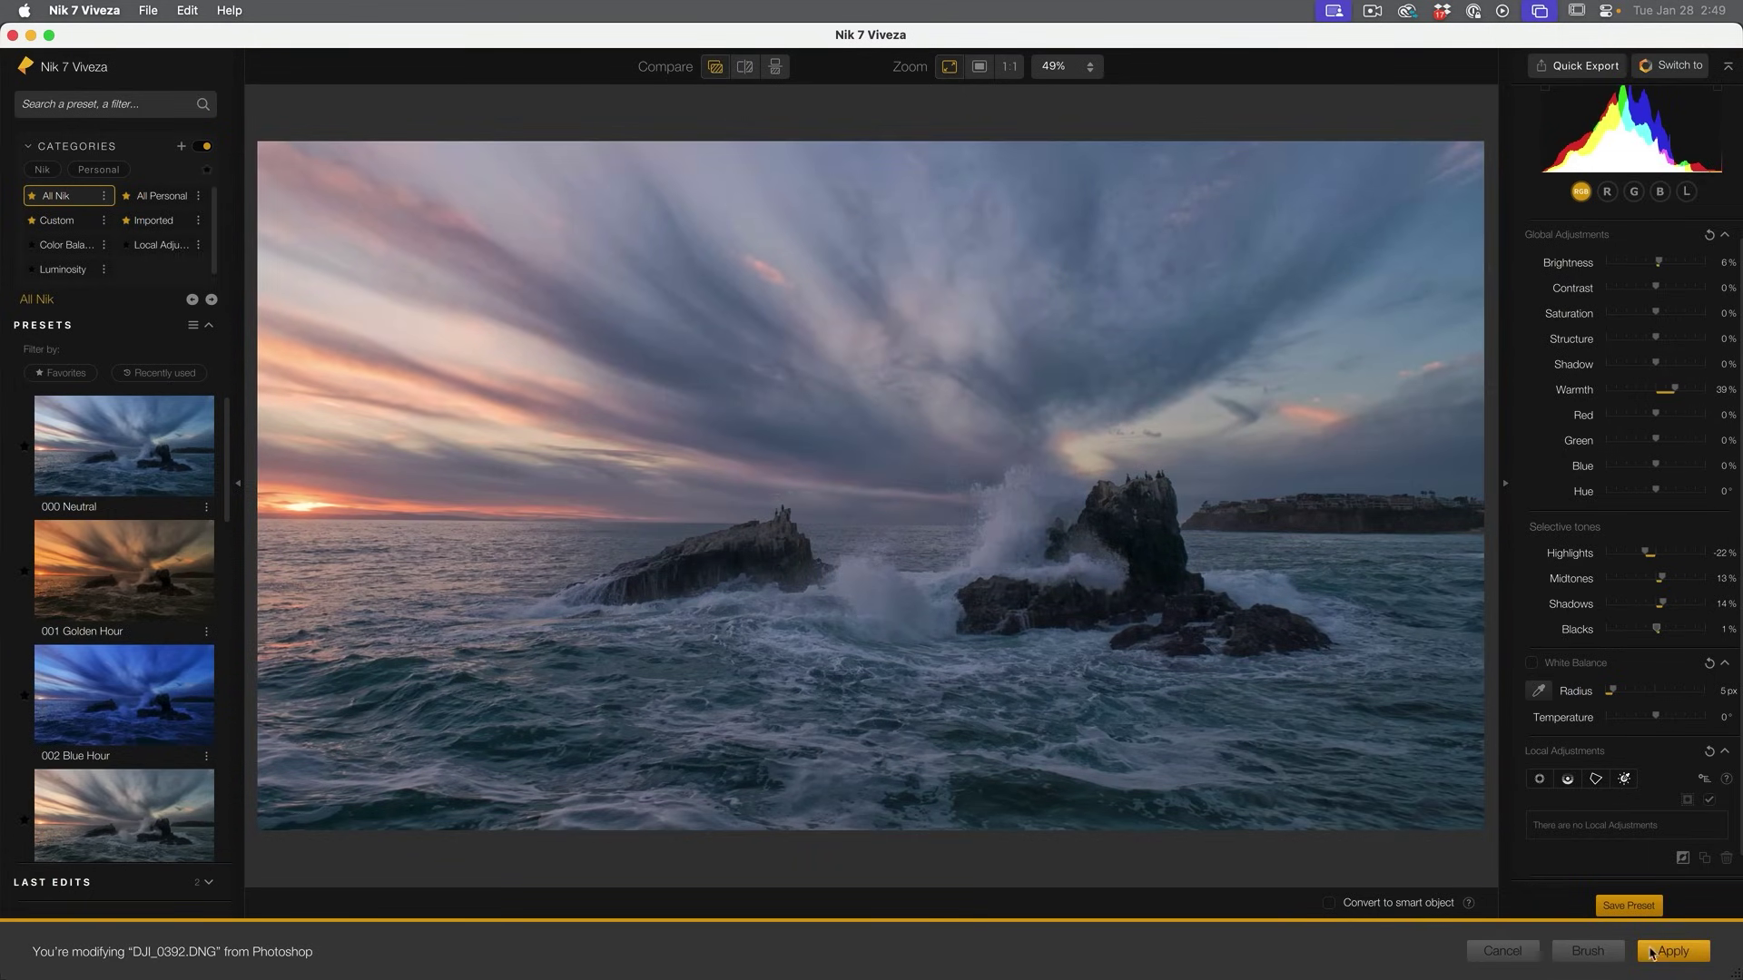
click(1661, 953)
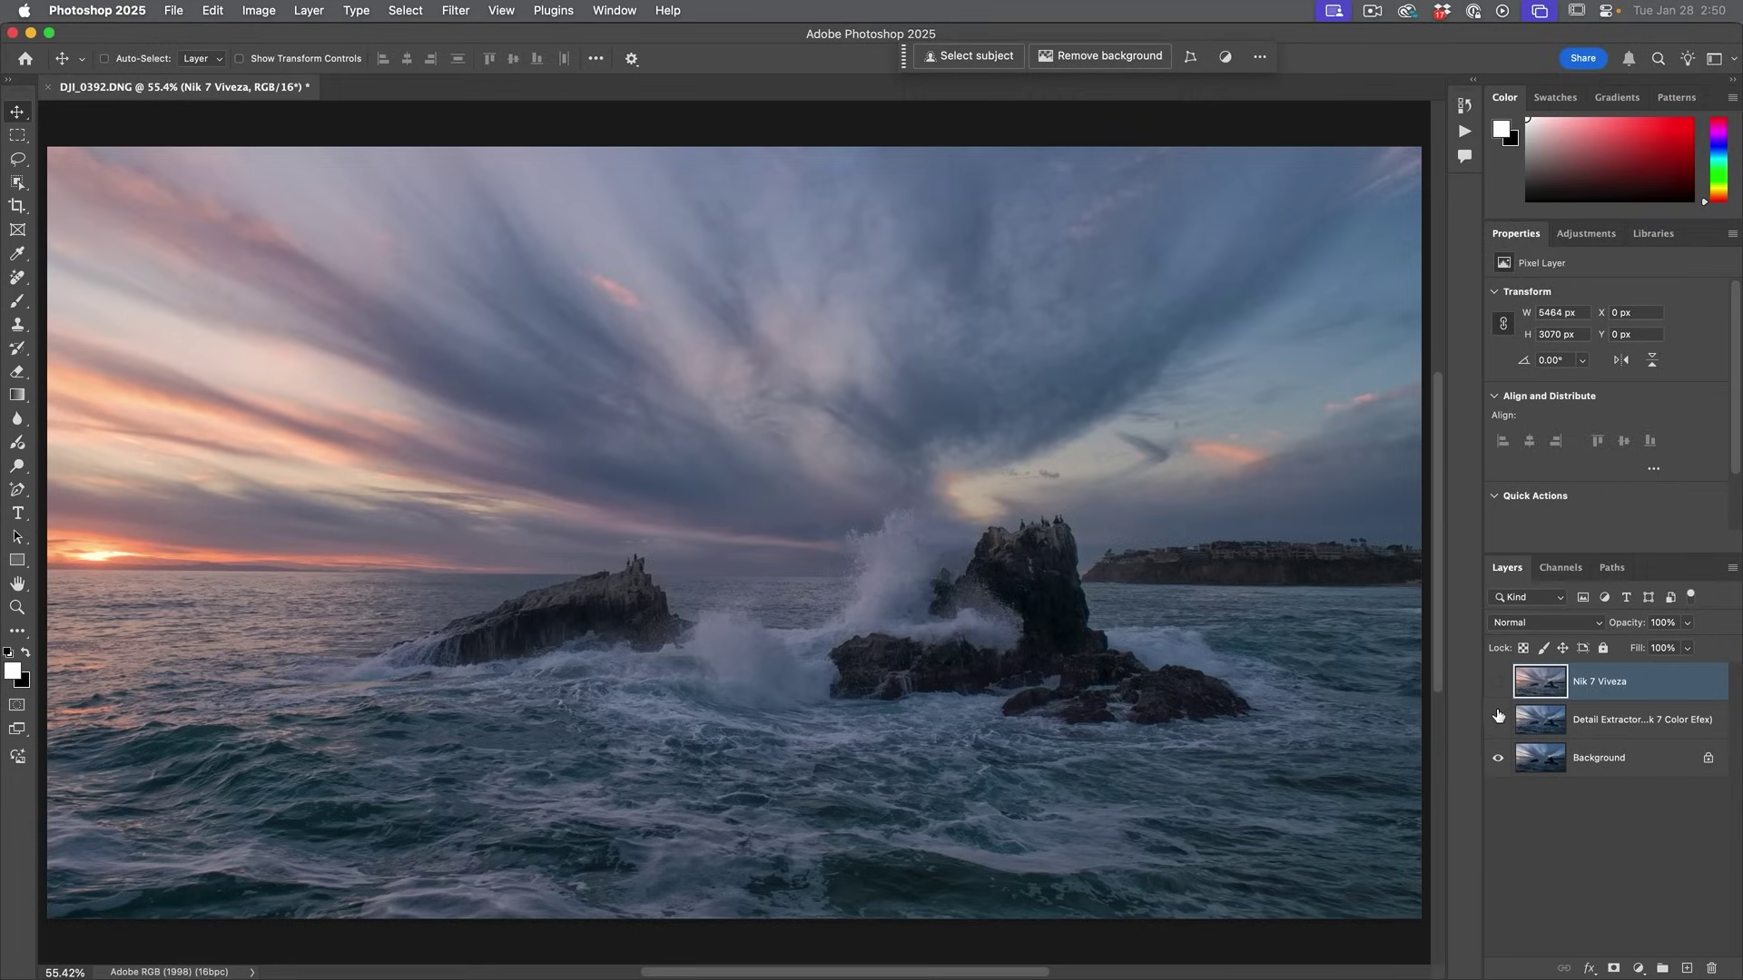
- Hide and reshow the Detail Extractor layer, then make the Nik 7 Viveza layer visible
click(1498, 717)
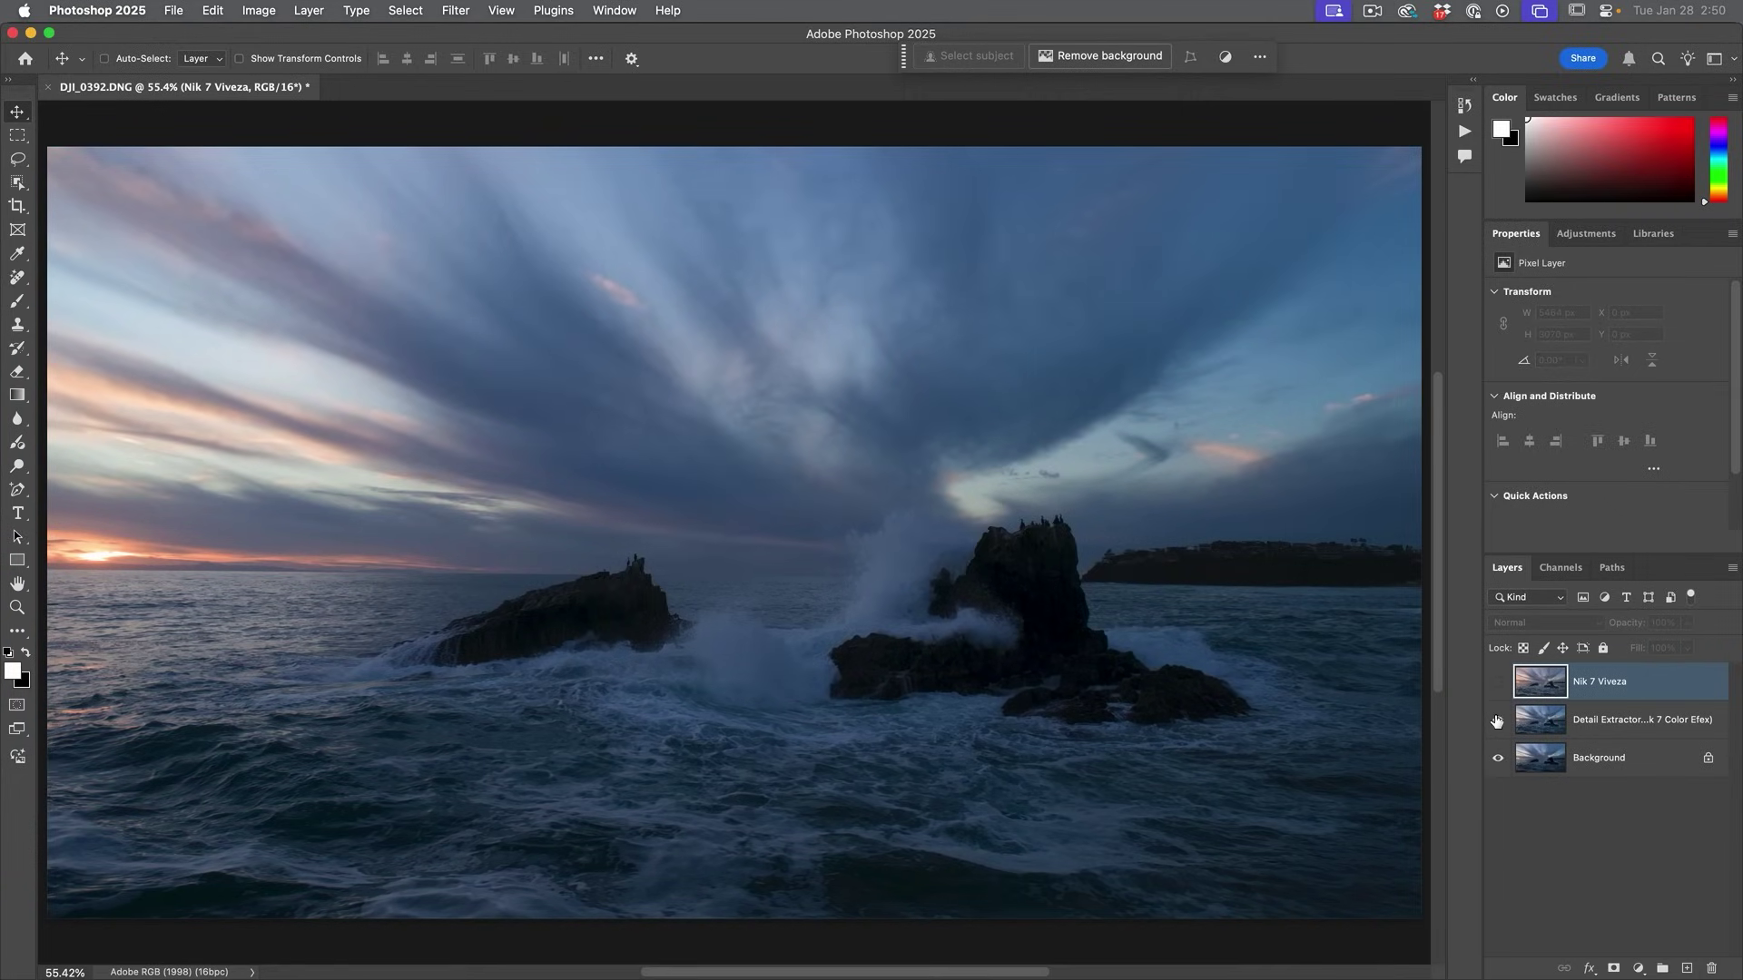
click(1498, 719)
click(1499, 681)
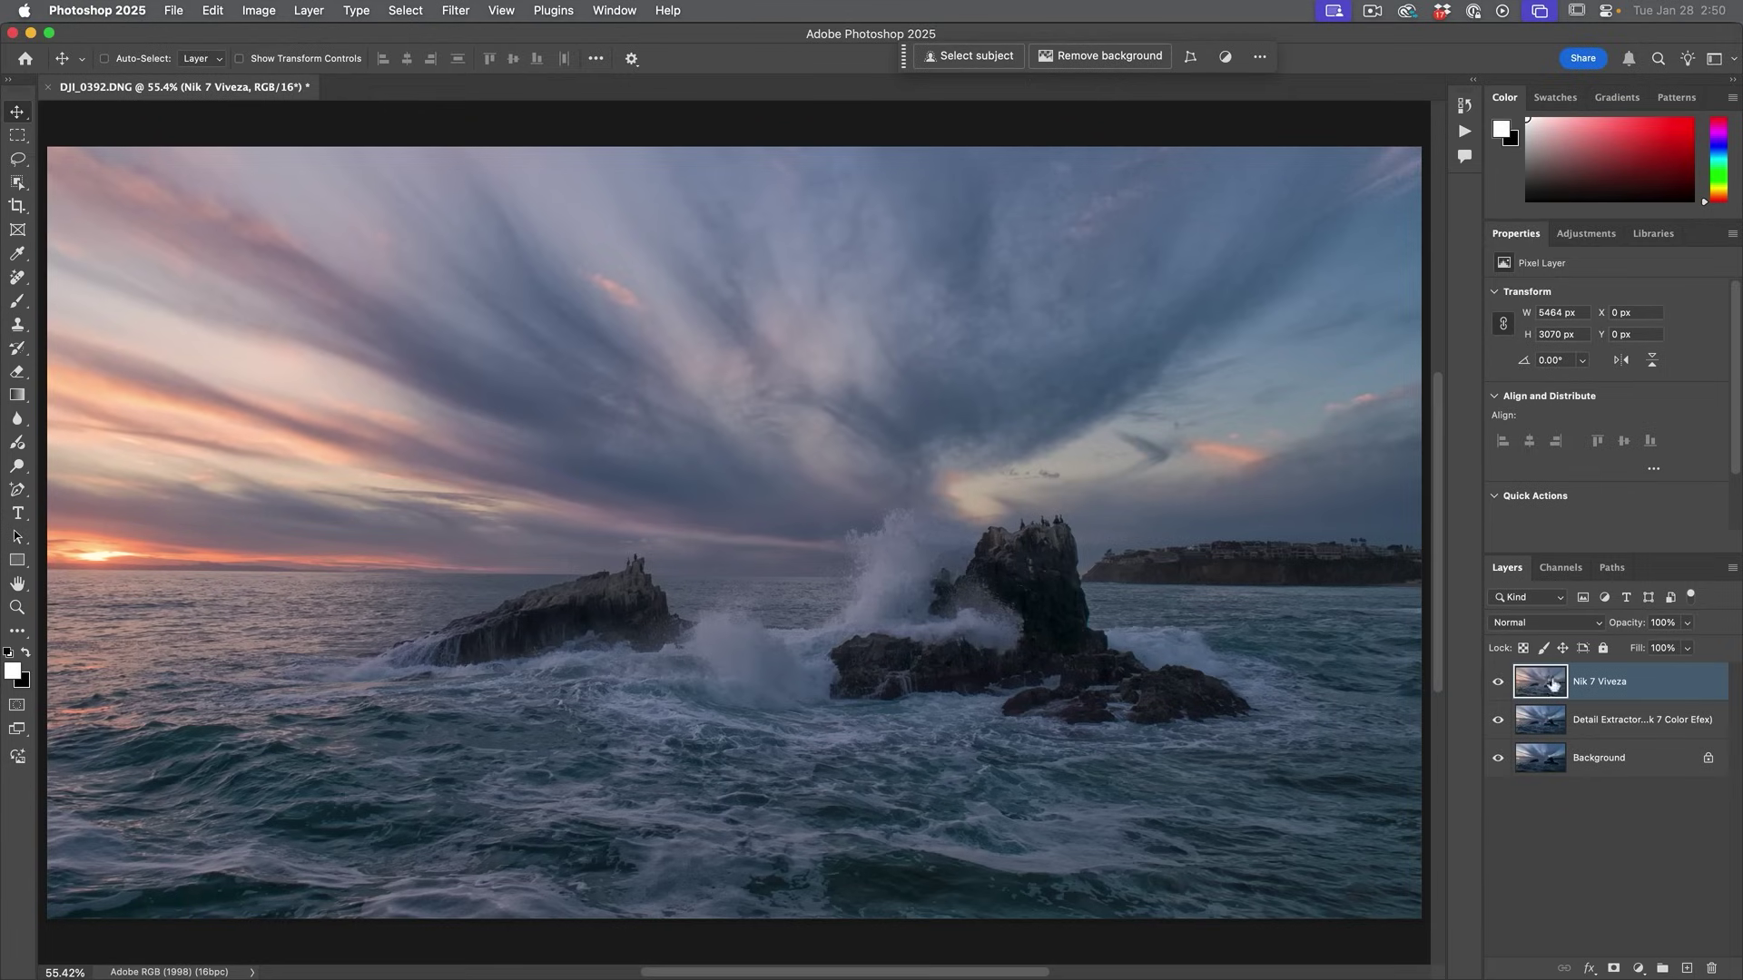